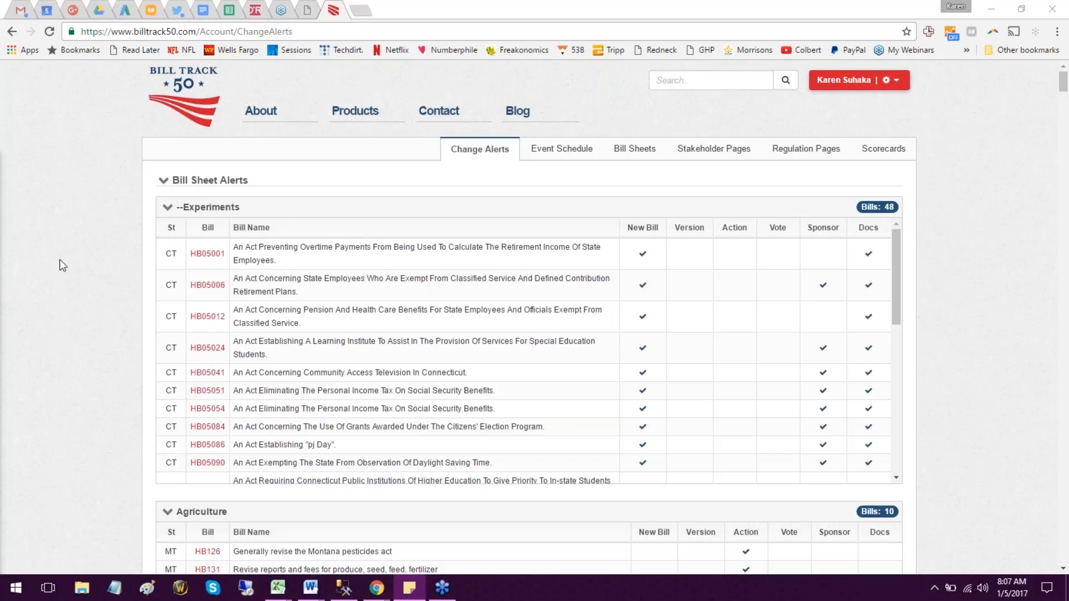
# Open the Agriculture bill sheet from the change alerts and view the details of bill S3111.
pyautogui.moveTo(1064, 93); pyautogui.dragTo(1063, 103)
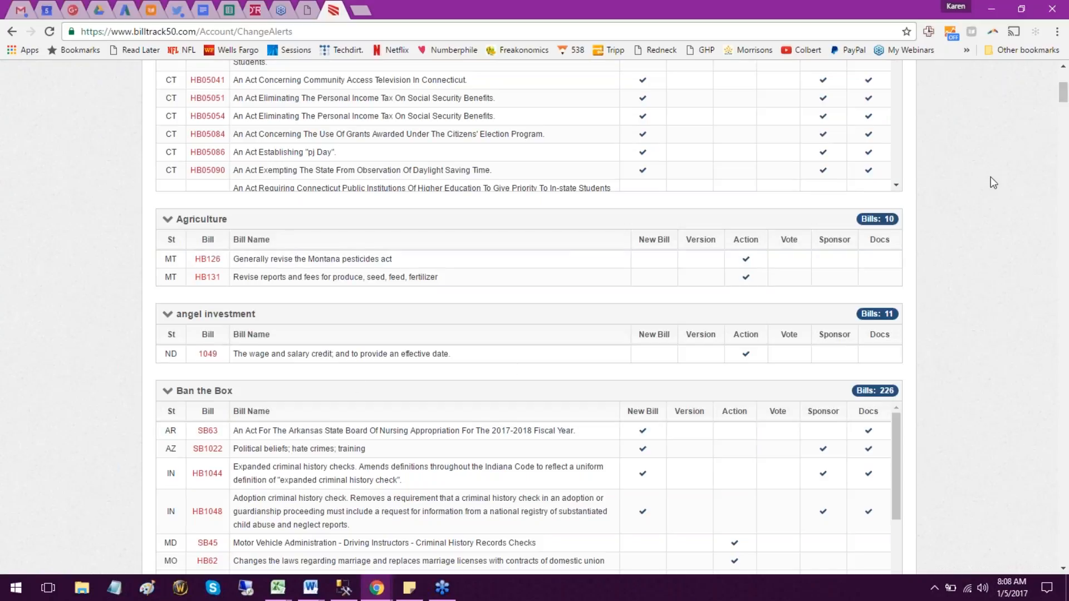
pyautogui.scroll(-1, 989, 189)
pyautogui.scroll(-1, 989, 190)
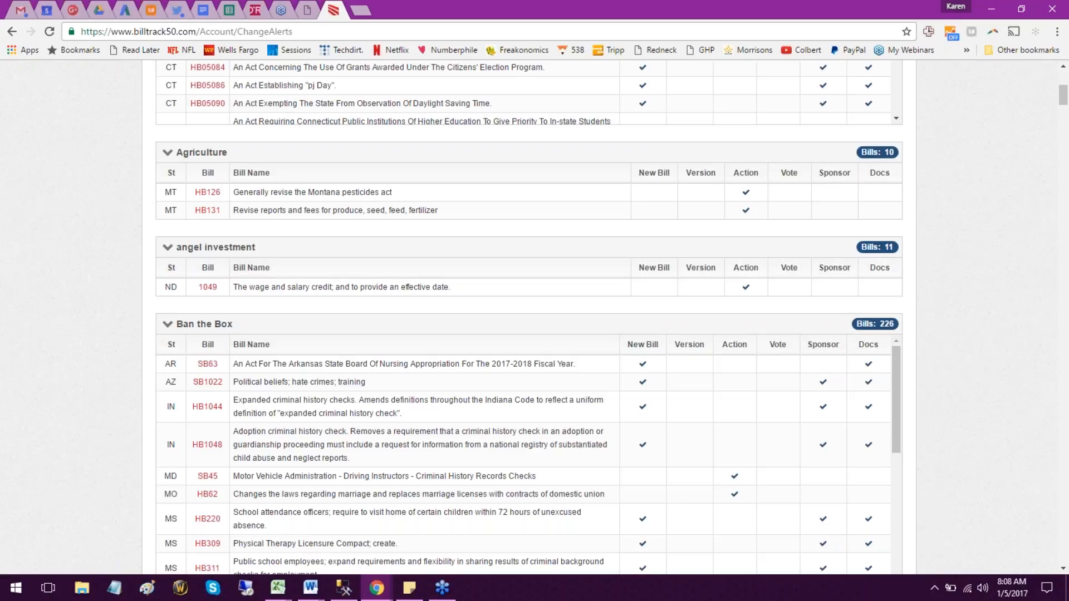
pyautogui.click(201, 152)
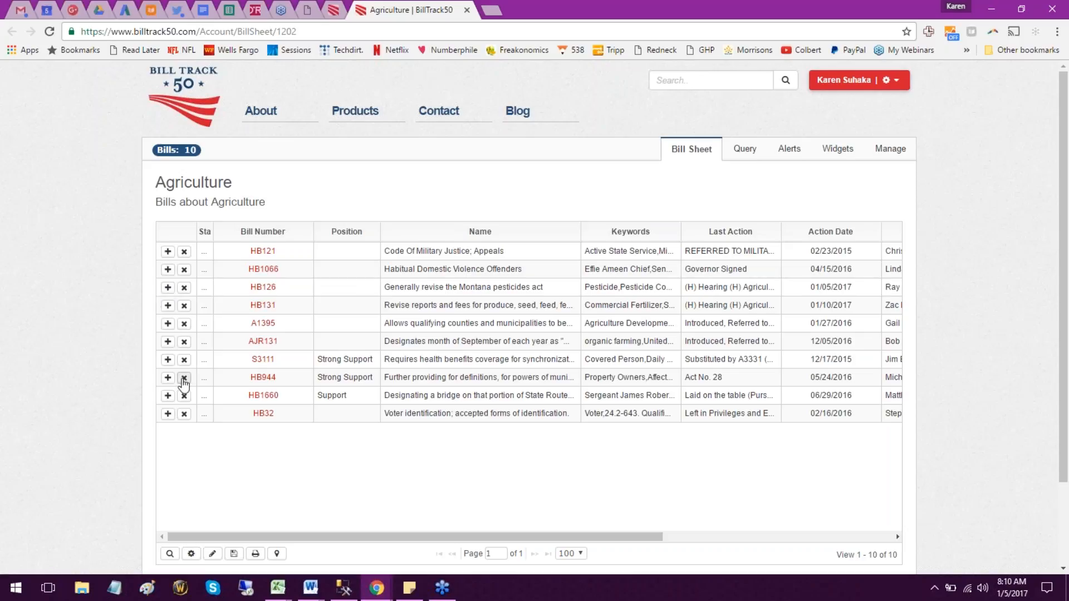
pyautogui.click(261, 362)
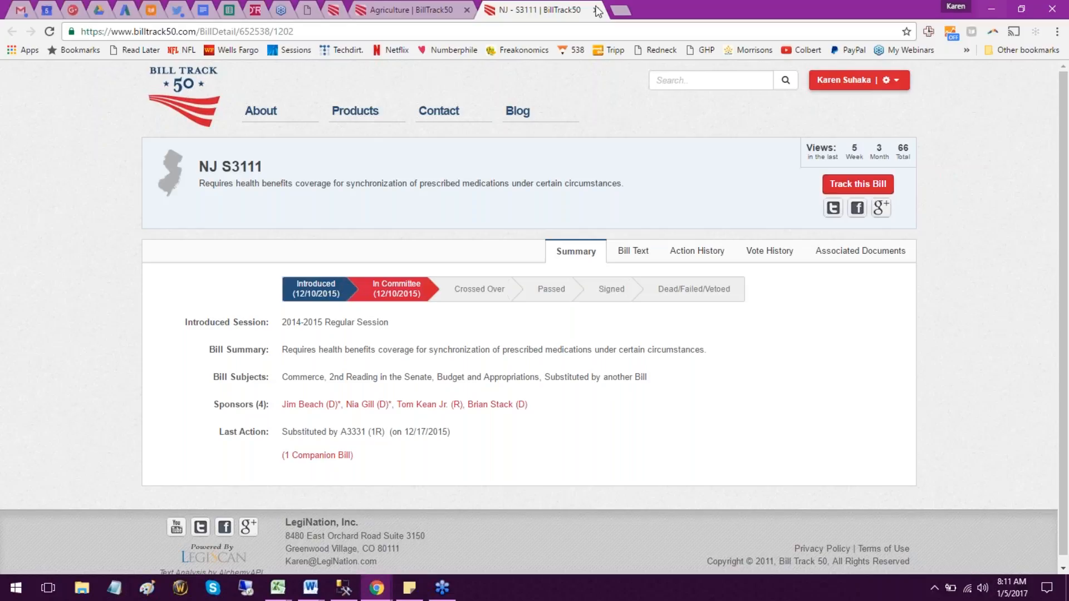
# Return to the Agriculture bill sheet, check its query, and close the bill sheet and bill detail pages.
pyautogui.click(402, 10)
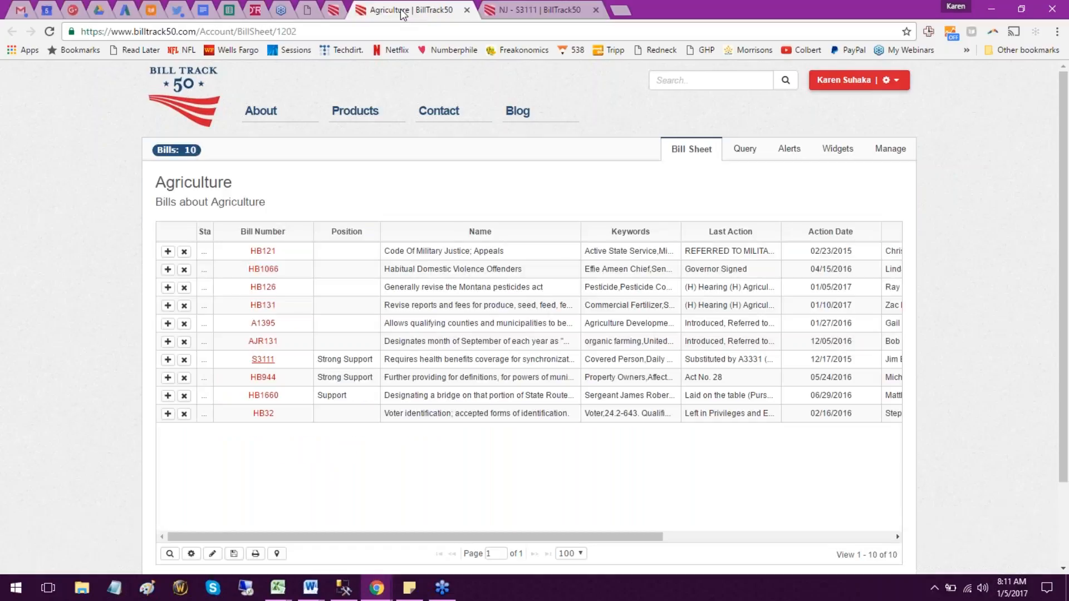
pyautogui.click(752, 153)
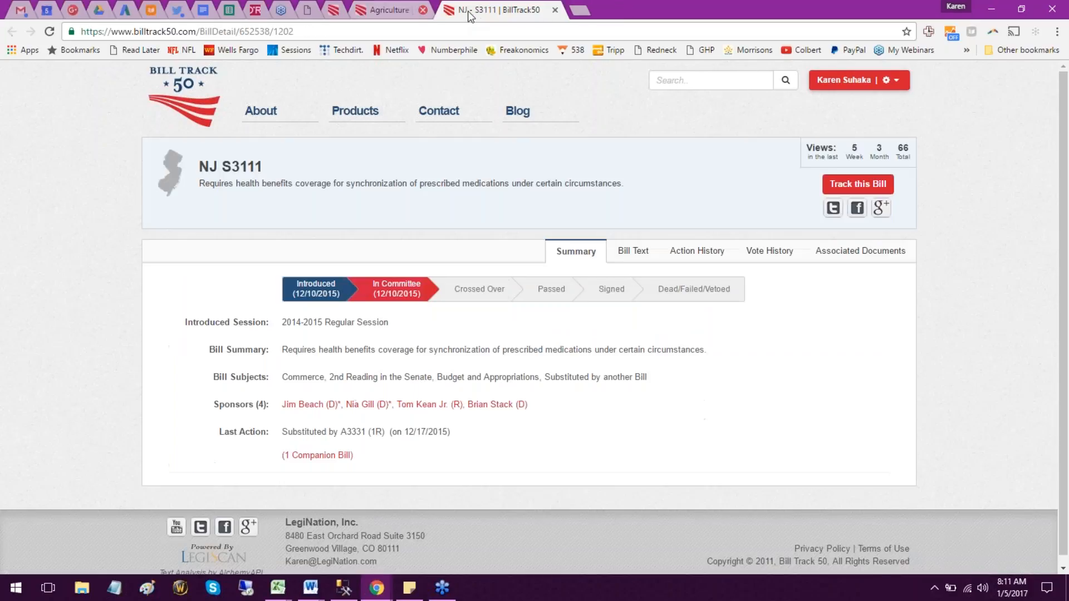
pyautogui.click(467, 10)
pyautogui.click(467, 10)
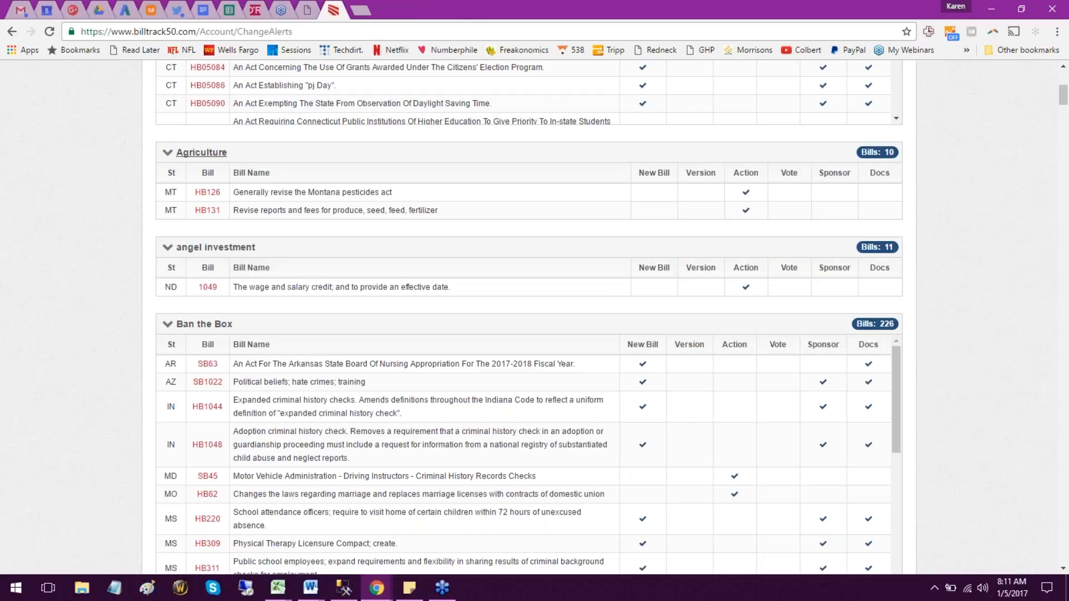
# Open the query of the Ban the Box bill sheet.
pyautogui.click(226, 326)
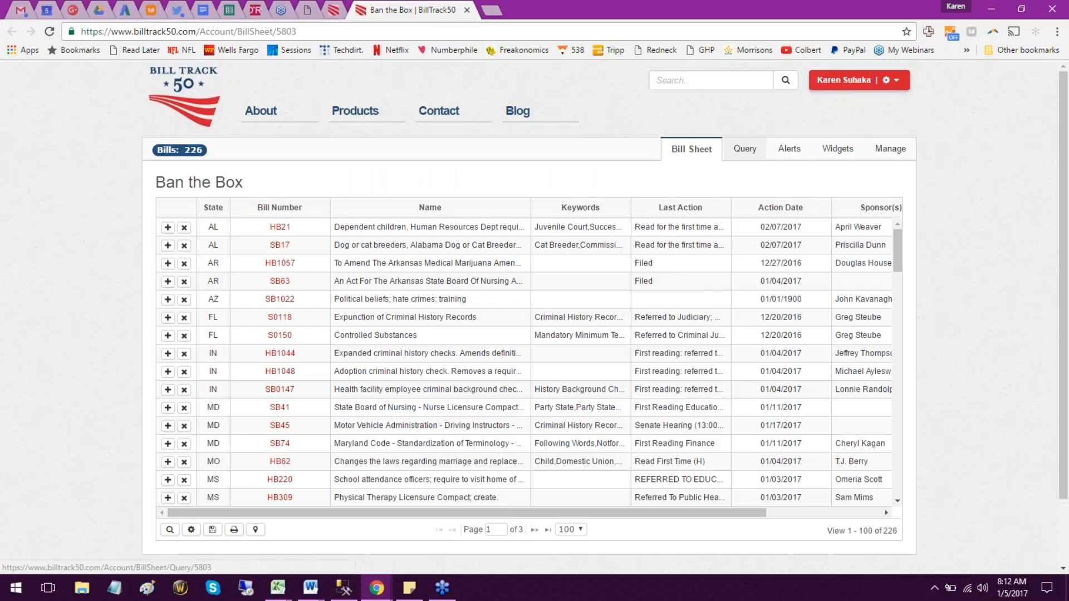
pyautogui.click(746, 153)
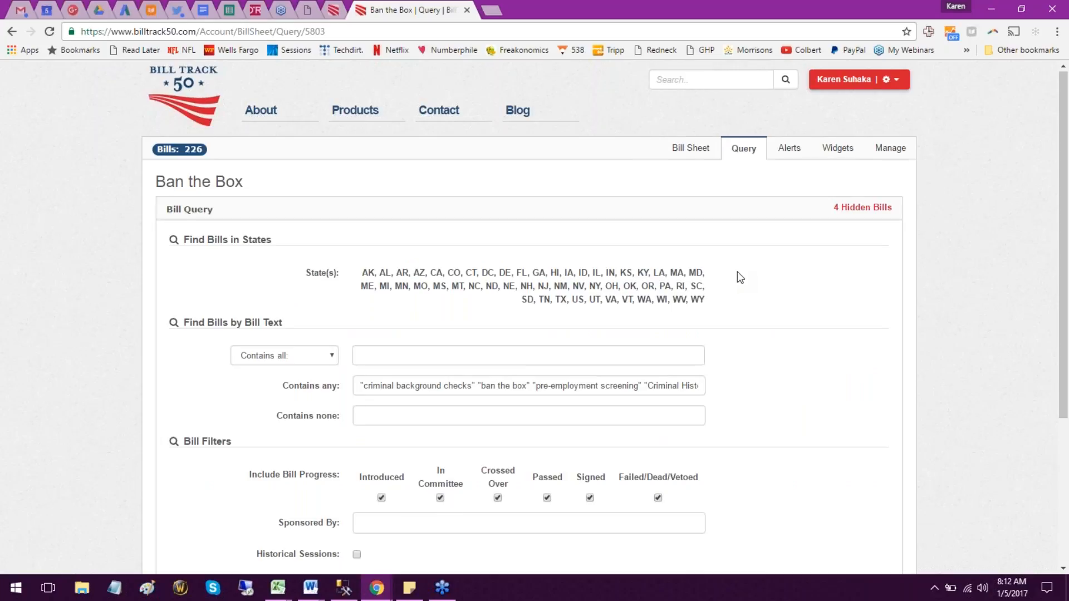
pyautogui.scroll(-1, 739, 277)
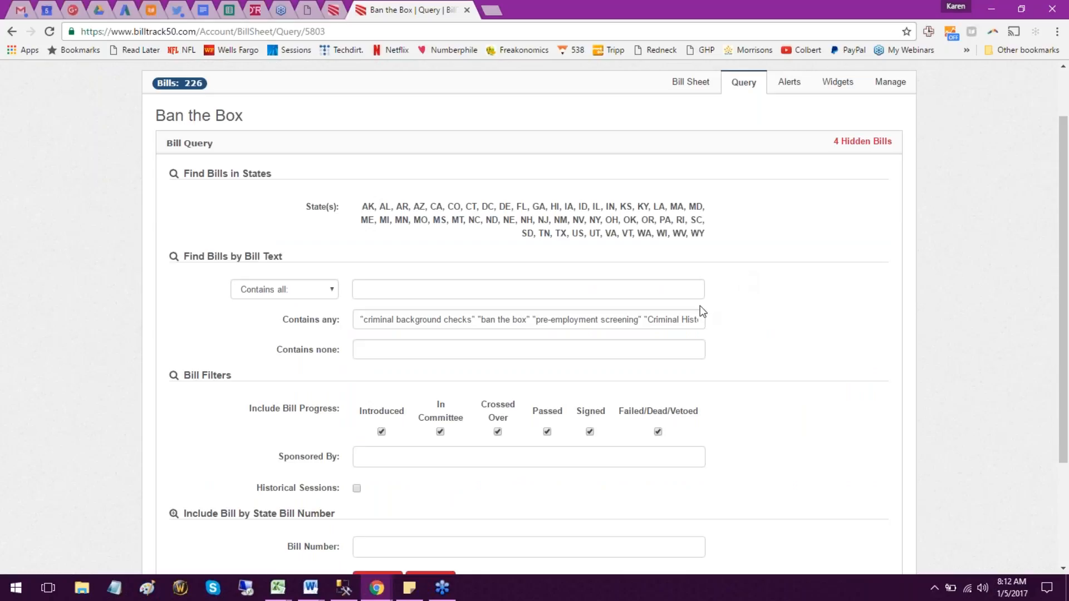
# Move the quoted phrase "Criminal History Record" from the Contains any terms to the Contains all terms.
pyautogui.click(646, 321)
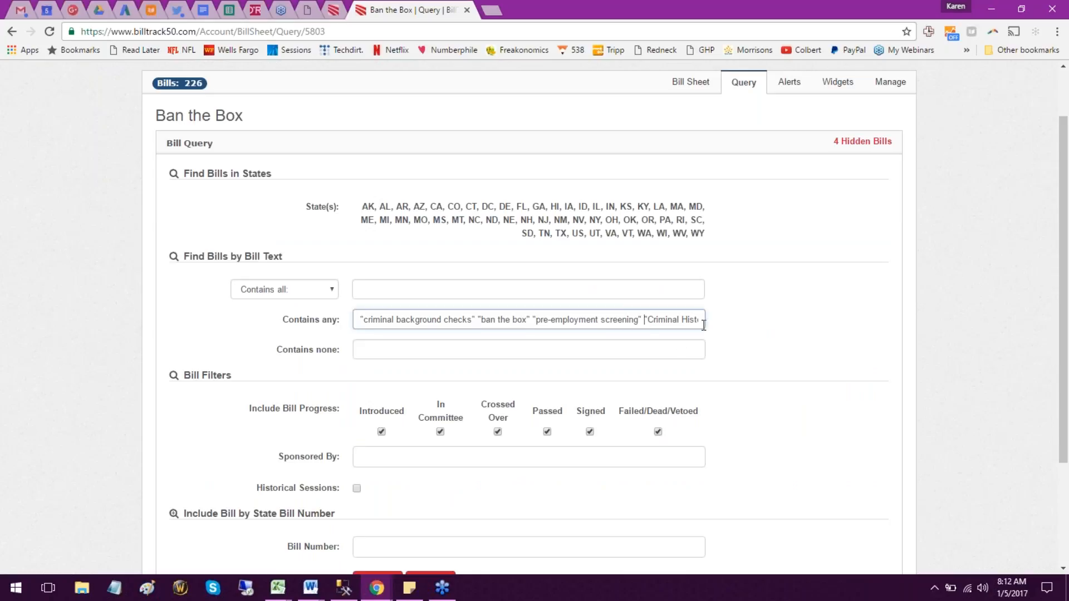
pyautogui.hotkey('shift', 'Right')
pyautogui.hotkey('shift', 'Right')
pyautogui.hotkey('shift', 'Right')
pyautogui.hotkey('shift', 'Right')
pyautogui.hotkey('shift', 'Right')
pyautogui.hotkey('shift', 'Right')
pyautogui.hotkey('shift', 'Right')
pyautogui.hotkey('shift', 'Right')
pyautogui.hotkey('shift', 'Right')
pyautogui.hotkey('shift', 'Right')
pyautogui.hotkey('shift', 'Right')
pyautogui.hotkey('shift', 'Right')
pyautogui.hotkey('shift', 'Right')
pyautogui.hotkey('shift', 'Right')
pyautogui.hotkey('shift', 'Right')
pyautogui.hotkey('shift', 'Right')
pyautogui.hotkey('shift', 'Right')
pyautogui.hotkey('shift', 'Right')
pyautogui.hotkey('shift', 'Right')
pyautogui.hotkey('shift', 'Right')
pyautogui.hotkey('shift', 'Right')
pyautogui.hotkey('shift', 'Right')
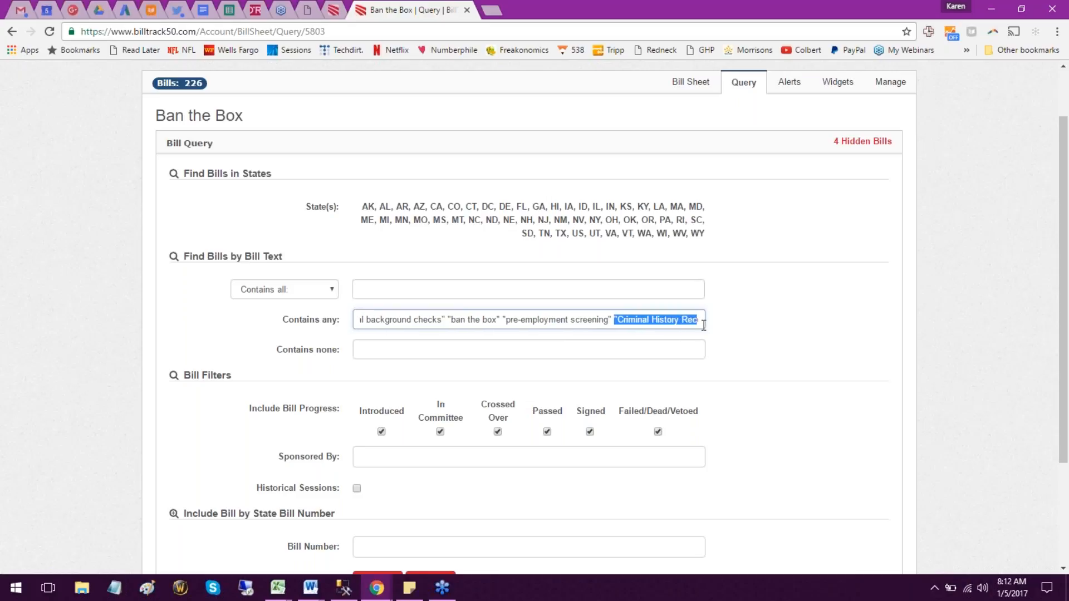
pyautogui.press('BackSpace')
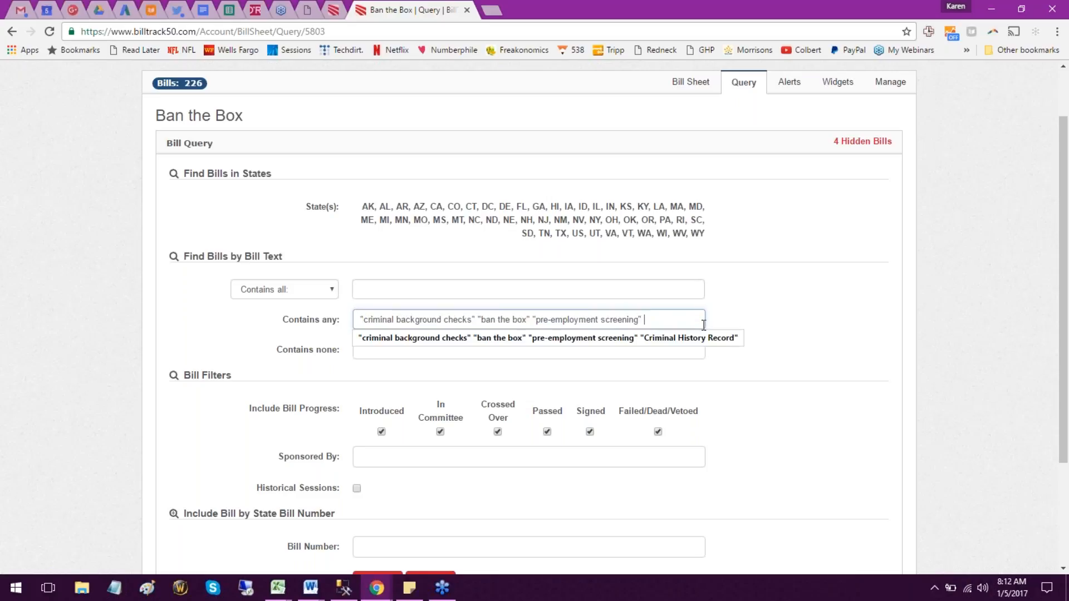
pyautogui.click(627, 287)
pyautogui.write('"Criminal History Record"')
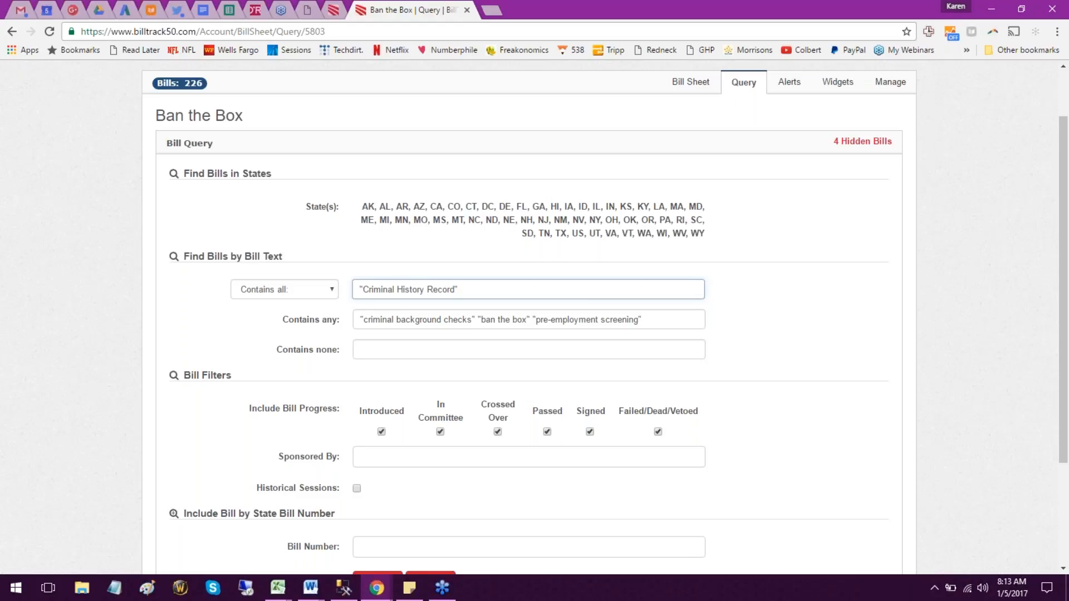
# Remove the quotation marks around Criminal History Record and switch its matching mode to Contains near.
pyautogui.press('Delete')
pyautogui.click(289, 287)
pyautogui.click(291, 315)
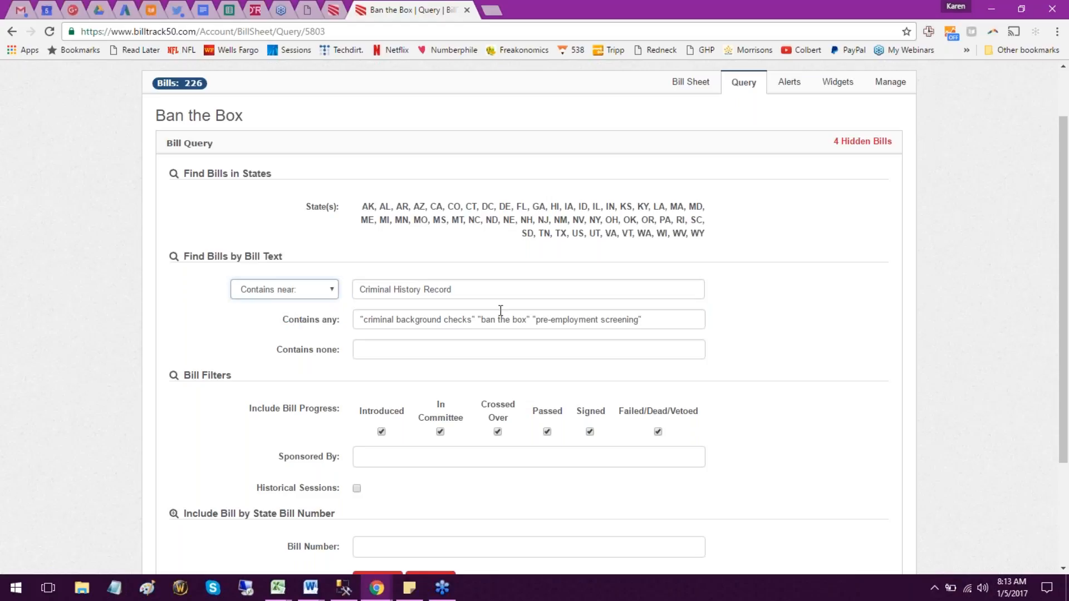
pyautogui.click(481, 292)
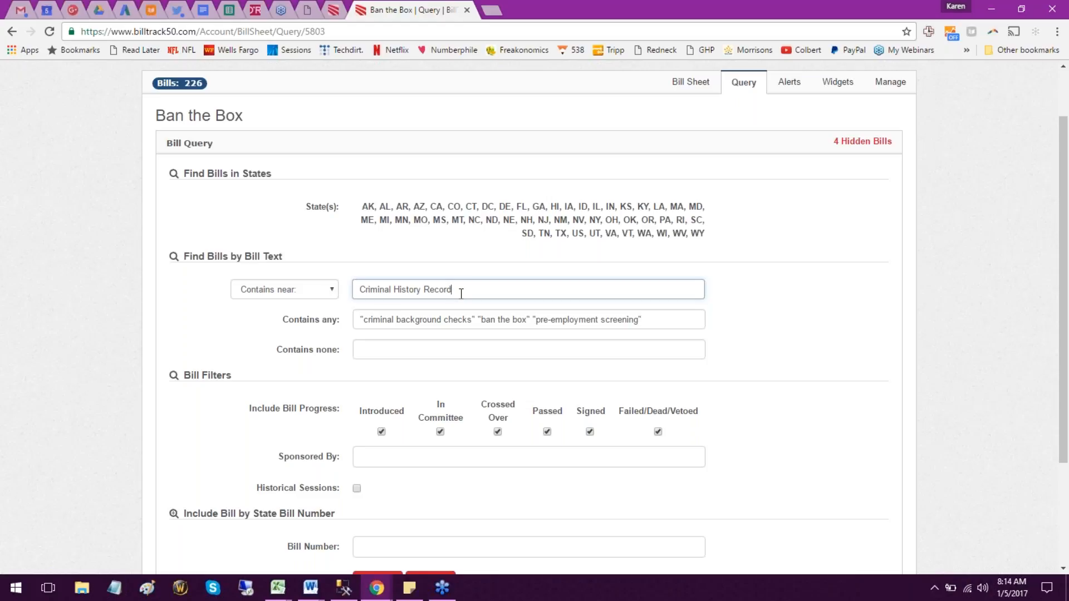
# Switch the matching mode back to Contains all and add an opening quotation mark before Criminal History Record.
pyautogui.click(284, 292)
pyautogui.click(286, 303)
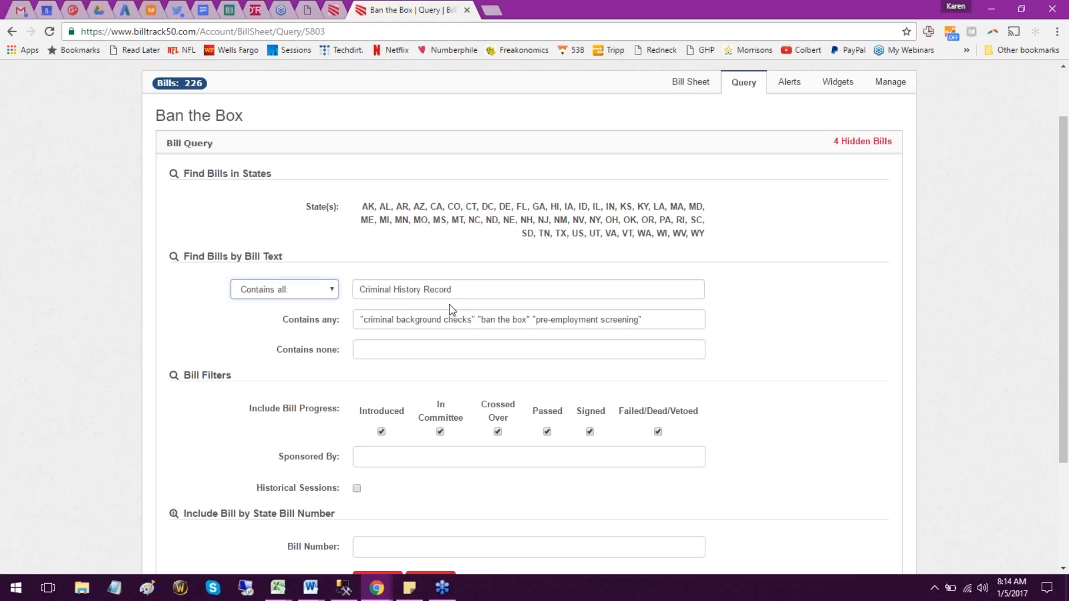
pyautogui.click(358, 289)
pyautogui.write('" ')
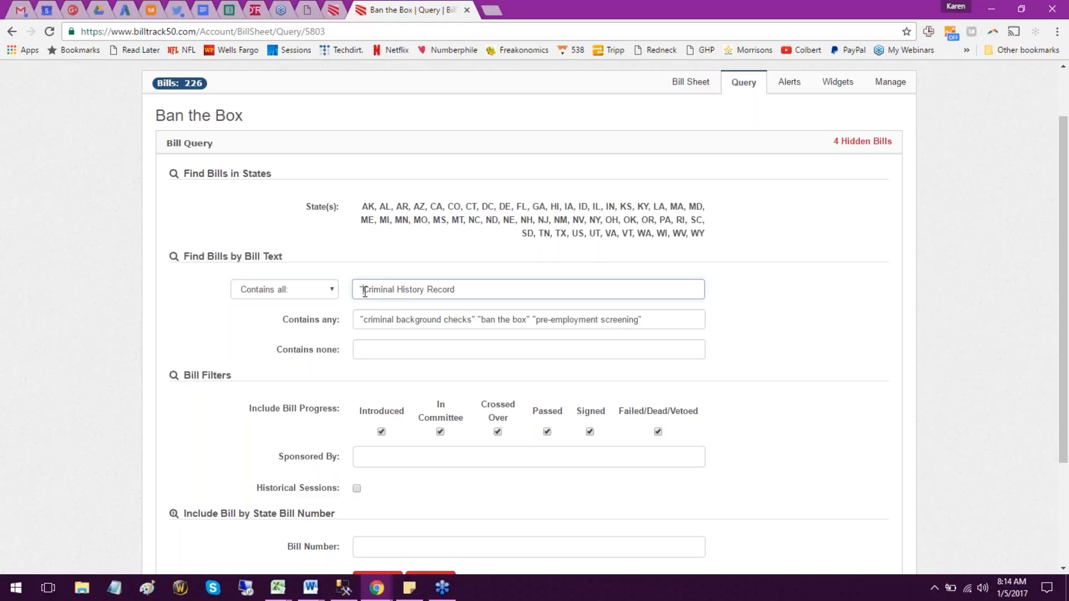
# Complete the Contains all phrase with a wildcard inside the quotation marks, as "Criminal History Record*".
pyautogui.write('expungement')
pyautogui.doubleClick(476, 292)
pyautogui.press('BackSpace')
pyautogui.press('BackSpace')
pyautogui.write('*')
# Discard the edits made to the Ban the Box query.
pyautogui.scroll(-1, 500, 298)
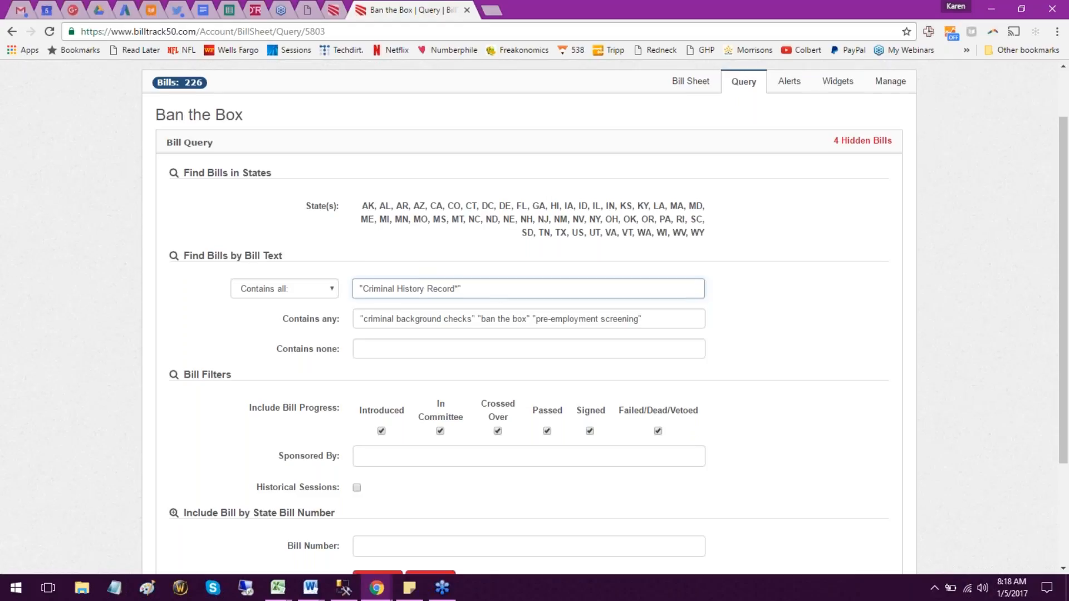
pyautogui.scroll(-1, 500, 297)
pyautogui.click(432, 513)
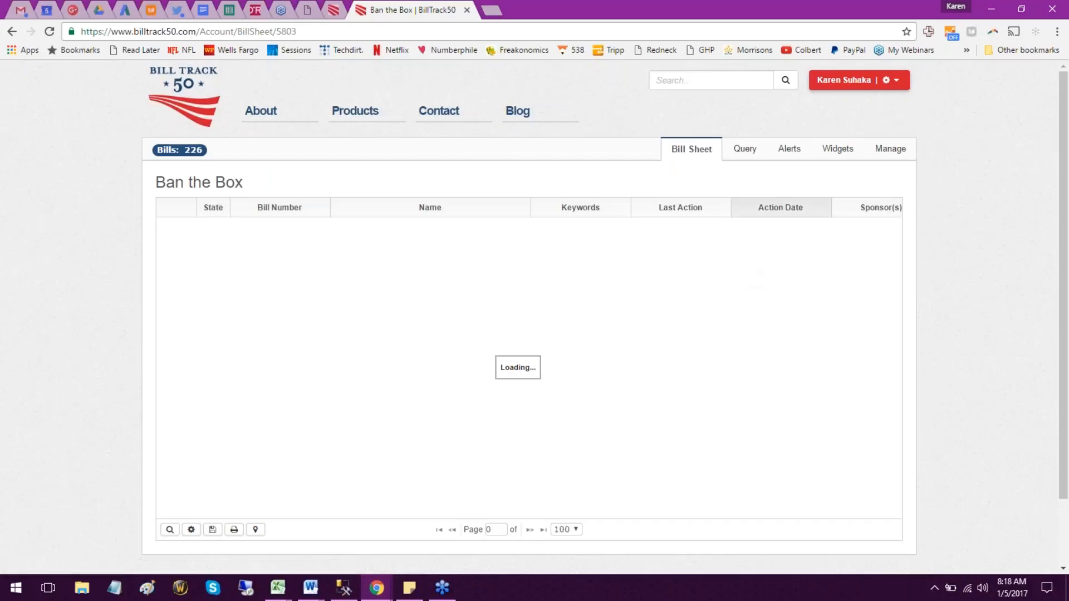
# Review the Ban the Box query's Contains any and Contains none terms, and return to the bill sheet.
pyautogui.click(745, 149)
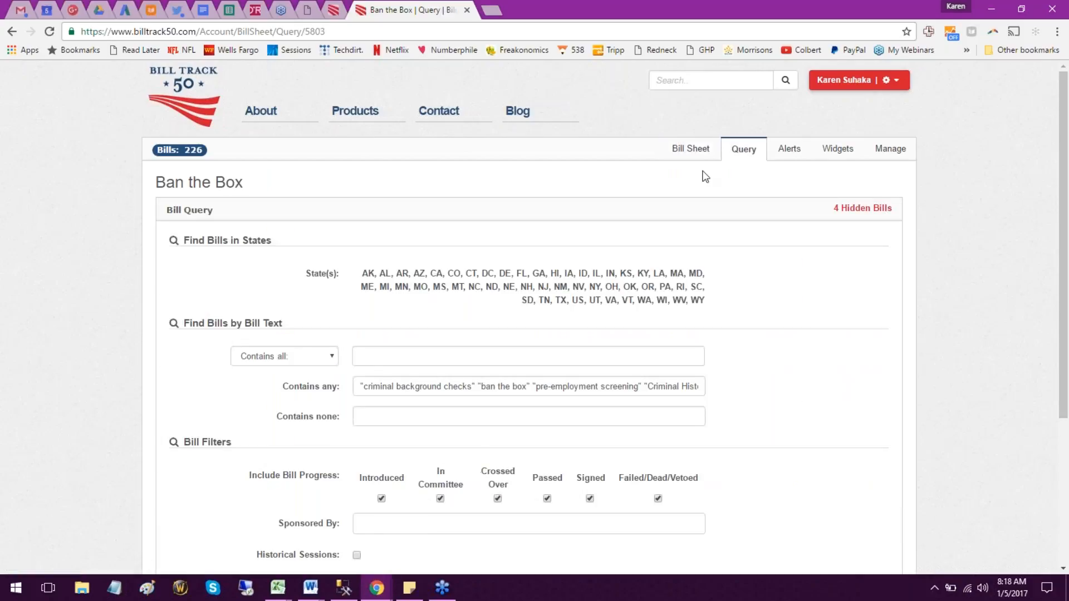
pyautogui.click(689, 153)
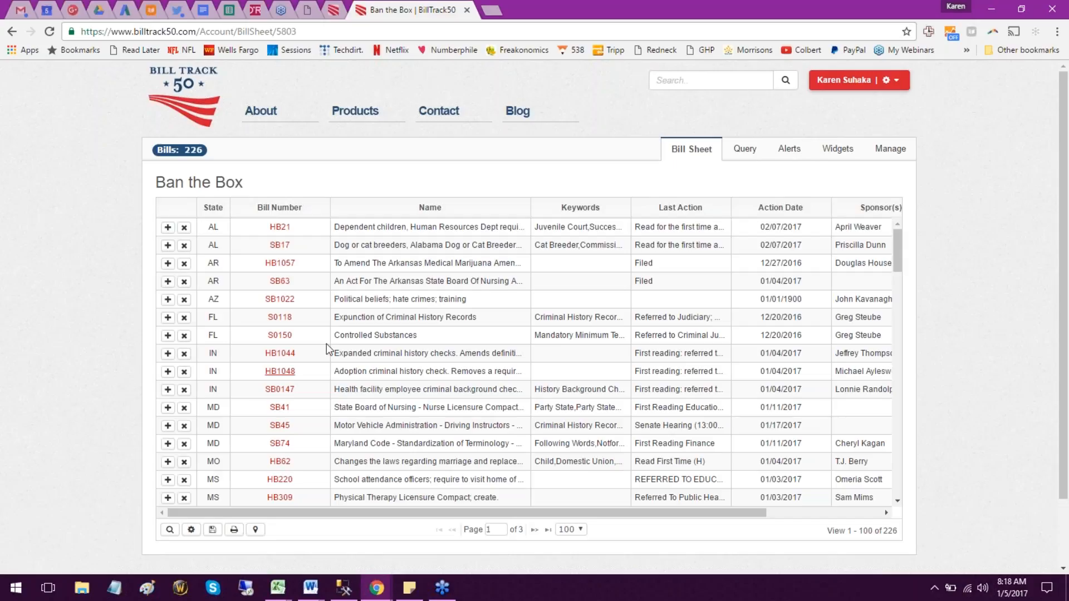
pyautogui.click(748, 158)
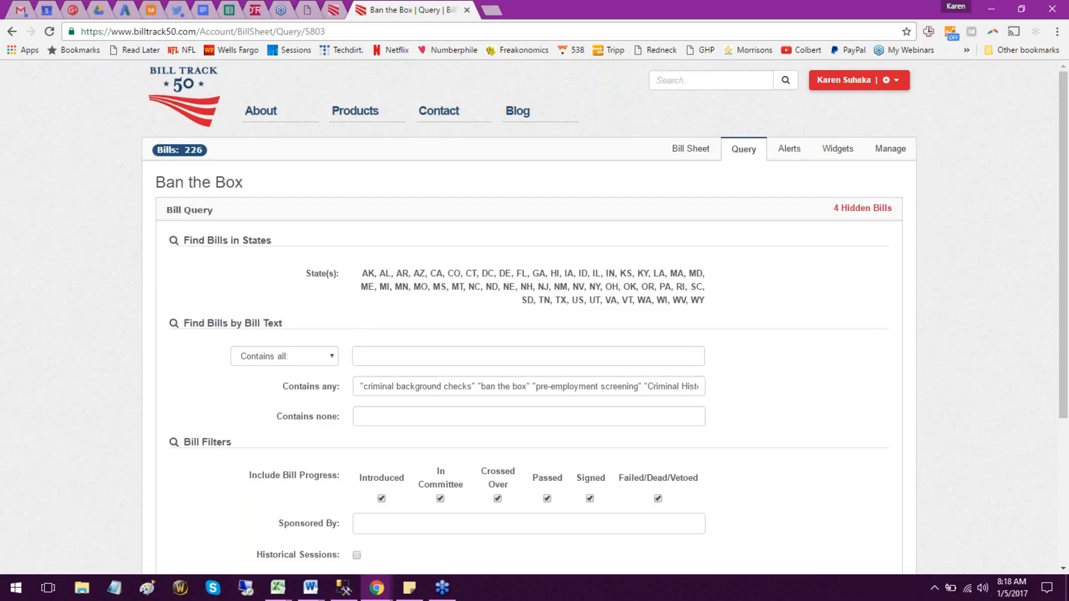
pyautogui.click(580, 418)
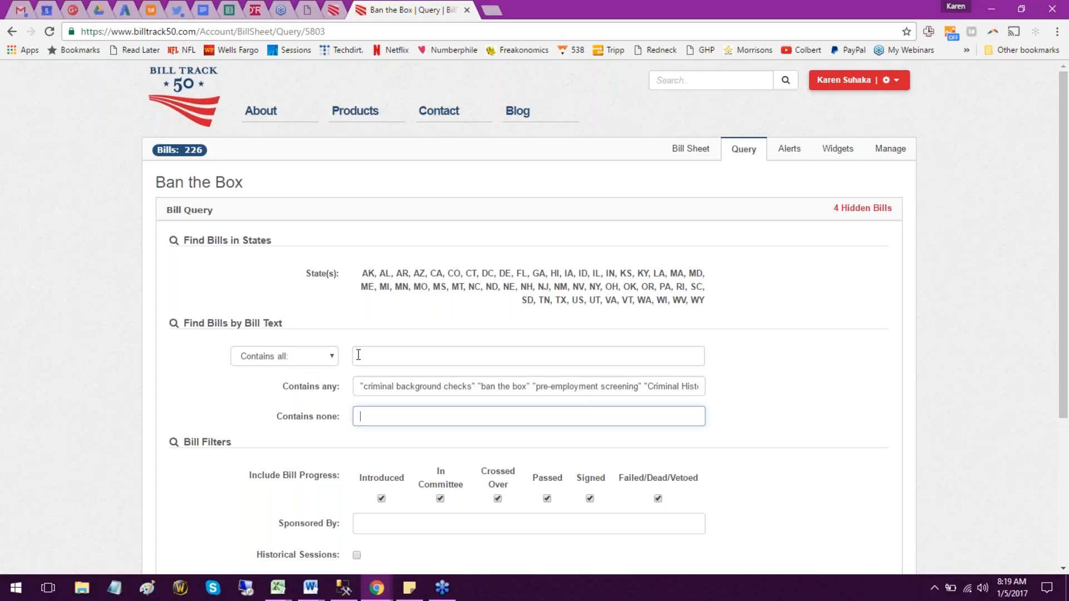
pyautogui.click(488, 389)
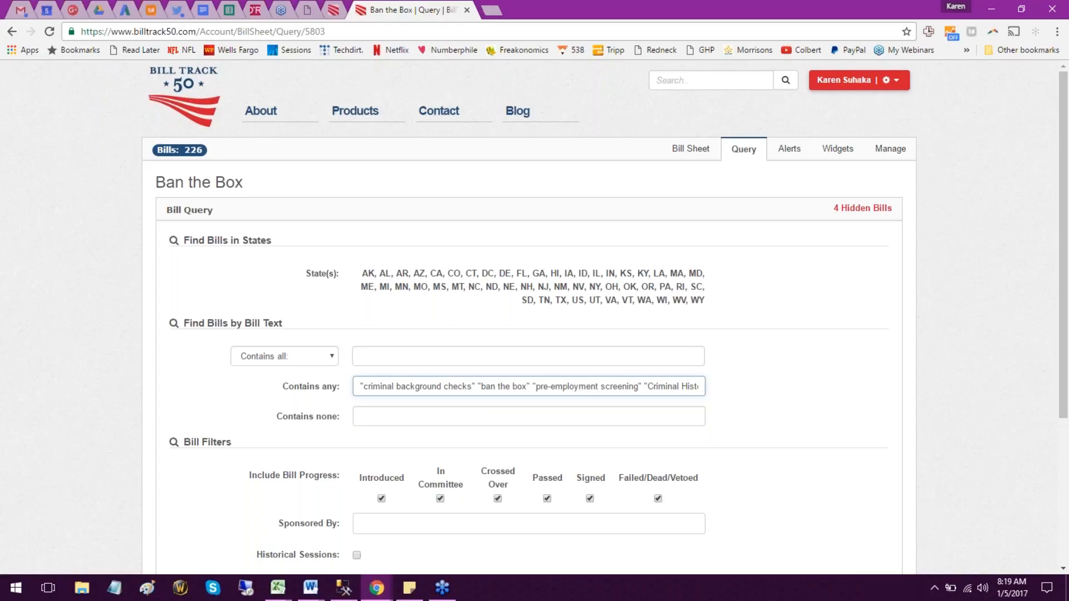
pyautogui.click(410, 417)
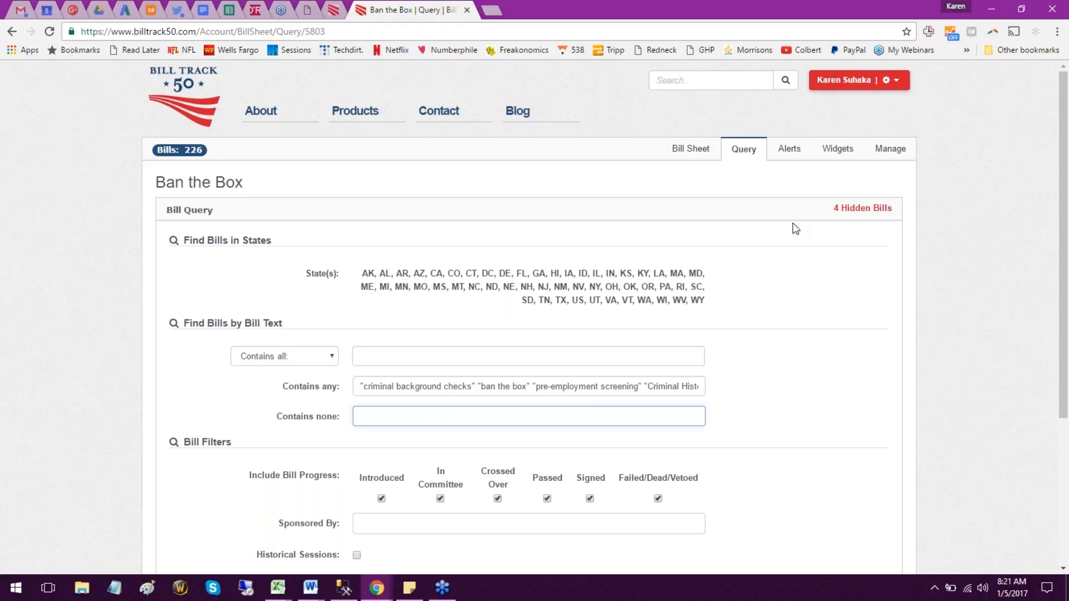
pyautogui.click(696, 152)
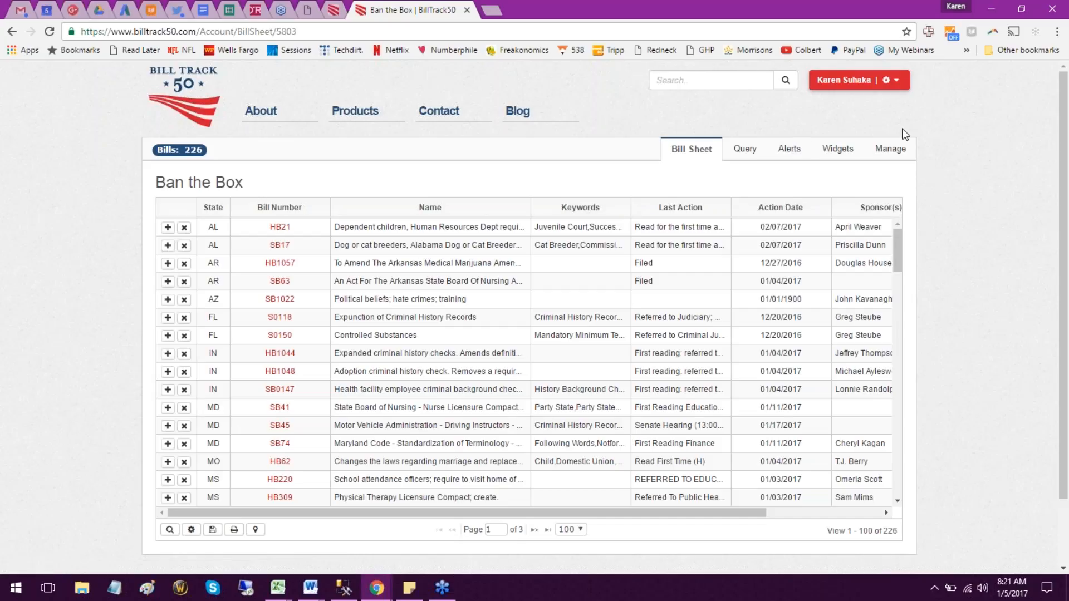
# View the list of manageable templates and return to the Ban the Box bill sheet.
pyautogui.click(897, 81)
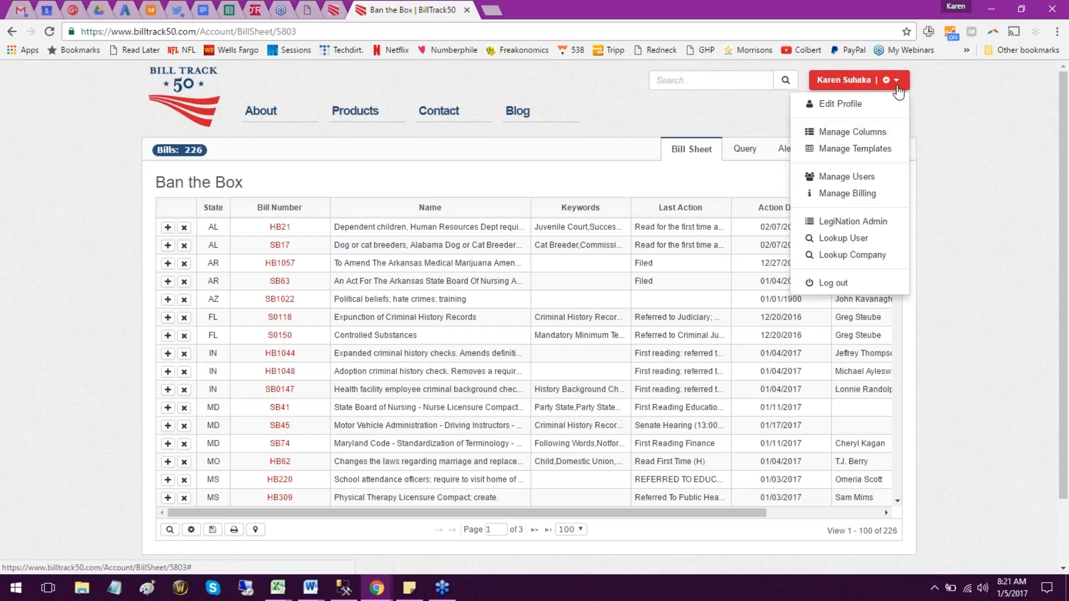
pyautogui.click(860, 146)
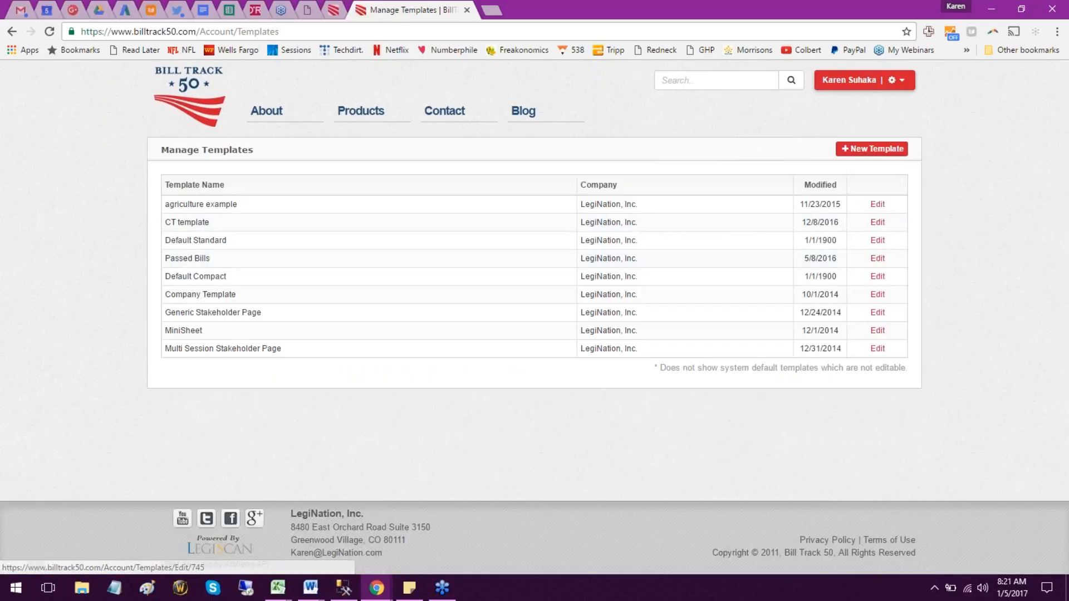
pyautogui.click(12, 31)
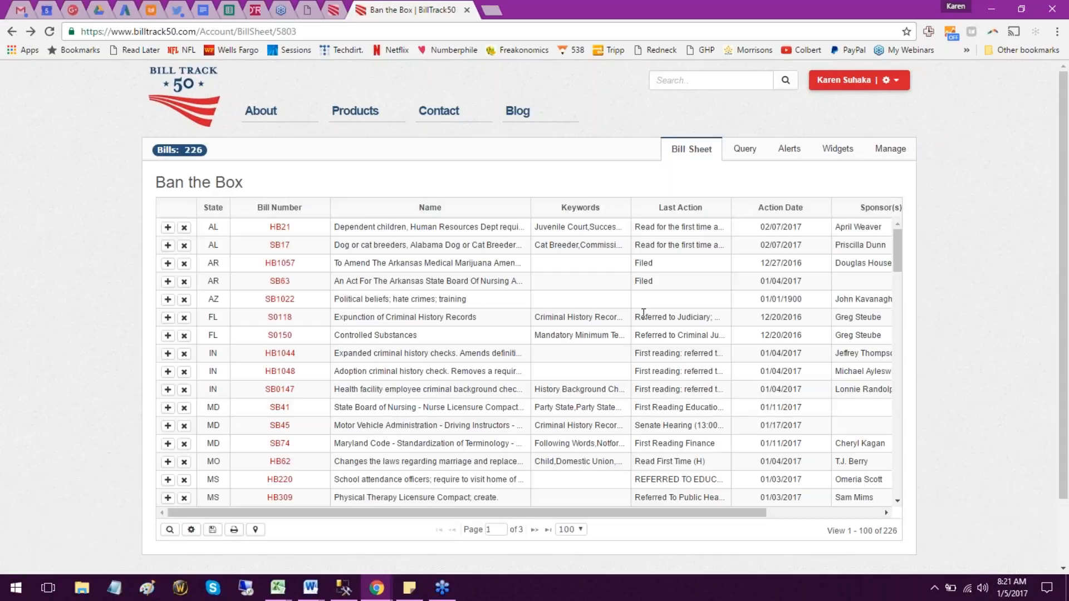
# Widen the Keywords column of the Ban the Box bill sheet to show more of each bill's keywords.
pyautogui.scroll(-1, 643, 315)
pyautogui.scroll(-10, 643, 315)
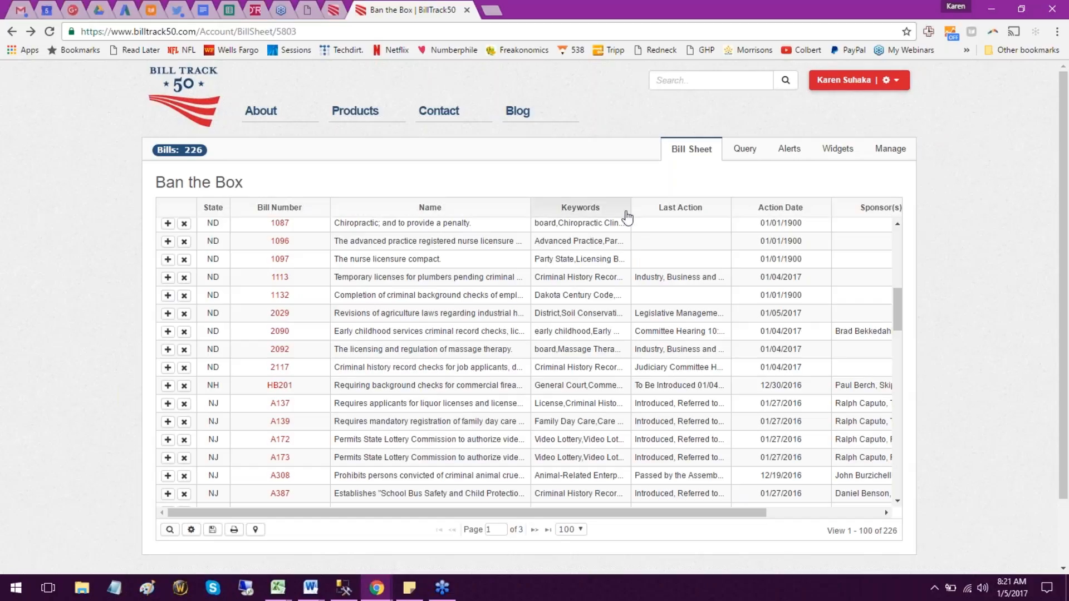
pyautogui.moveTo(631, 207); pyautogui.dragTo(788, 207)
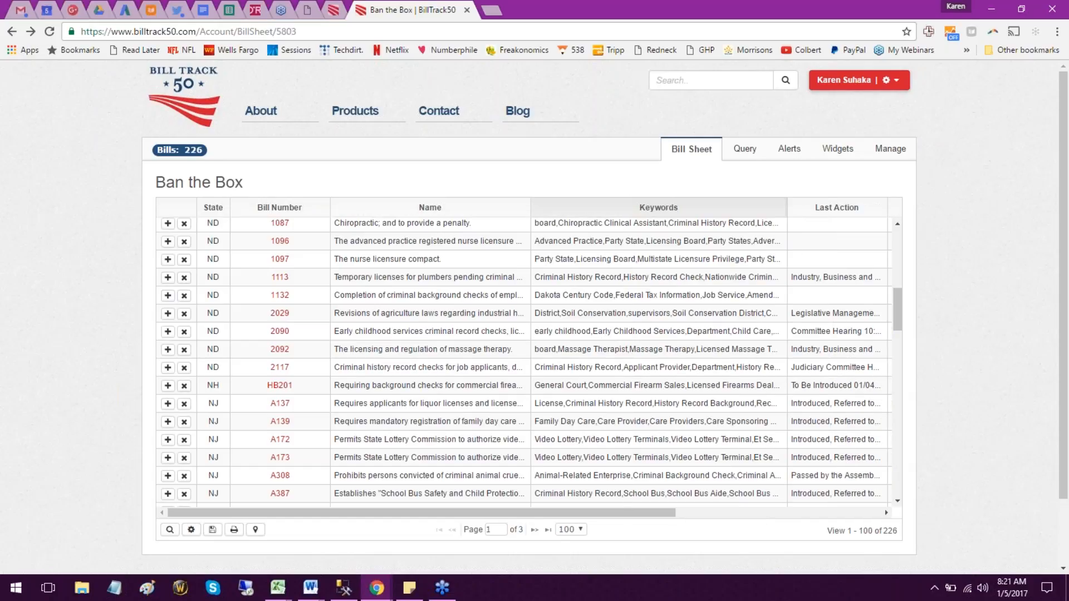
# Examine the full keyword lists of North Dakota bills 2117 and 2092 in the bill sheet.
pyautogui.click(584, 368)
pyautogui.scroll(-3, 613, 356)
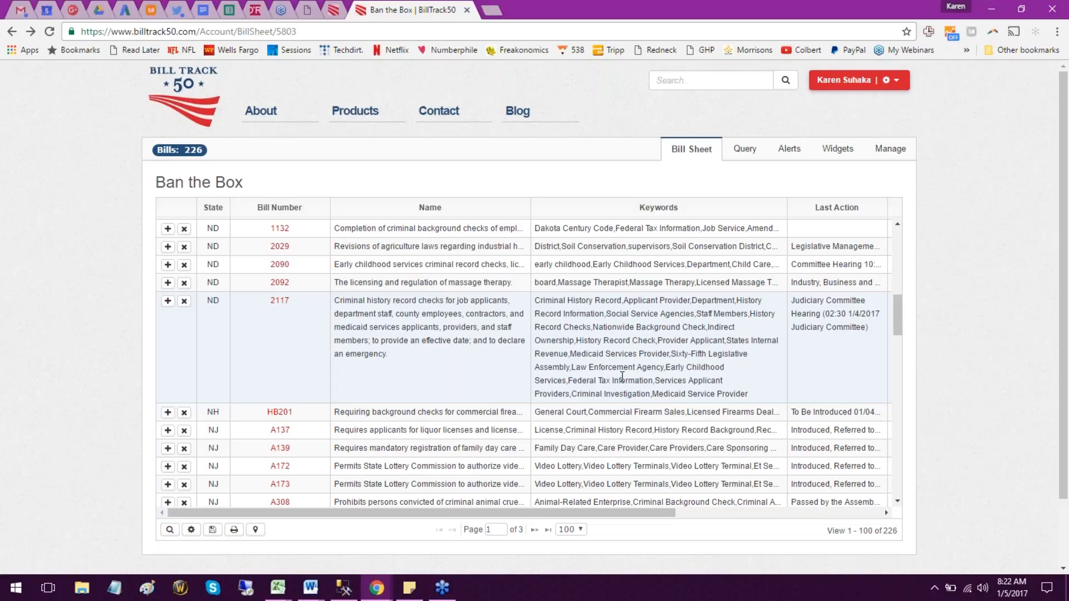
pyautogui.moveTo(628, 282)
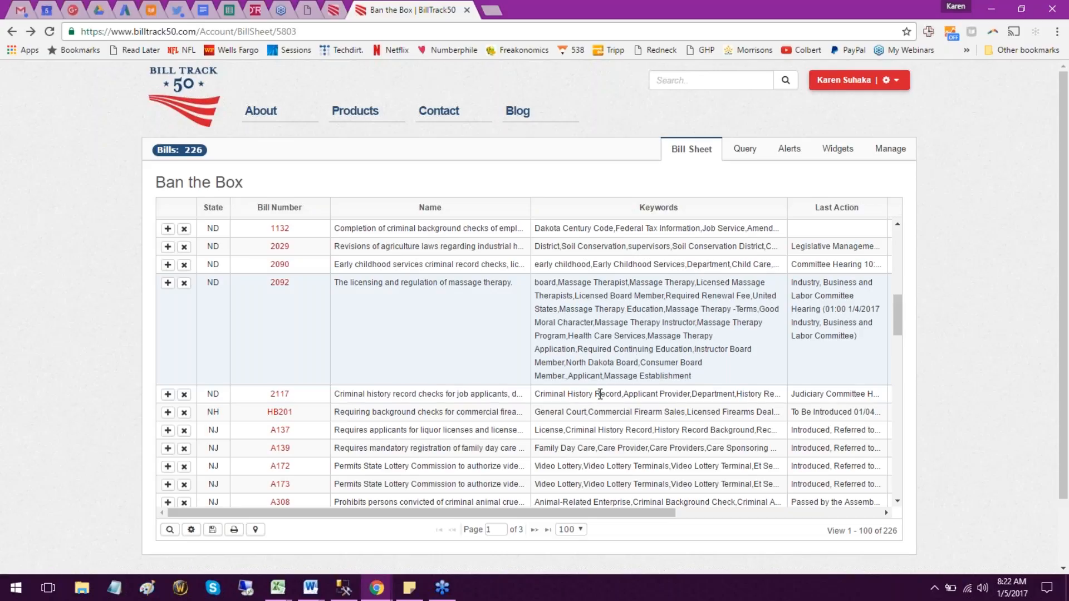
pyautogui.moveTo(599, 395)
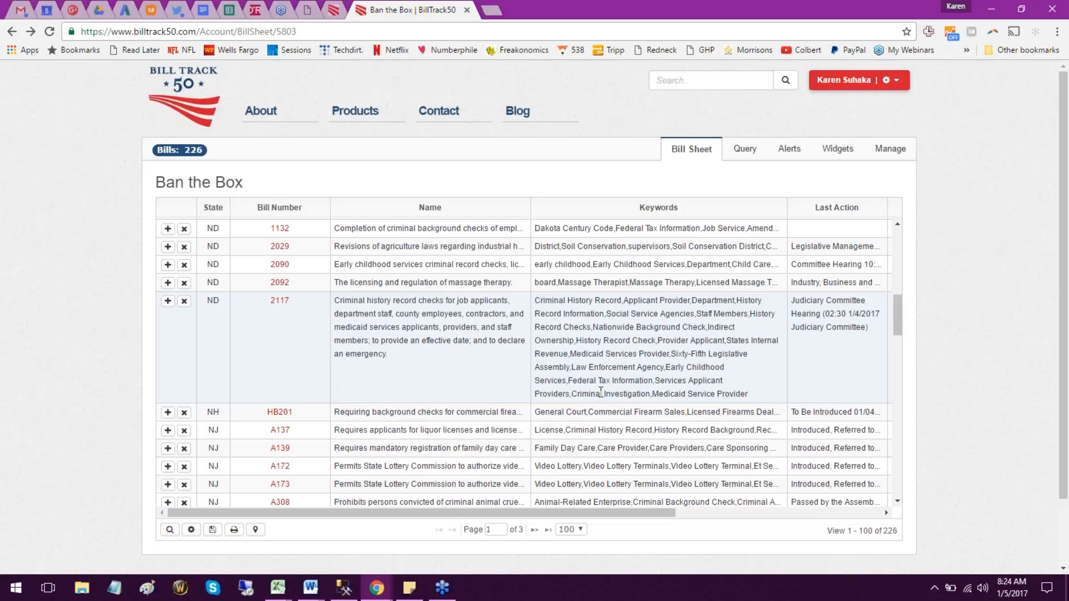
# Collapse bill 2117 and examine the company's custom columns list, including the Bill Progress column and the user-defined columns.
pyautogui.click(718, 327)
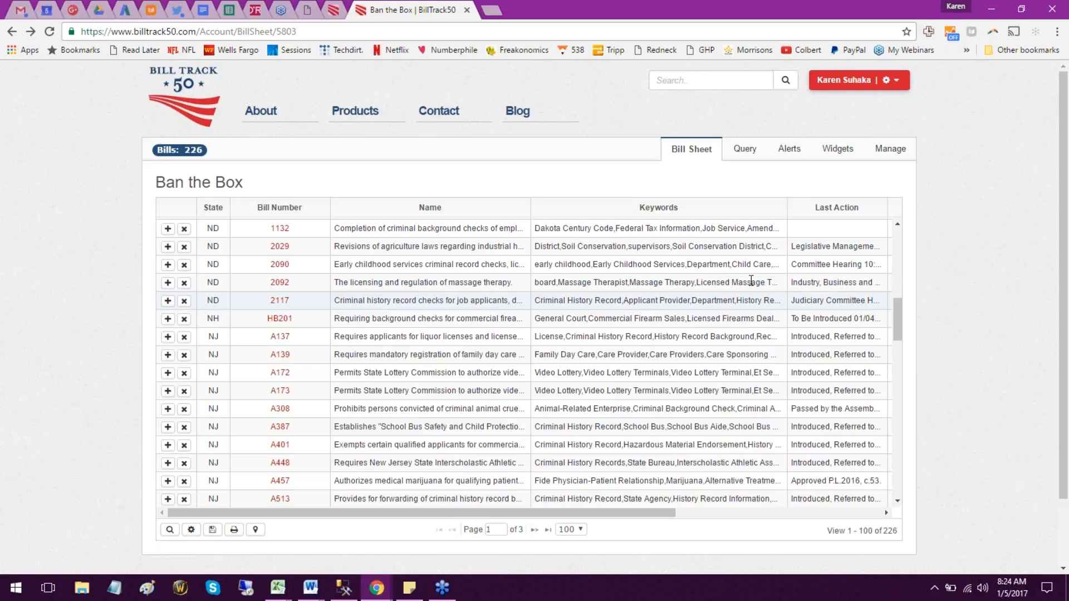
pyautogui.click(896, 82)
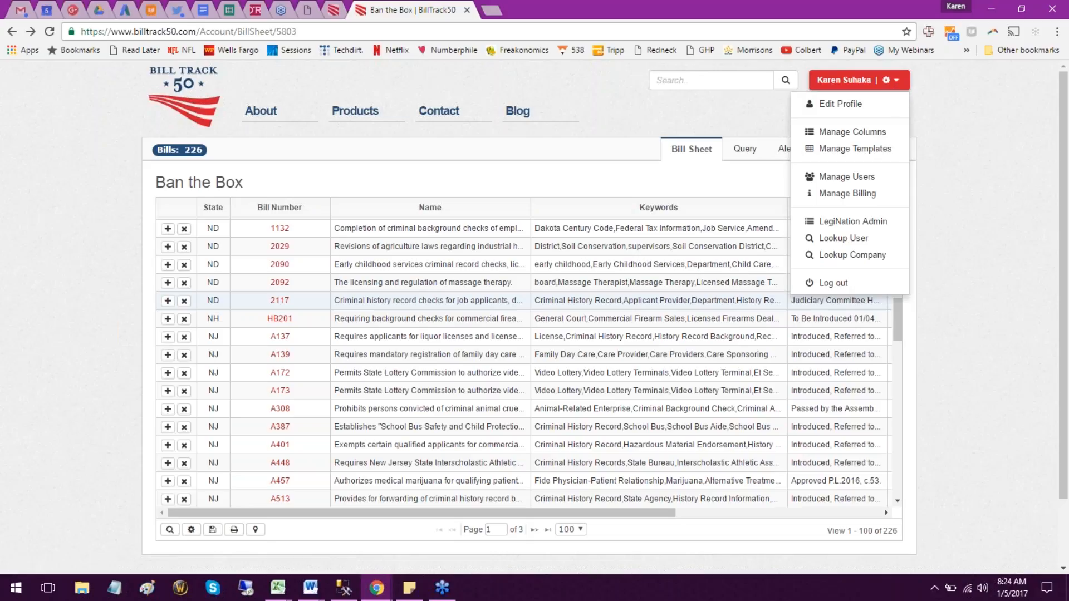
pyautogui.click(885, 134)
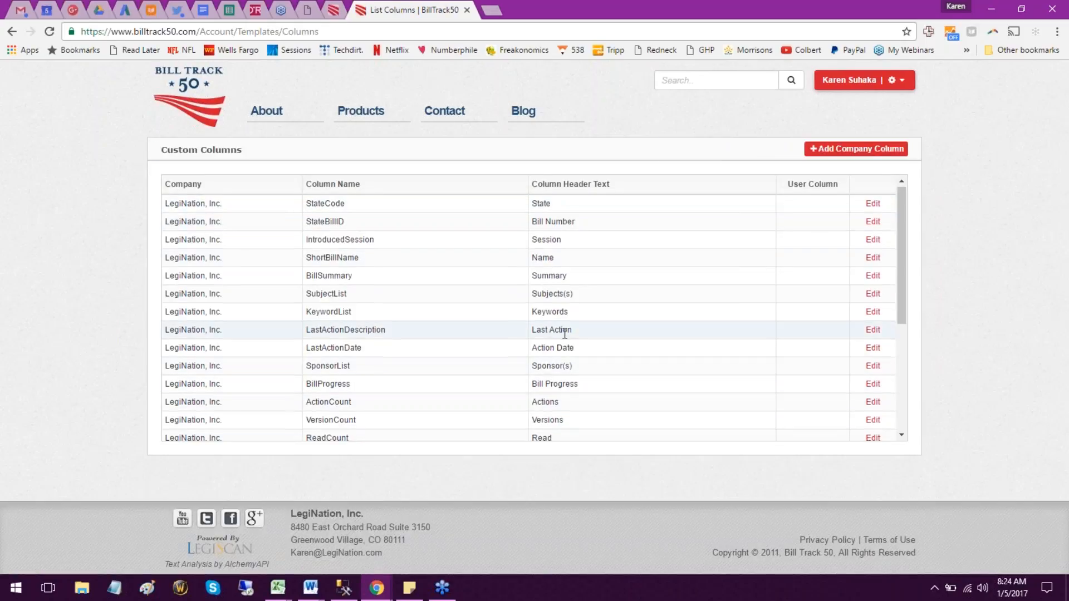
pyautogui.scroll(-4, 565, 333)
pyautogui.scroll(-1, 218, 382)
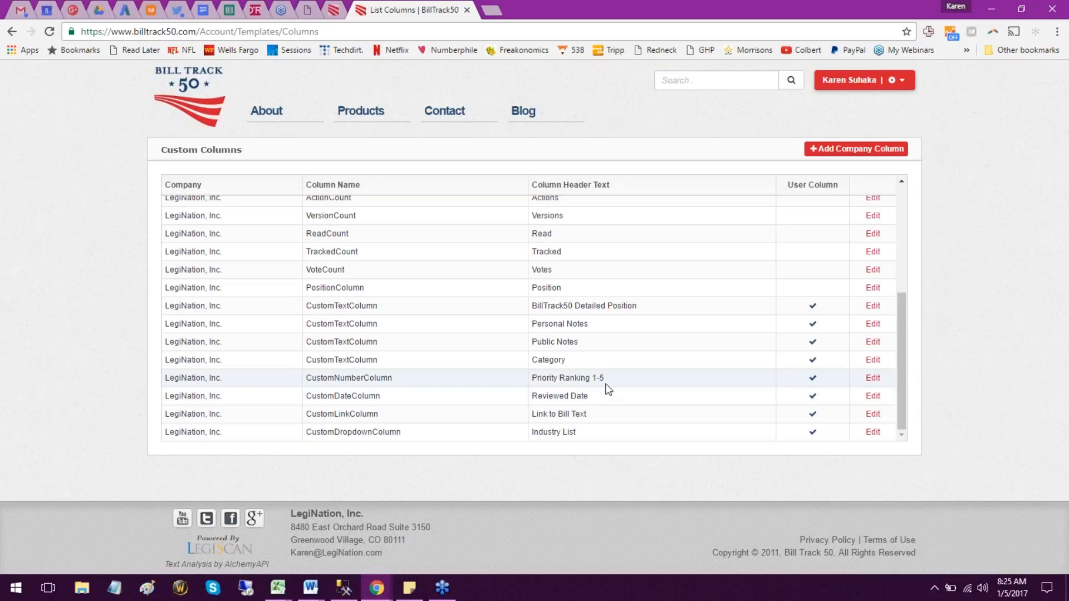
pyautogui.scroll(3, 607, 382)
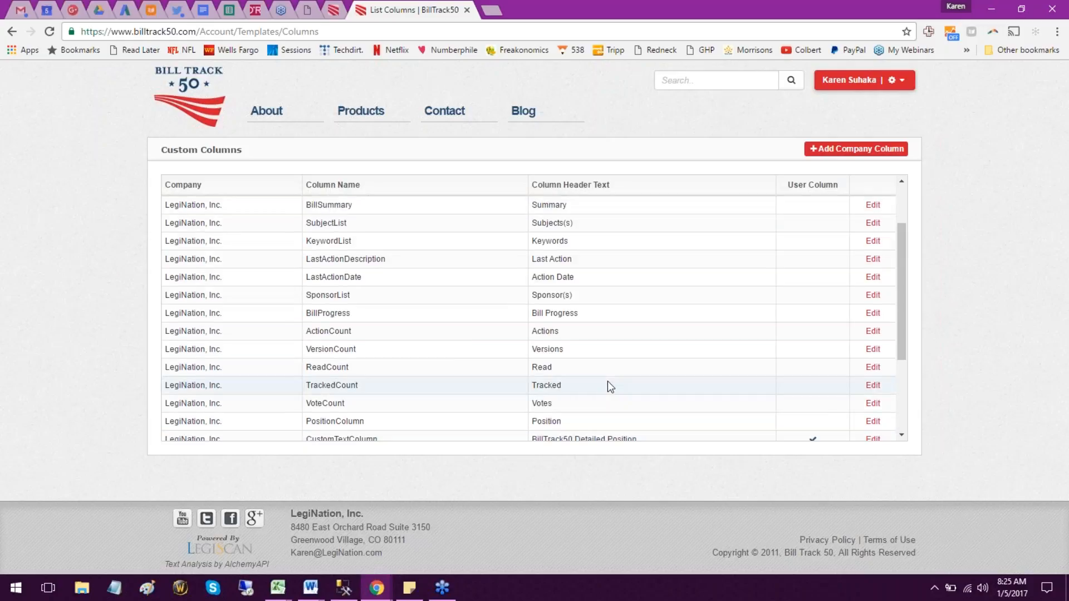
pyautogui.scroll(-1, 373, 291)
pyautogui.scroll(3, 463, 310)
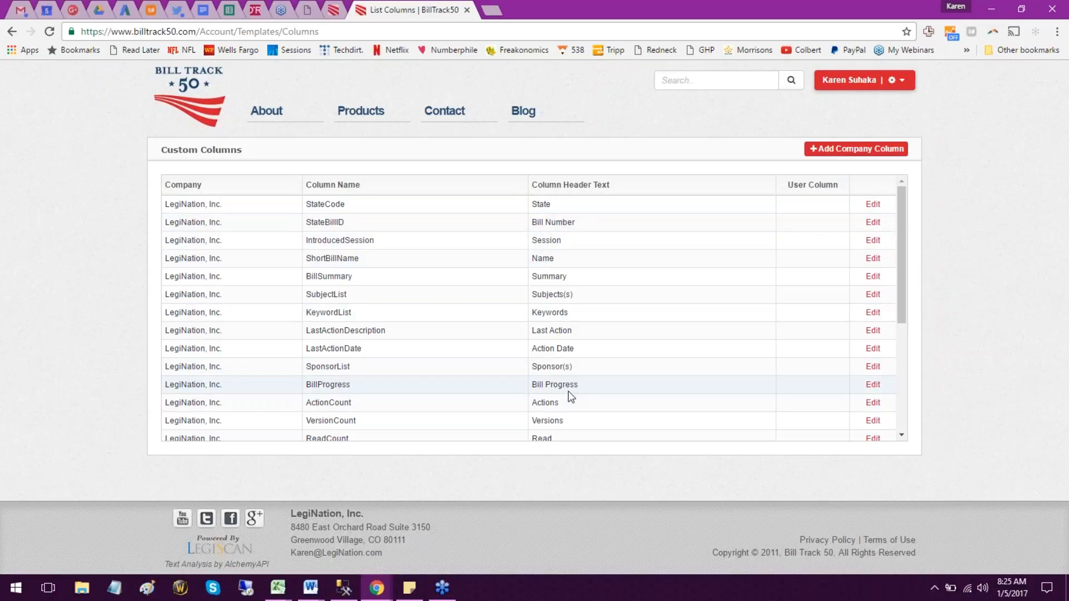
pyautogui.moveTo(555, 387); pyautogui.dragTo(532, 386)
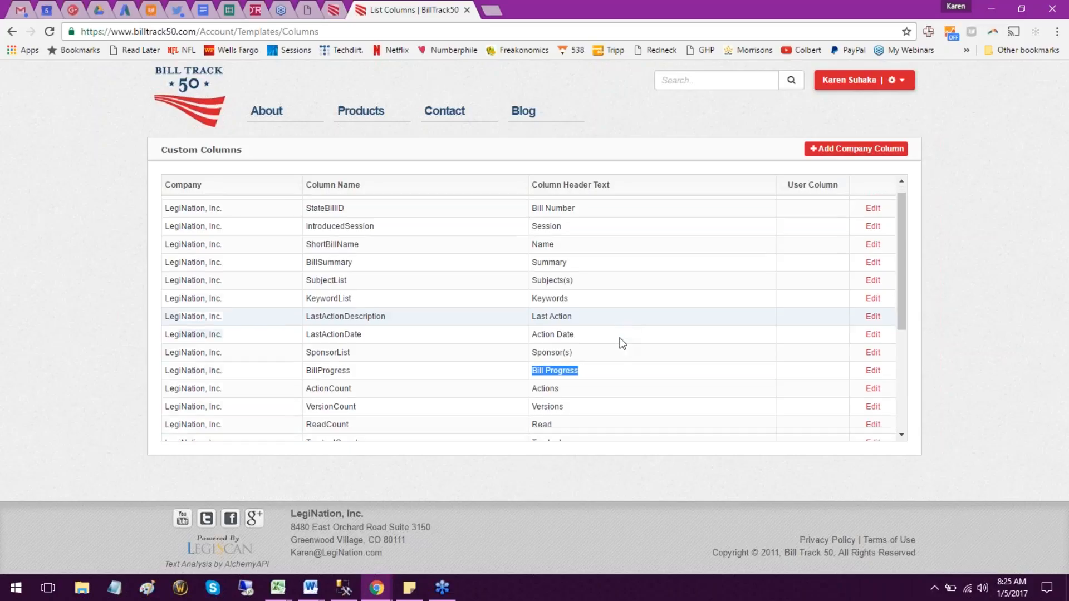
pyautogui.scroll(-3, 622, 343)
# Start a new company column of type Dropdown Column with the header text "priority".
pyautogui.click(856, 148)
pyautogui.click(624, 227)
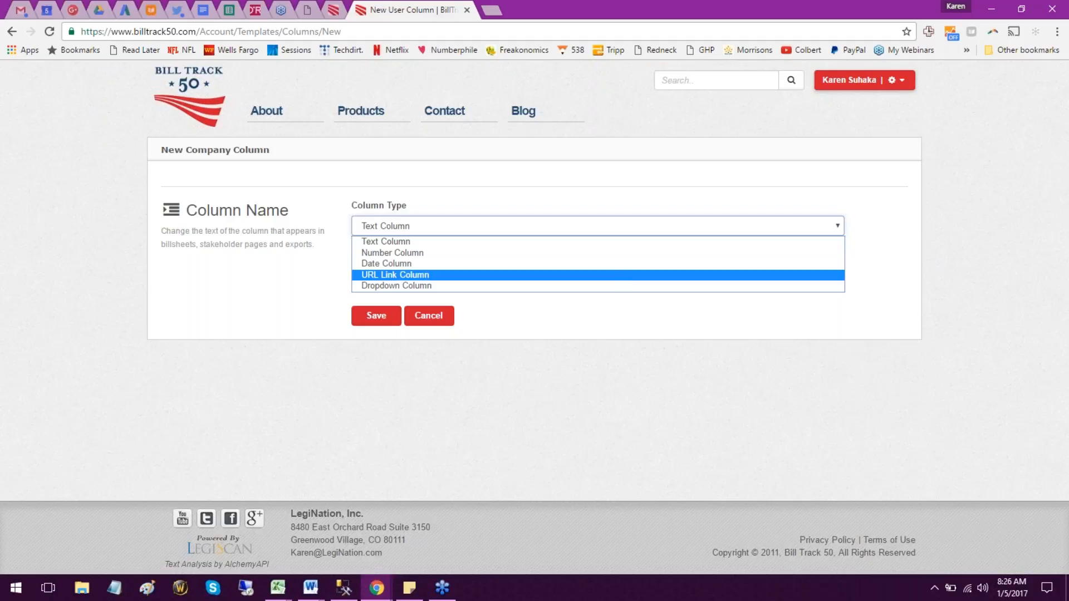
pyautogui.click(620, 287)
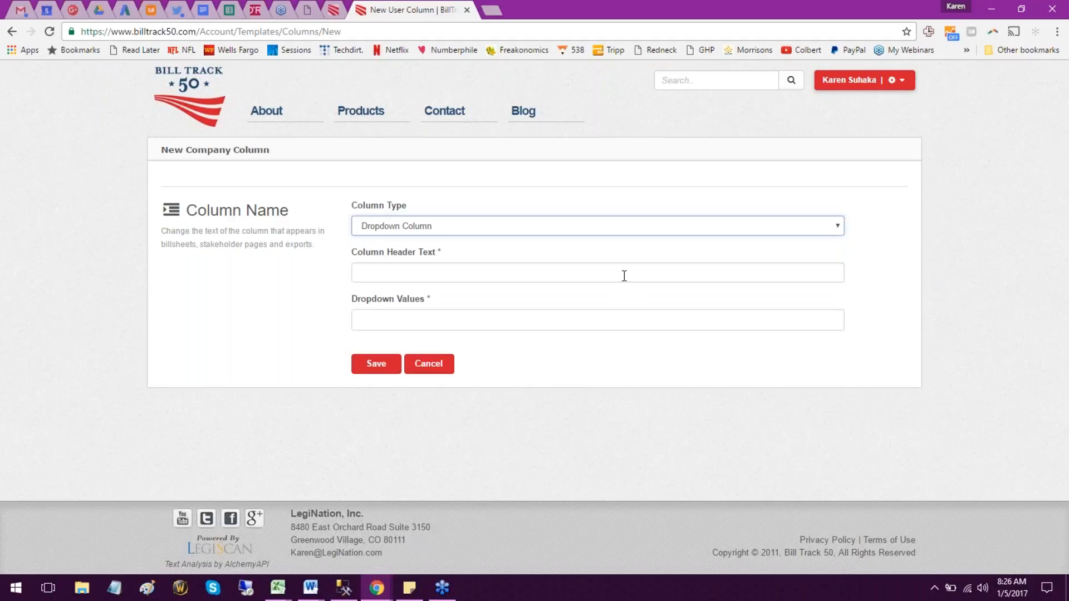
pyautogui.click(624, 275)
pyautogui.write('p')
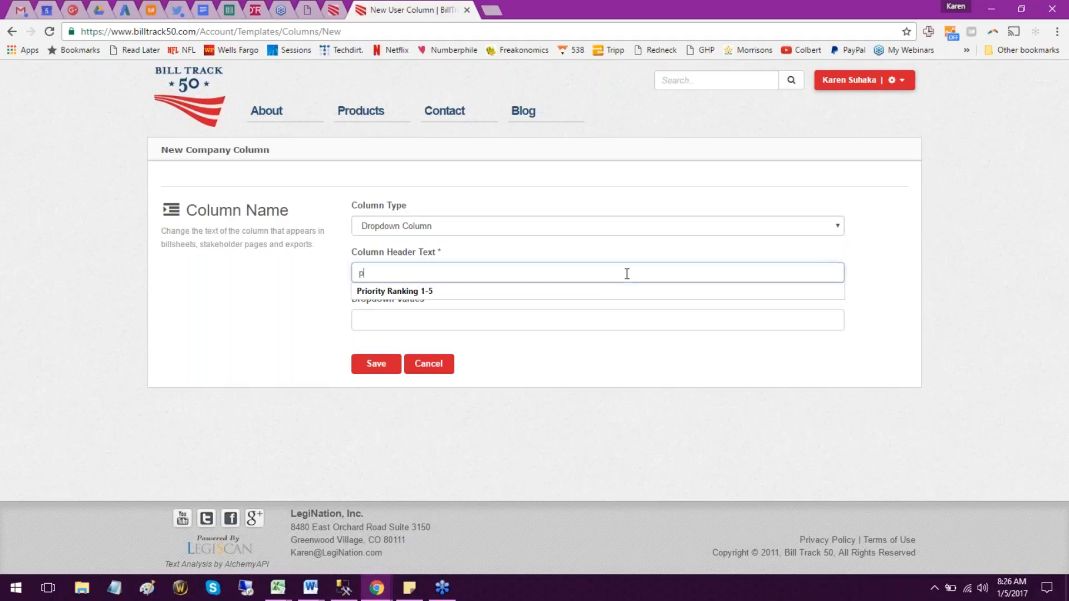
pyautogui.write('riority')
pyautogui.press('Tab')
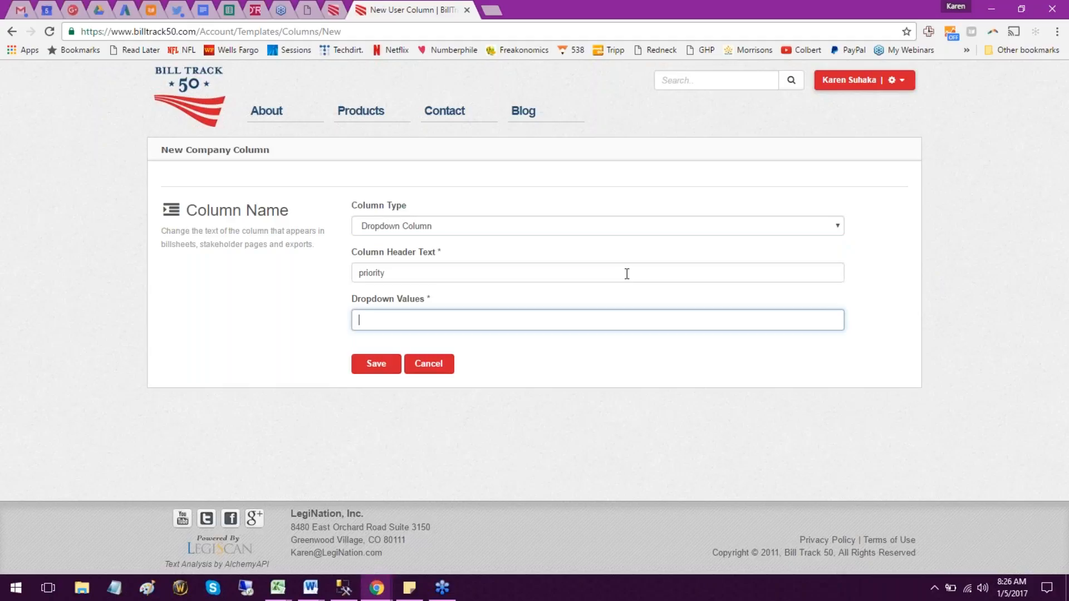
# Add the dropdown values high, medium and low to the new priority column, and cancel its creation.
pyautogui.write('high')
pyautogui.press('Return')
pyautogui.write('medium')
pyautogui.press('Return')
pyautogui.write('low')
pyautogui.press('Return')
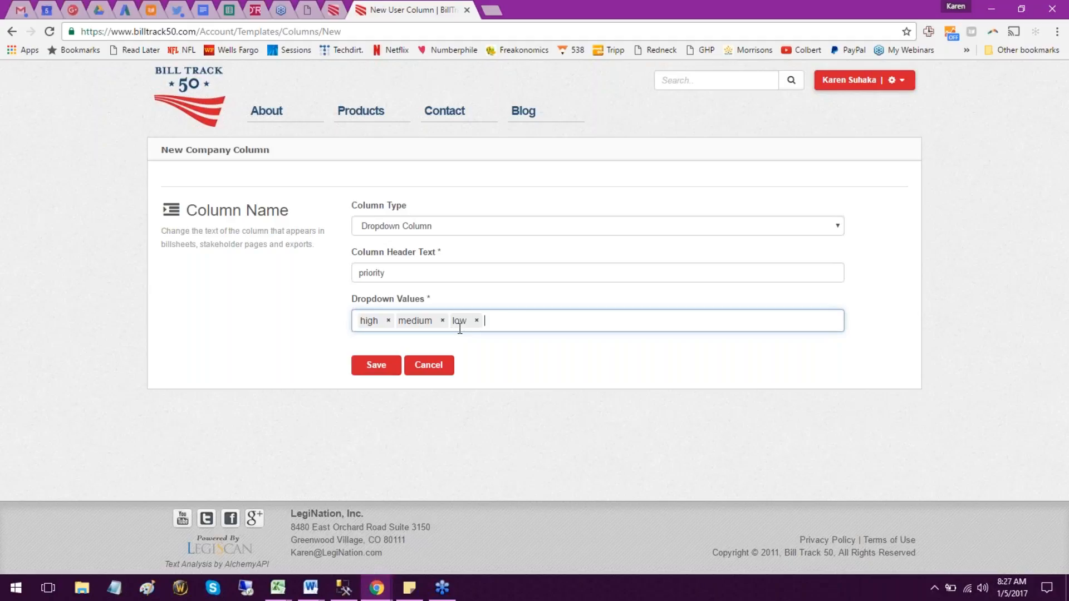
pyautogui.click(429, 365)
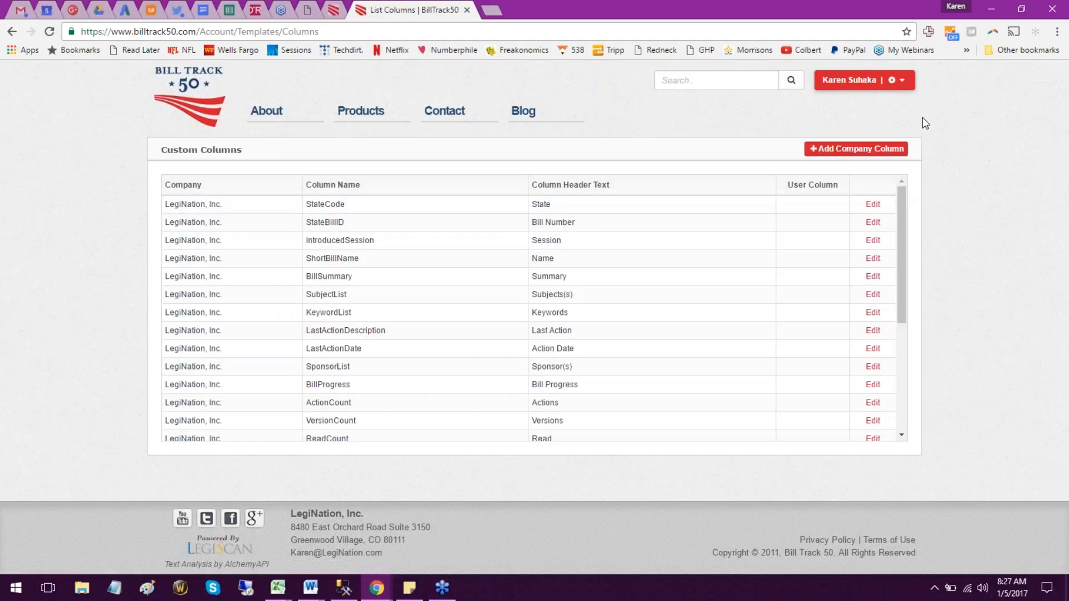
# Open the Generic Stakeholder Page template for editing and examine its full list of columns, widths and visibility settings.
pyautogui.click(903, 82)
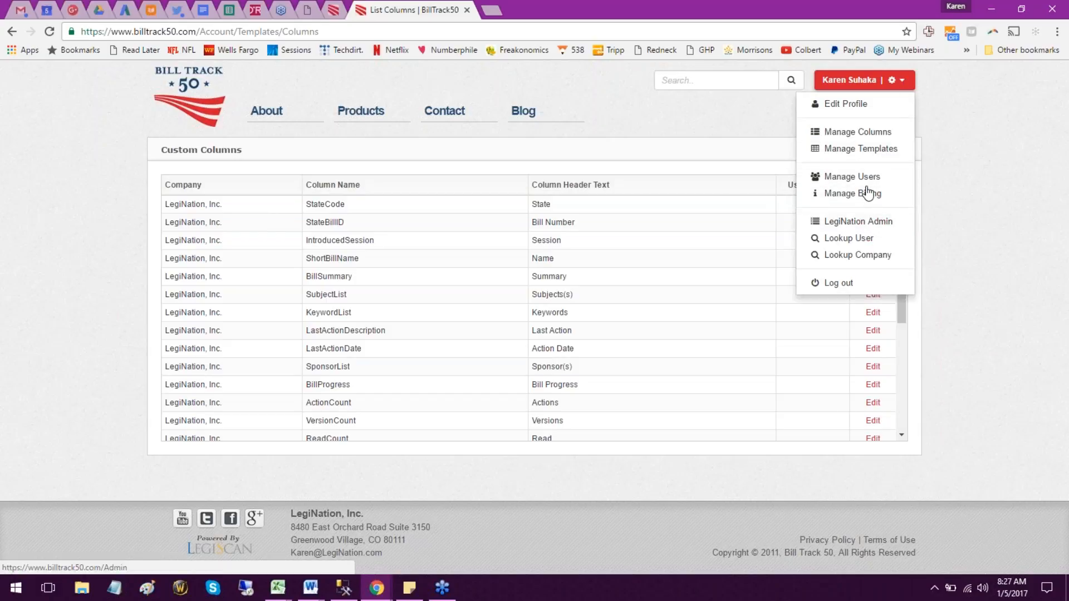
pyautogui.click(857, 149)
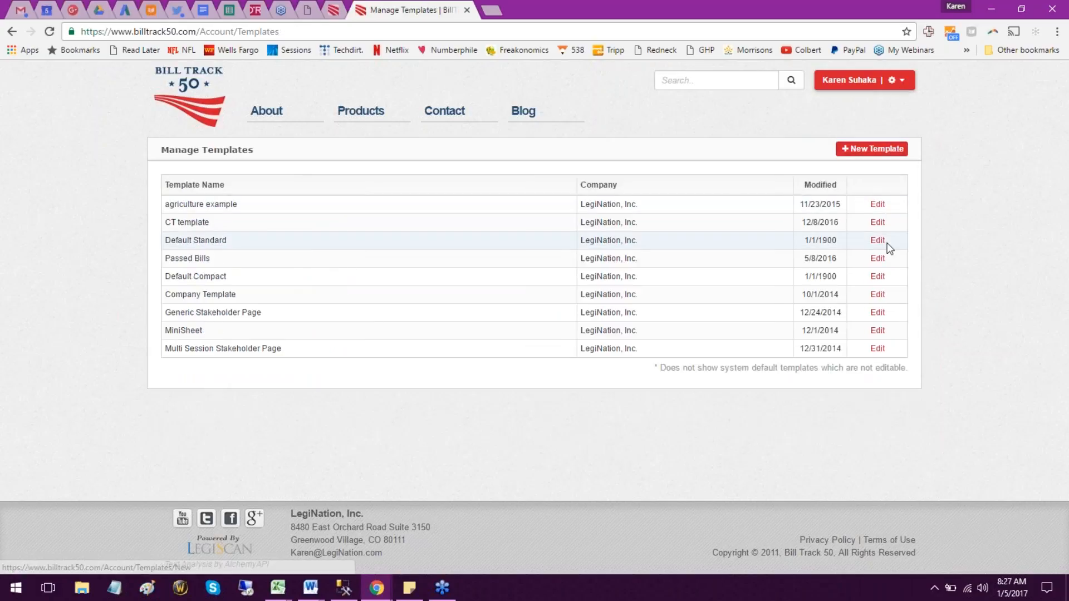
pyautogui.click(878, 312)
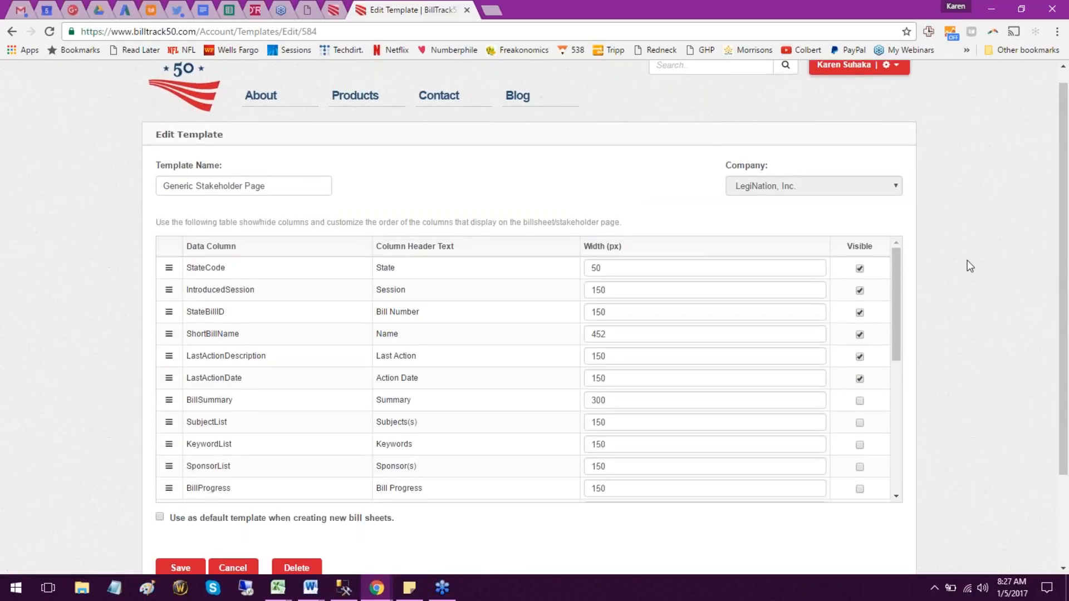
pyautogui.scroll(-1, 967, 260)
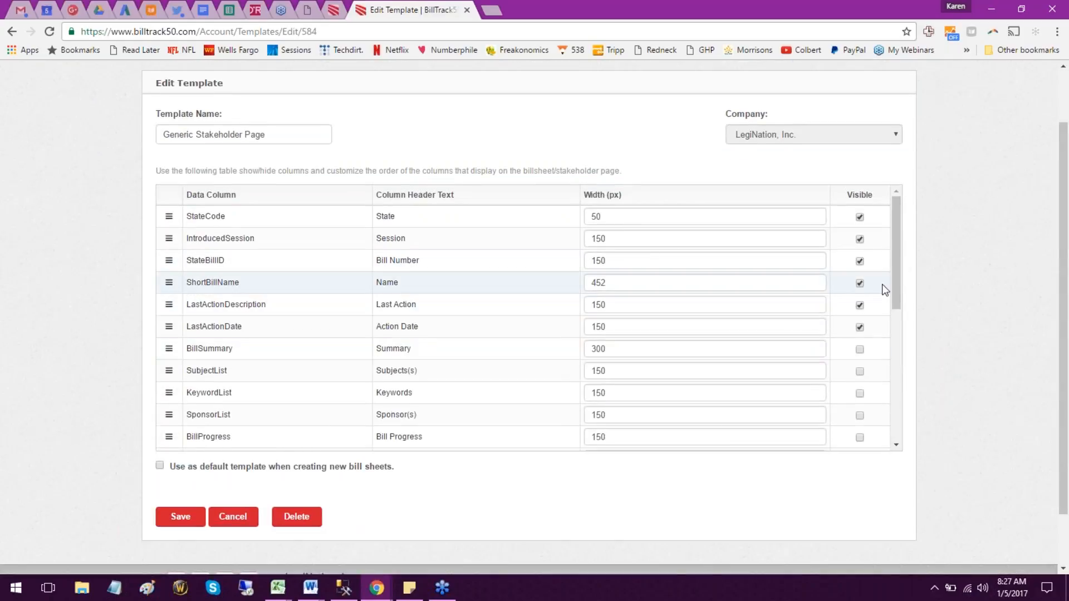
pyautogui.moveTo(897, 272); pyautogui.dragTo(893, 415)
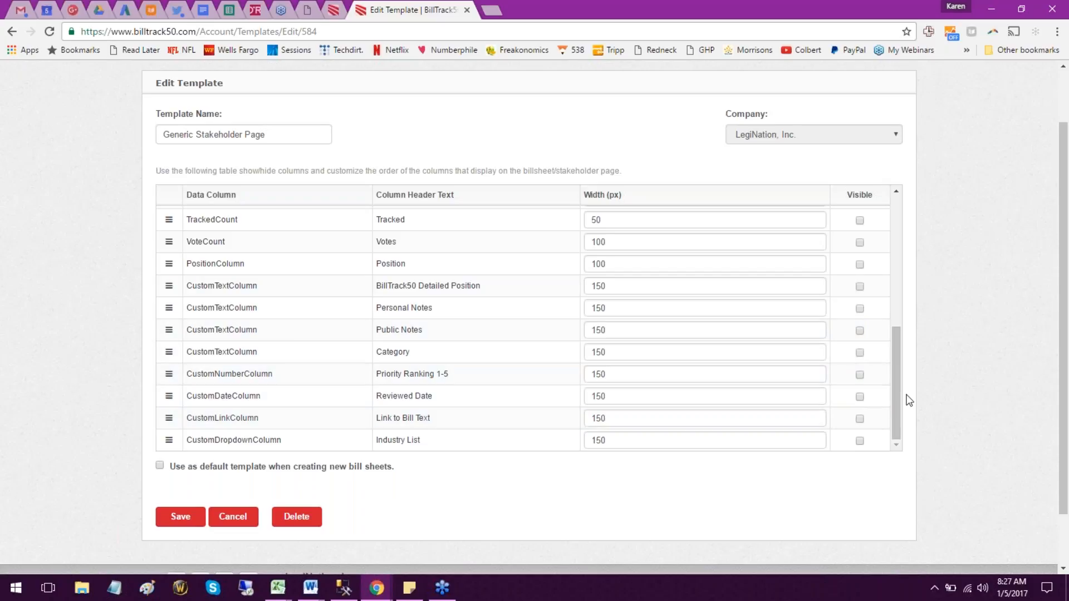
pyautogui.moveTo(897, 383); pyautogui.dragTo(912, 295)
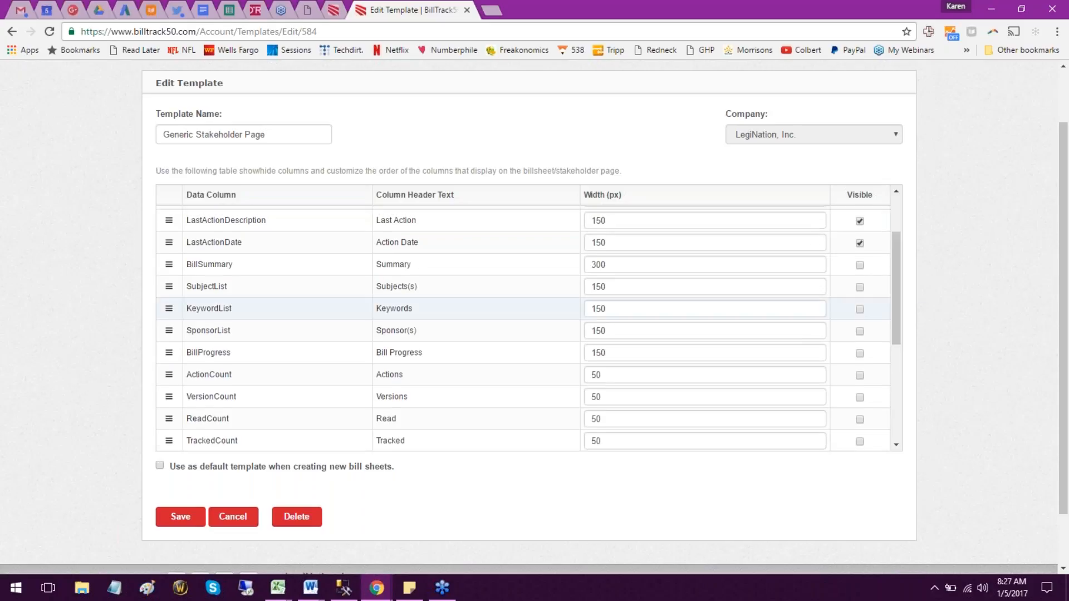
# Move the Bill Progress column above Sponsor(s) in the Generic Stakeholder Page template's column order.
pyautogui.moveTo(170, 350)
pyautogui.mouseDown()
pyautogui.moveTo(168, 270)
pyautogui.moveTo(168, 331)
pyautogui.mouseUp()
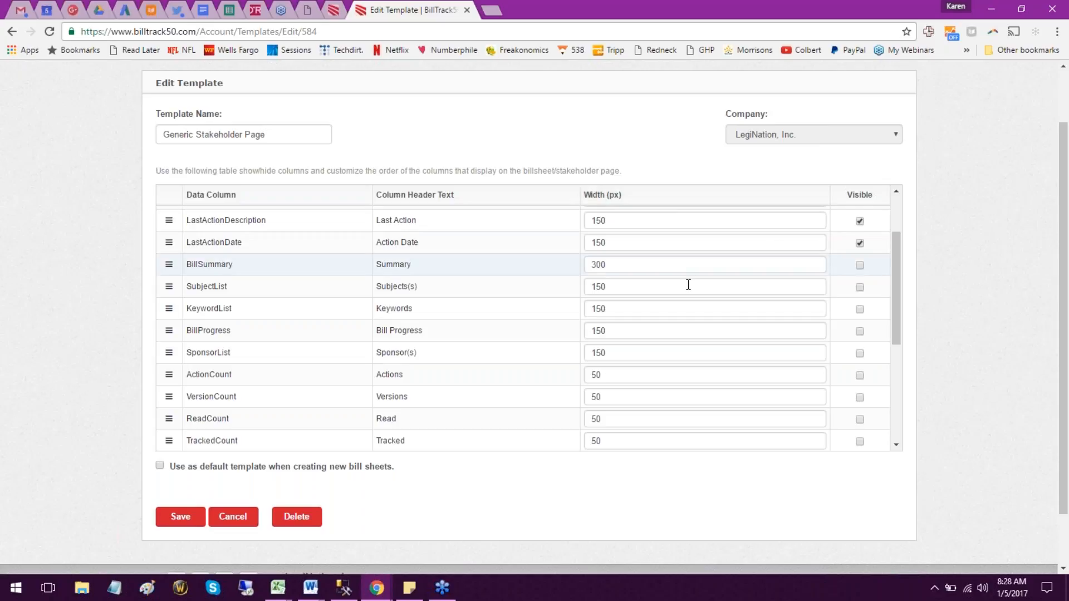
pyautogui.scroll(3, 897, 276)
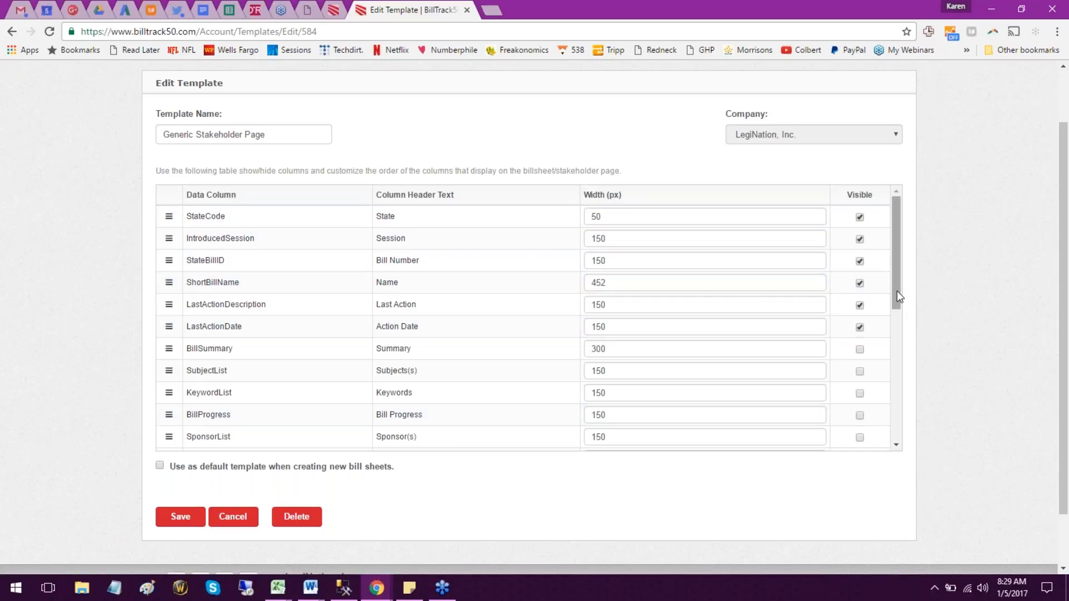
pyautogui.moveTo(897, 292); pyautogui.dragTo(898, 326)
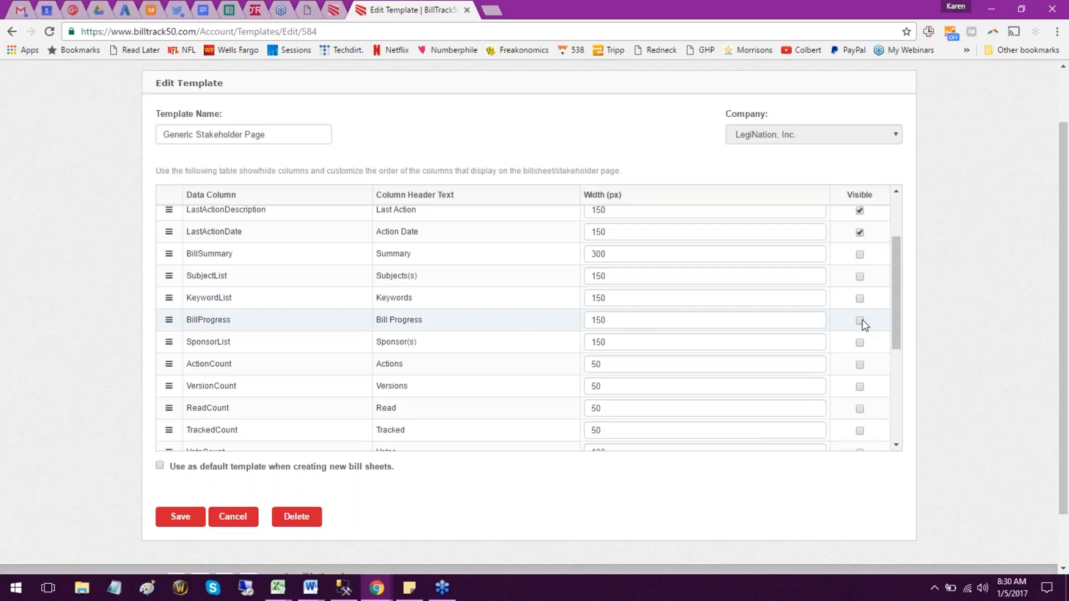
pyautogui.scroll(3, 732, 362)
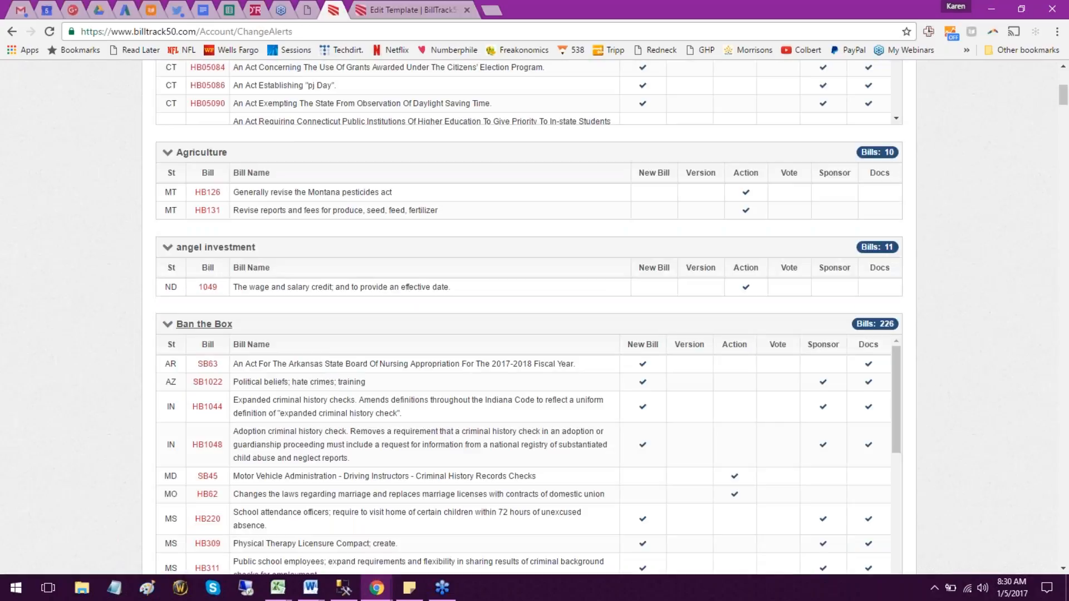
# Open the Ban the Box bill sheet from the change alerts and check which grid template it uses in its management settings.
pyautogui.click(204, 324)
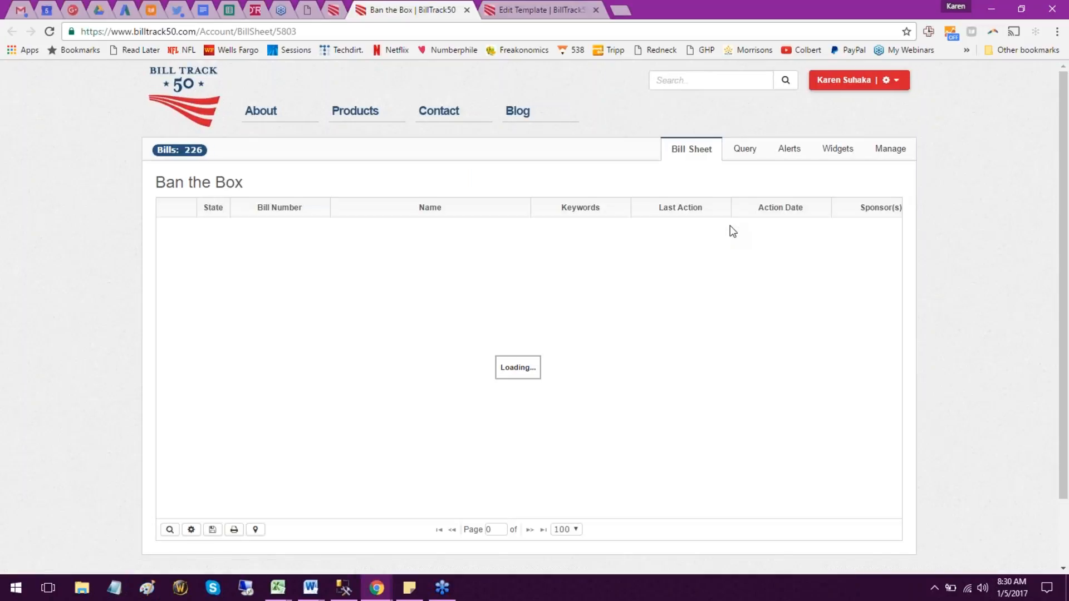
pyautogui.moveTo(505, 510)
pyautogui.mouseDown()
pyautogui.moveTo(766, 522)
pyautogui.moveTo(493, 512)
pyautogui.mouseUp()
pyautogui.moveTo(493, 512); pyautogui.dragTo(476, 512)
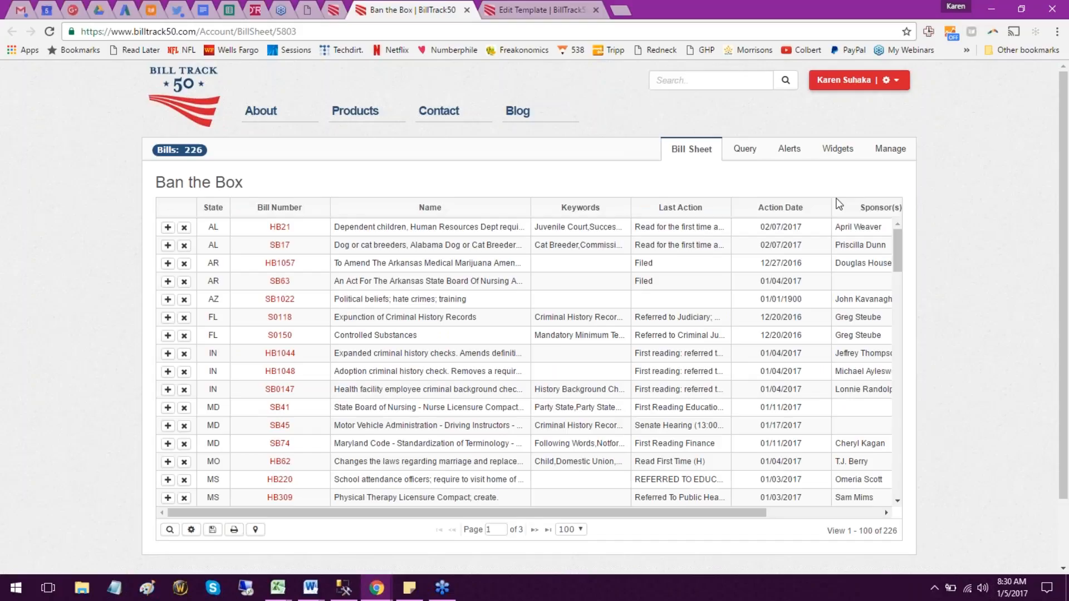
pyautogui.click(903, 83)
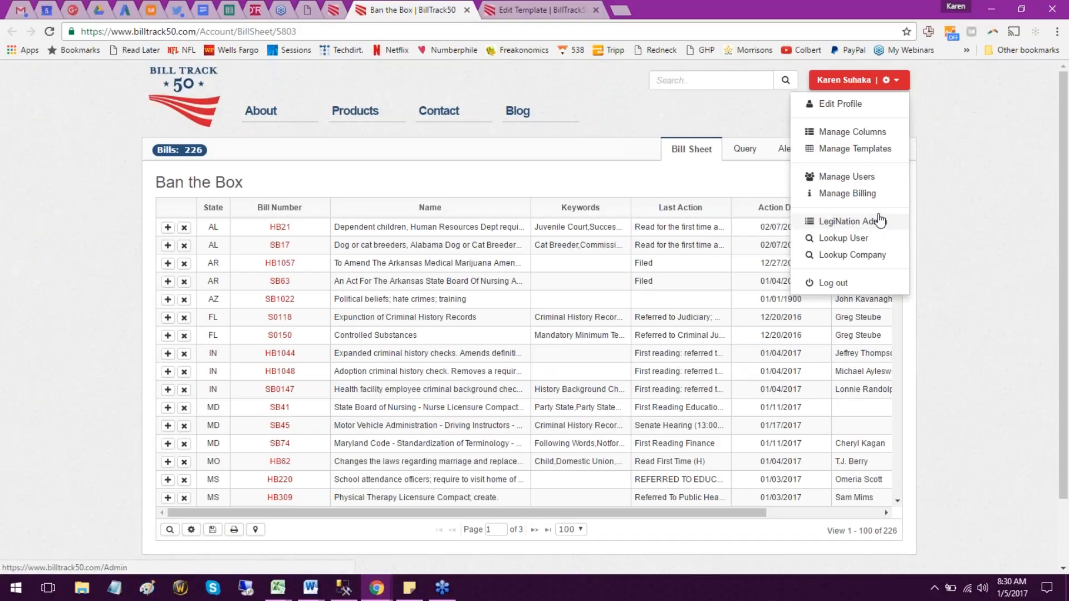
pyautogui.click(890, 150)
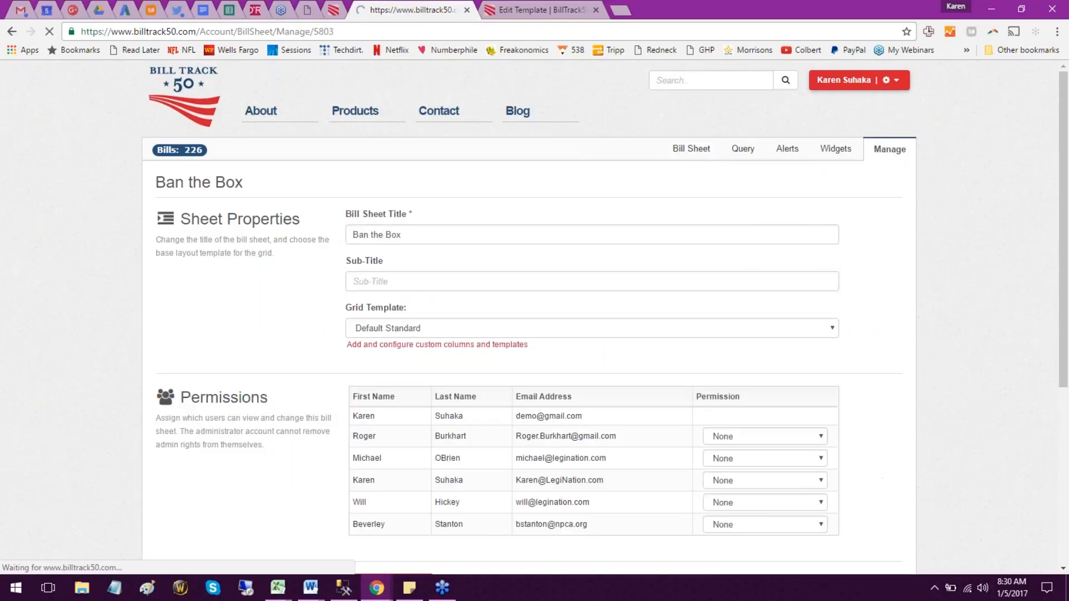
# Make the Bill Progress column visible in the Default Standard template and save the template.
pyautogui.click(895, 79)
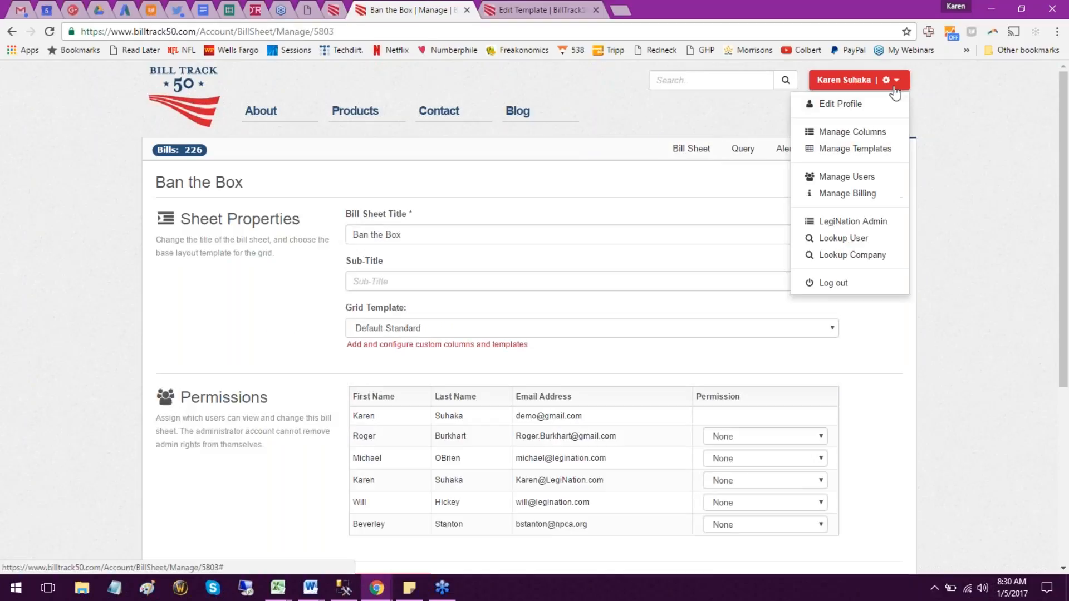
pyautogui.click(852, 150)
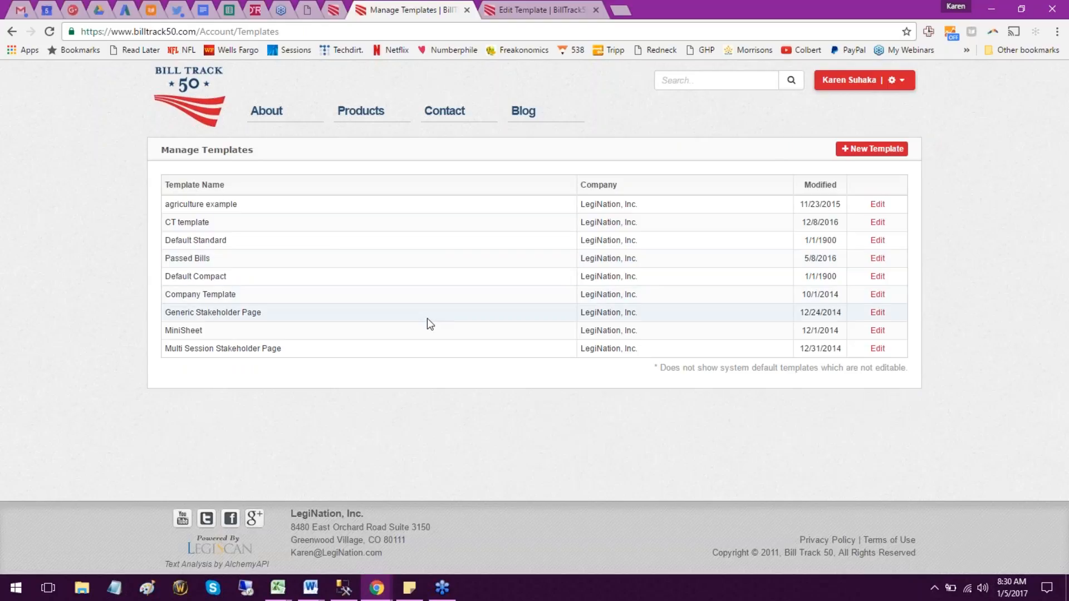
pyautogui.click(877, 240)
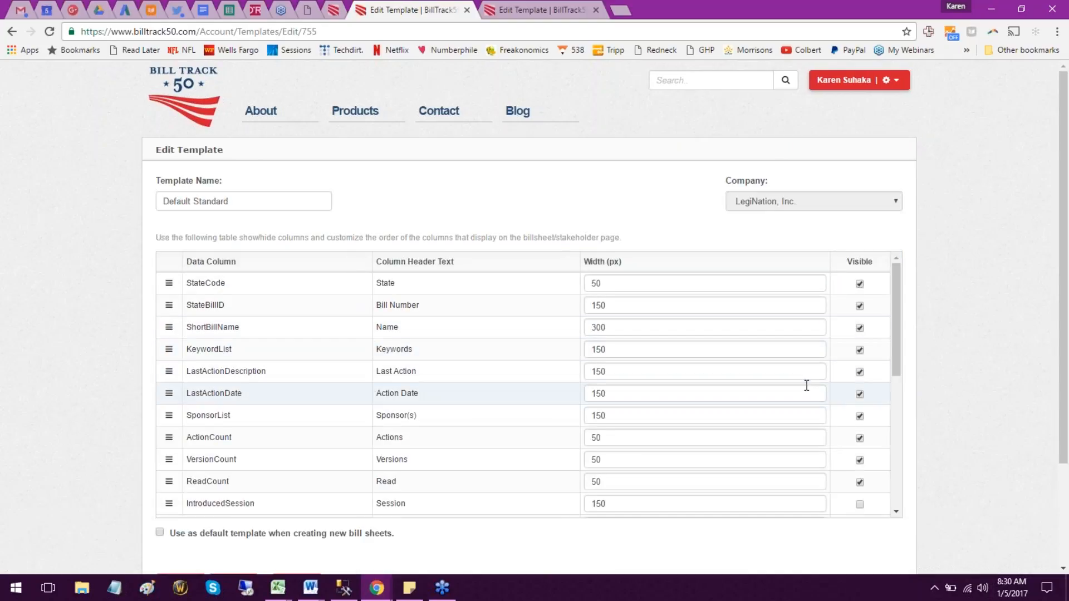
pyautogui.scroll(-3, 799, 391)
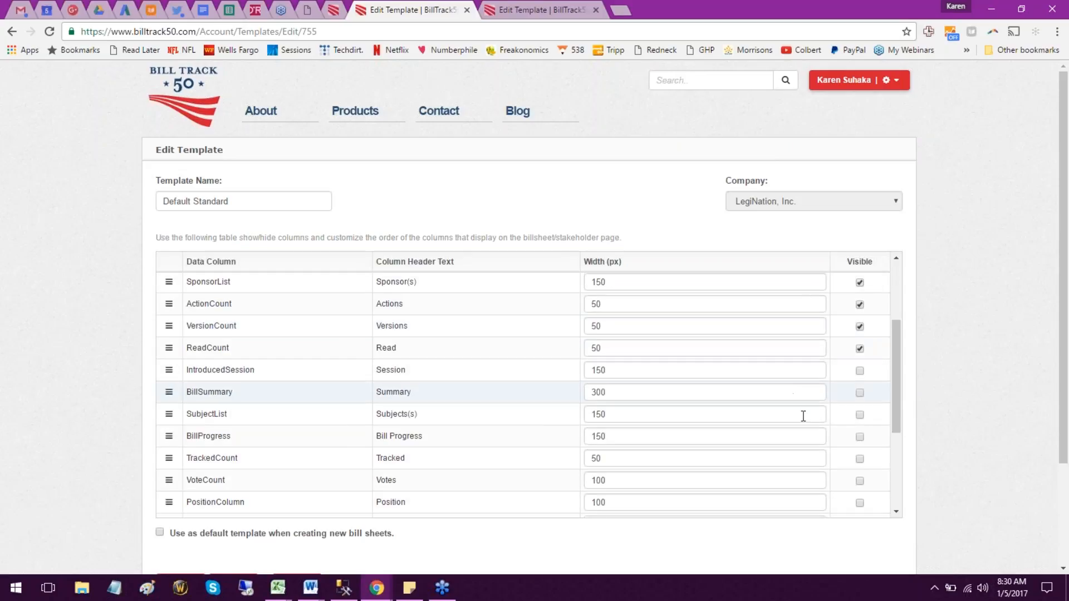
pyautogui.click(863, 439)
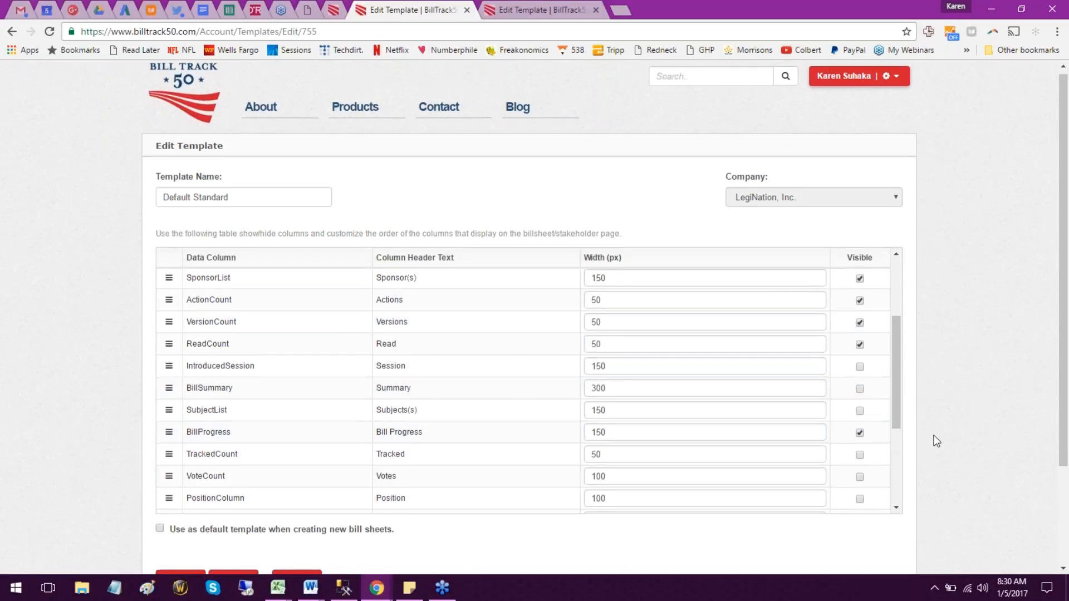
pyautogui.scroll(-2, 937, 442)
pyautogui.click(177, 516)
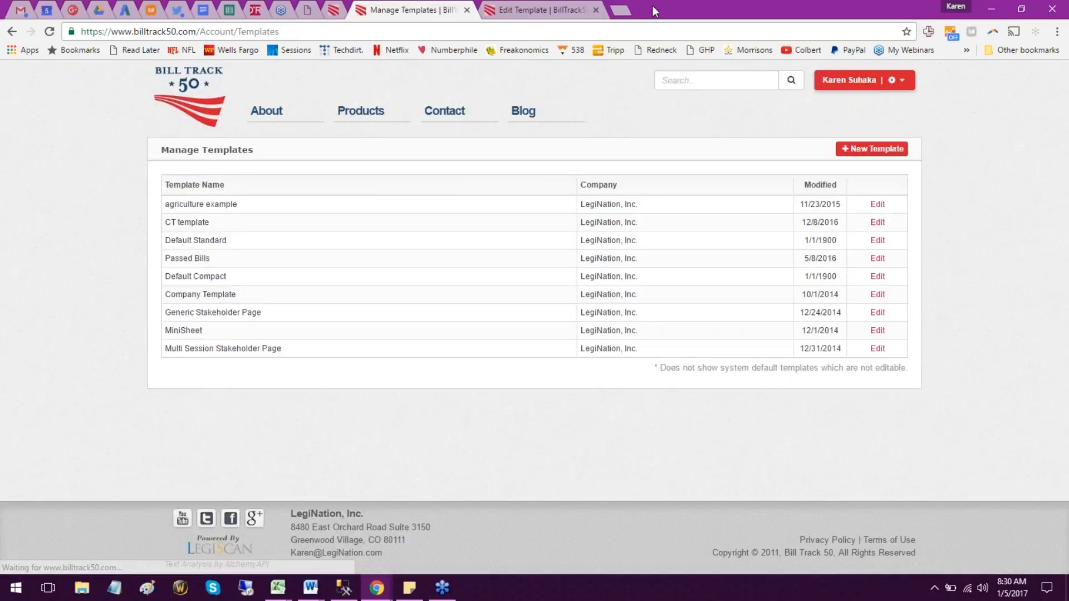
# Open the Ban the Box bill sheet from the change alerts and look at its Bill Progress column.
pyautogui.click(334, 11)
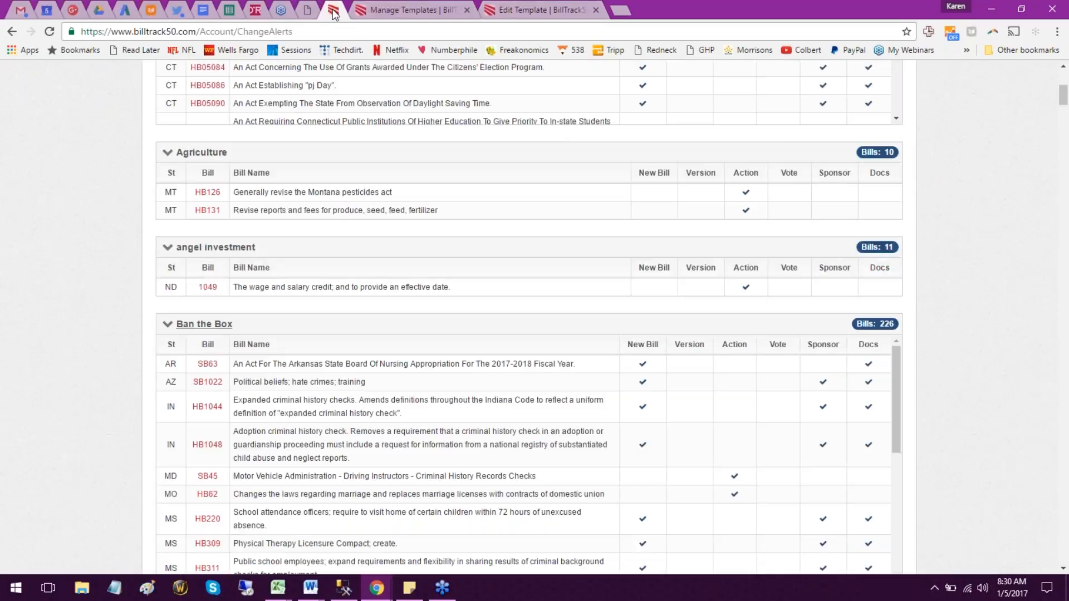
pyautogui.click(204, 324)
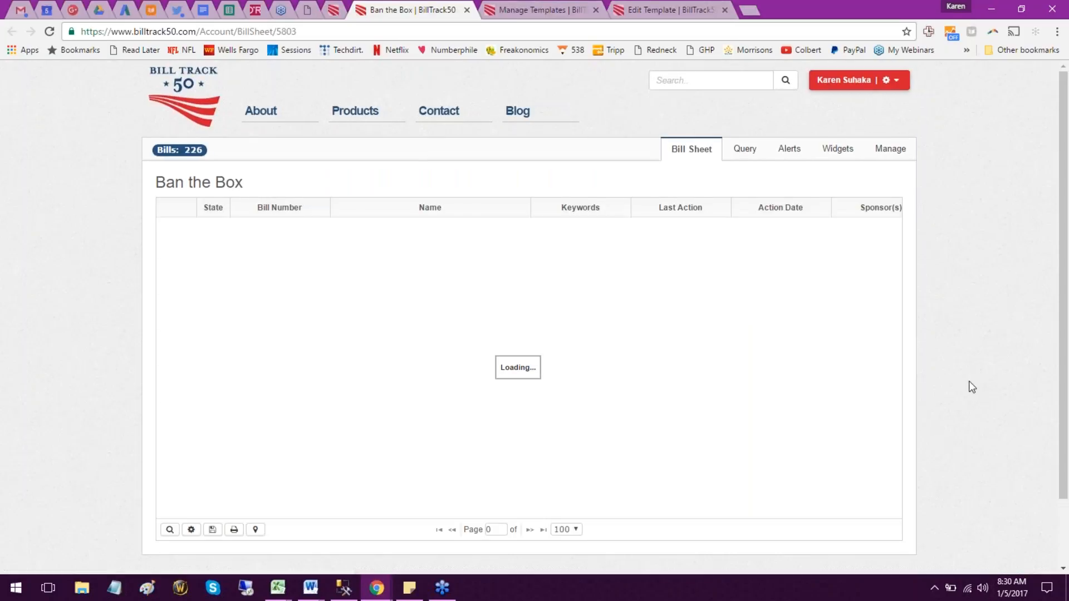
pyautogui.scroll(-2, 968, 386)
pyautogui.moveTo(692, 446); pyautogui.dragTo(854, 444)
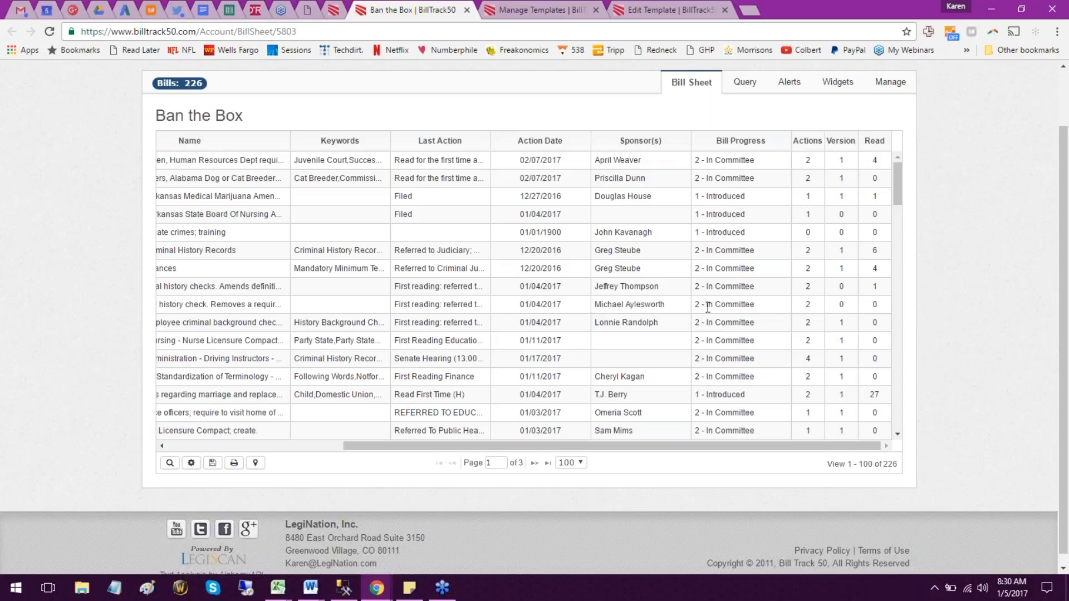
# Sort the Ban the Box bills by Bill Progress in ascending, descending and again ascending order.
pyautogui.click(736, 146)
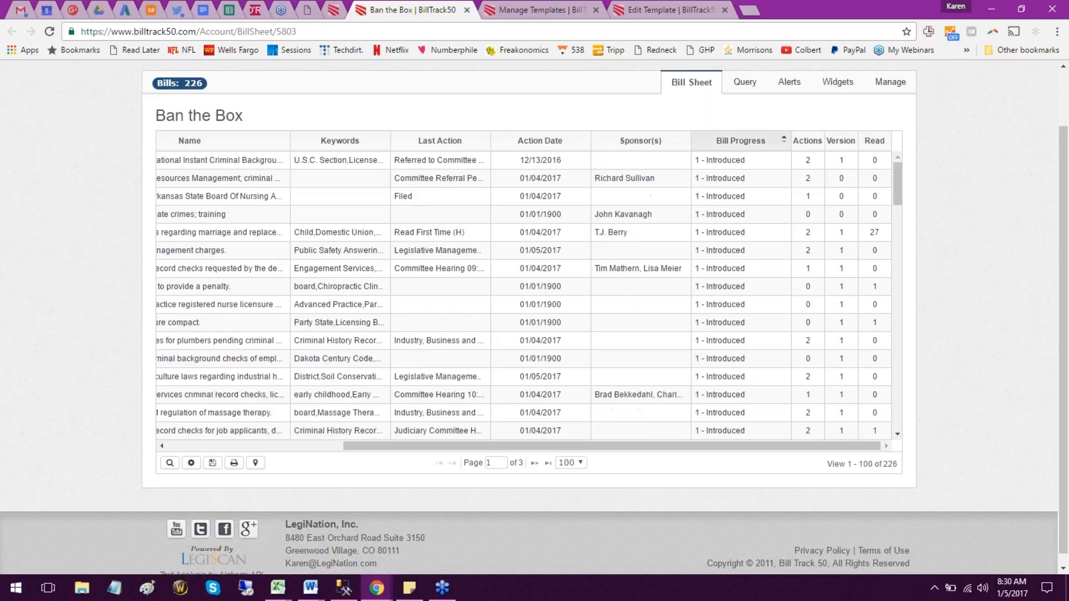
pyautogui.click(736, 148)
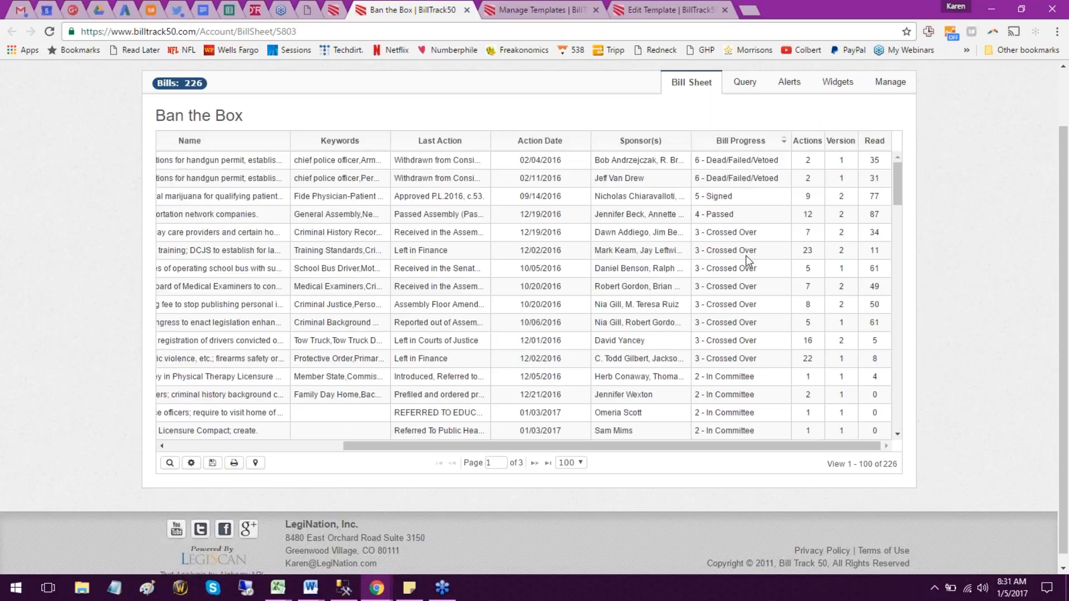
pyautogui.click(740, 145)
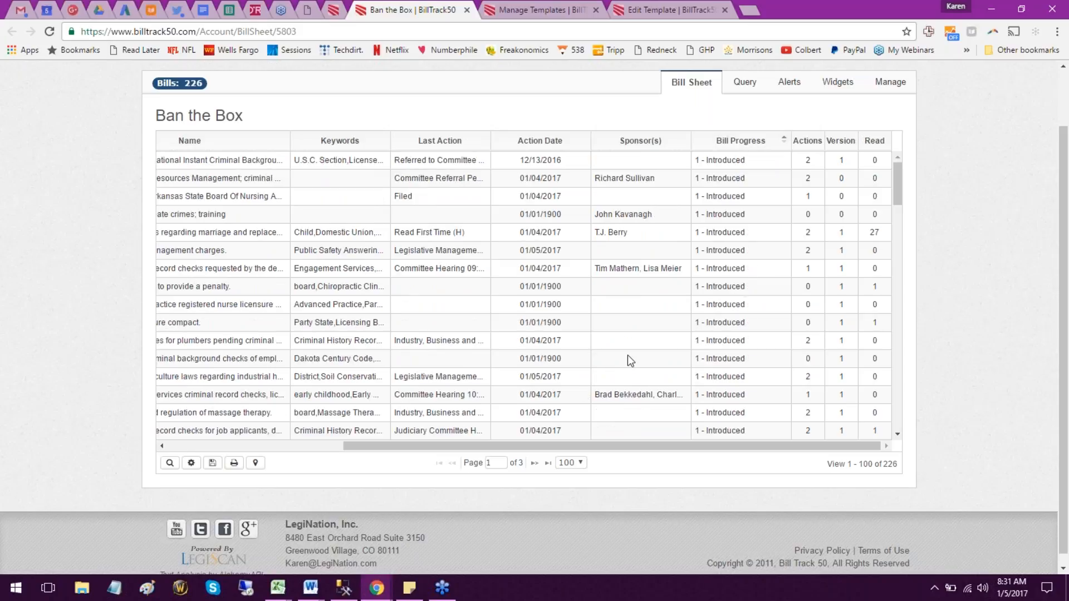
# Filter the Bill Progress column by 3, clear the filter and look through the full bill list.
pyautogui.click(170, 463)
pyautogui.click(724, 163)
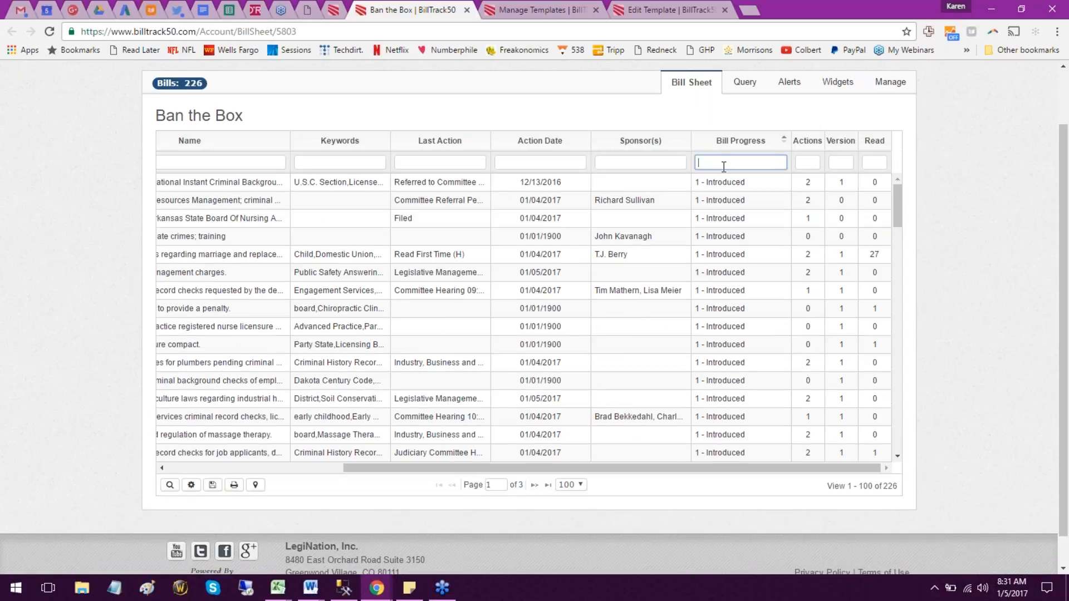
pyautogui.write('3')
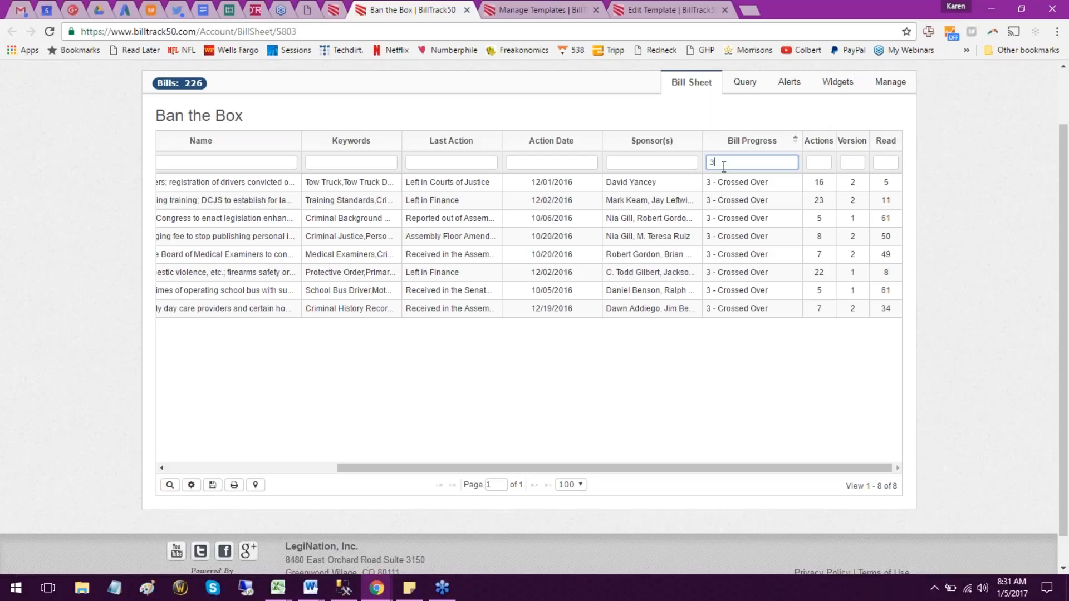
pyautogui.press('BackSpace')
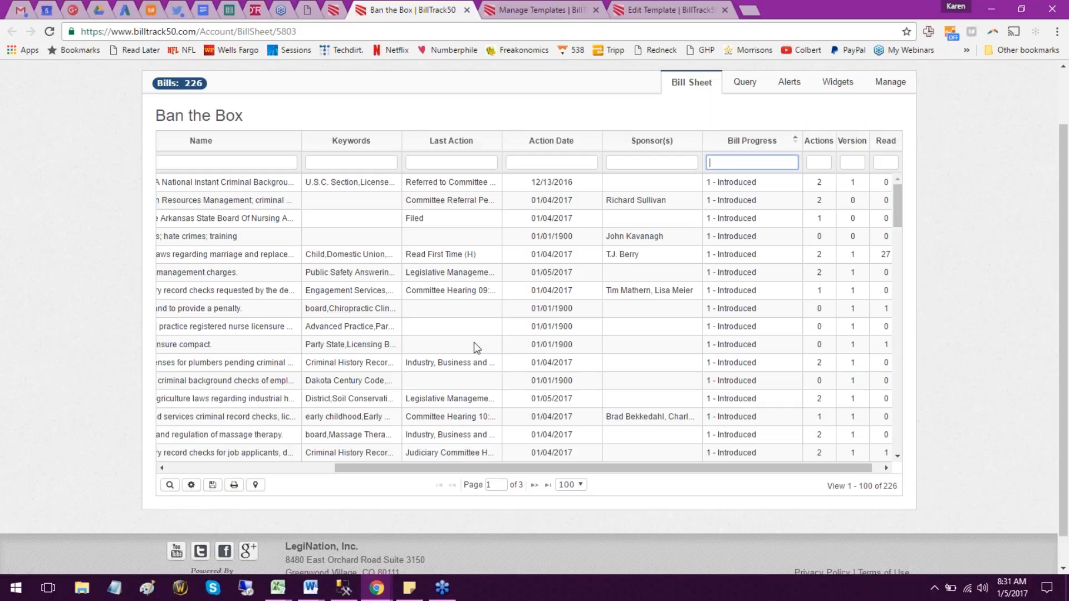
pyautogui.scroll(-1, 446, 309)
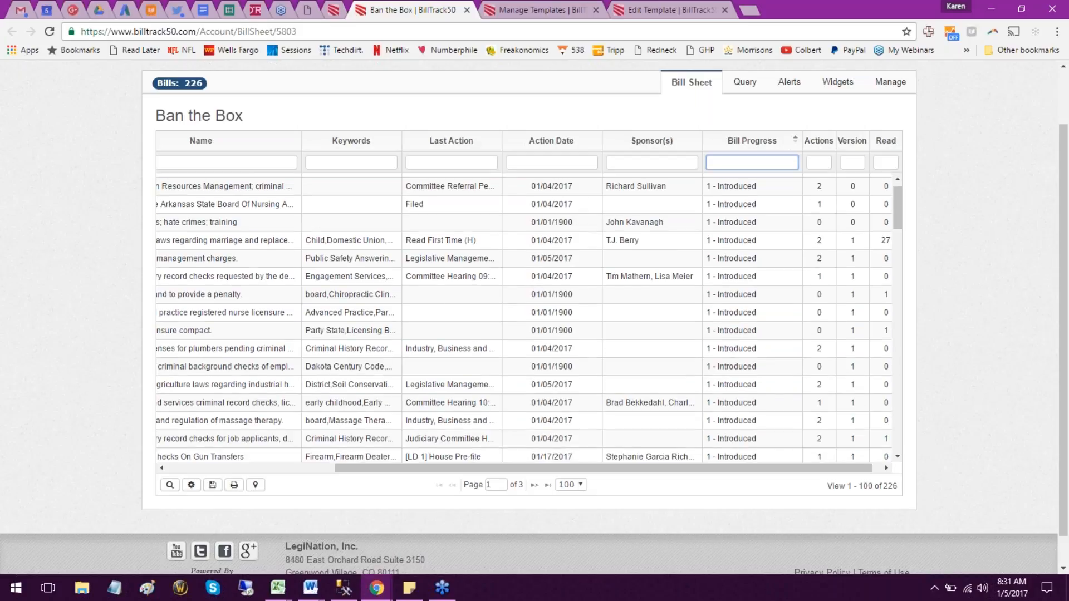
pyautogui.scroll(-5, 444, 298)
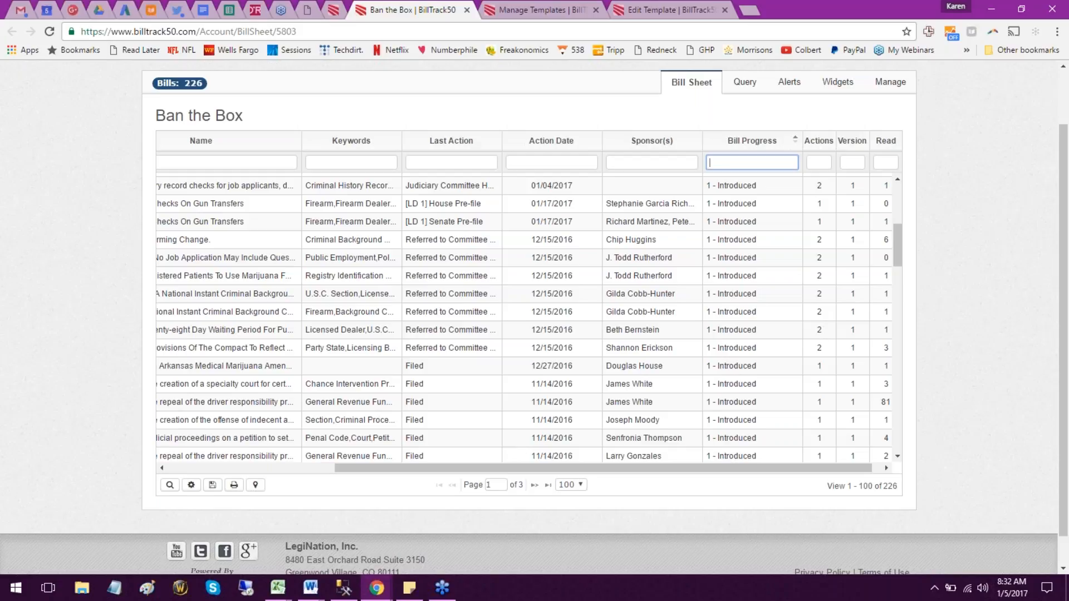
# Open the Ban the Box widget settings and set the Position Indicator to Yes.
pyautogui.hotkey('alt', 'Tab')
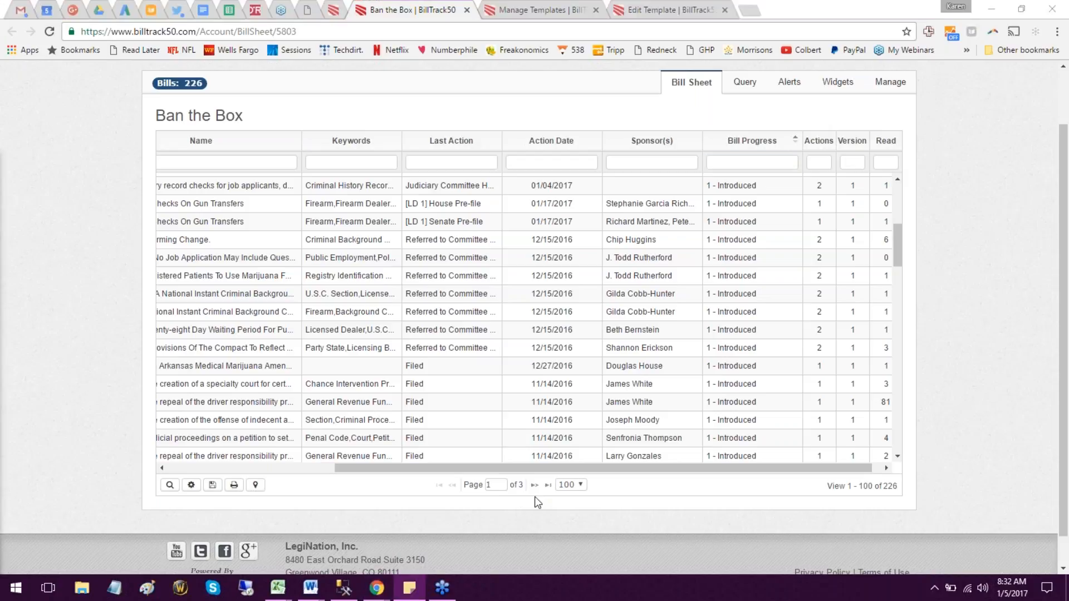
pyautogui.scroll(1, 941, 253)
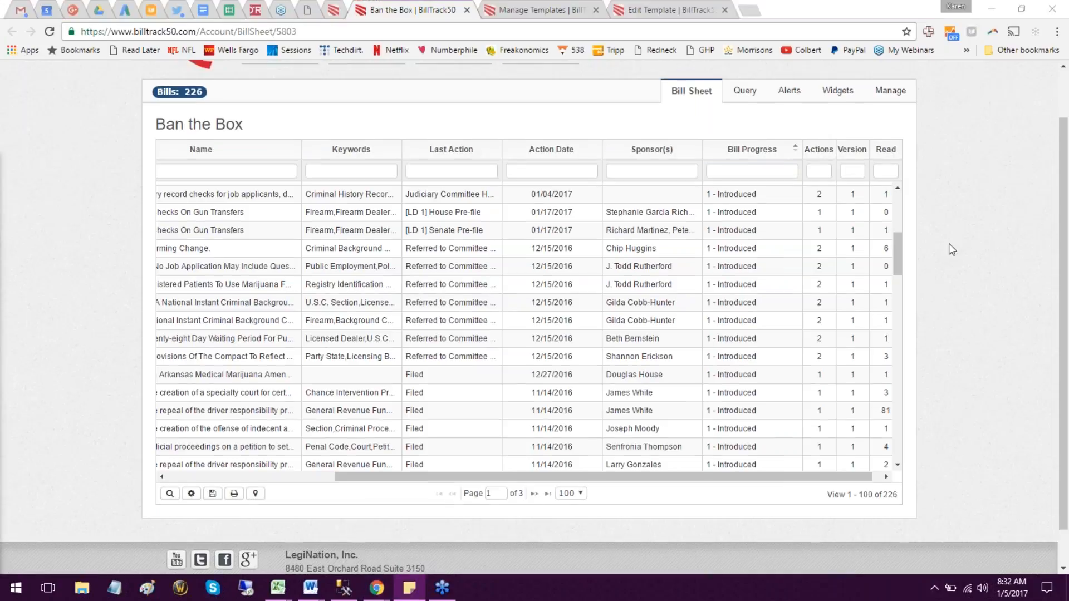
pyautogui.scroll(2, 949, 245)
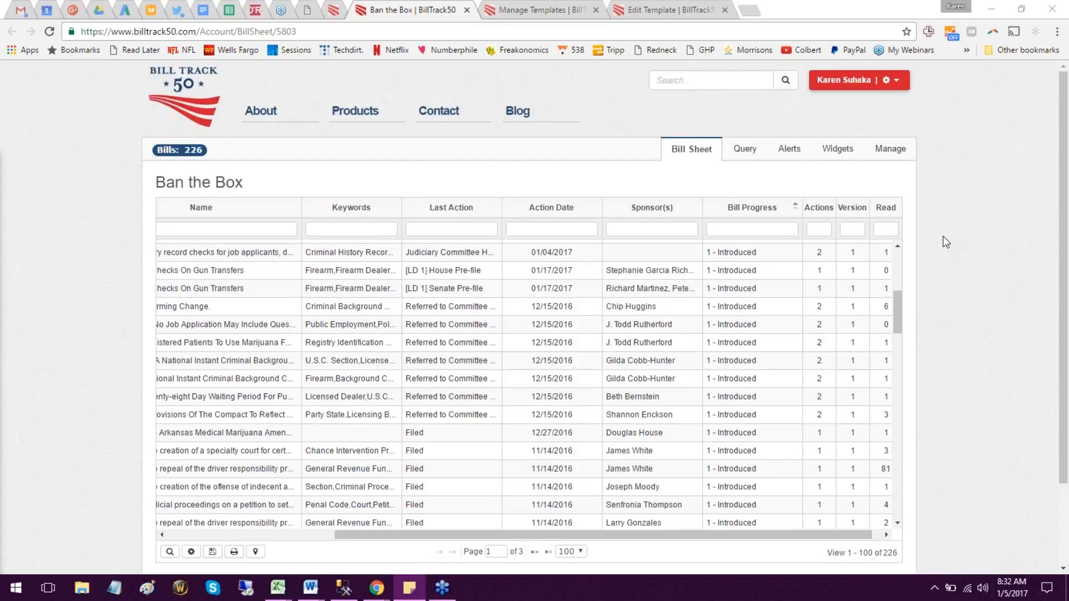
pyautogui.click(837, 149)
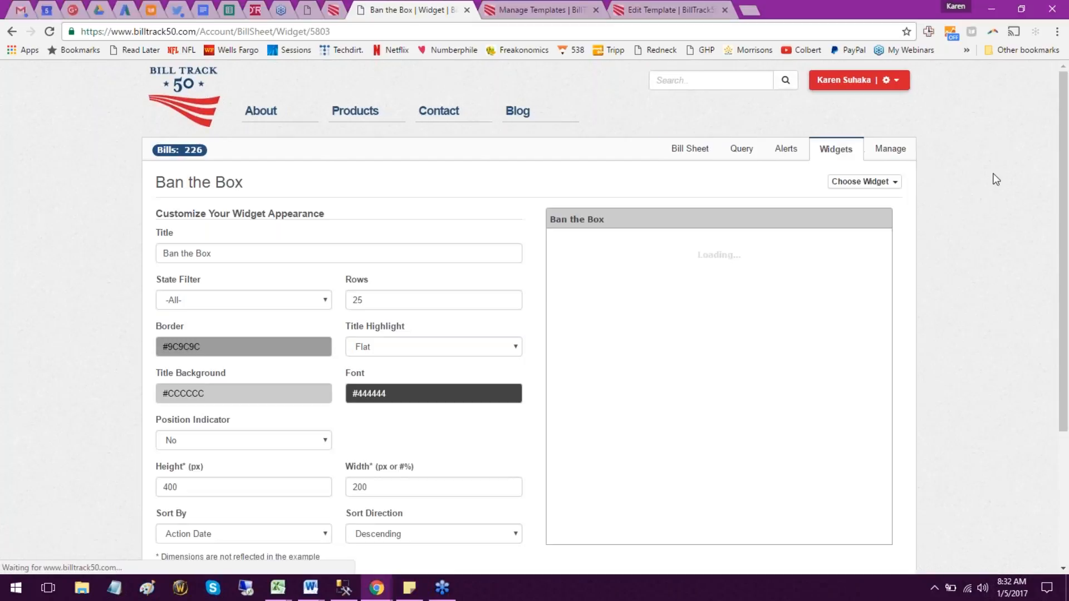
pyautogui.moveTo(1064, 192); pyautogui.dragTo(1063, 217)
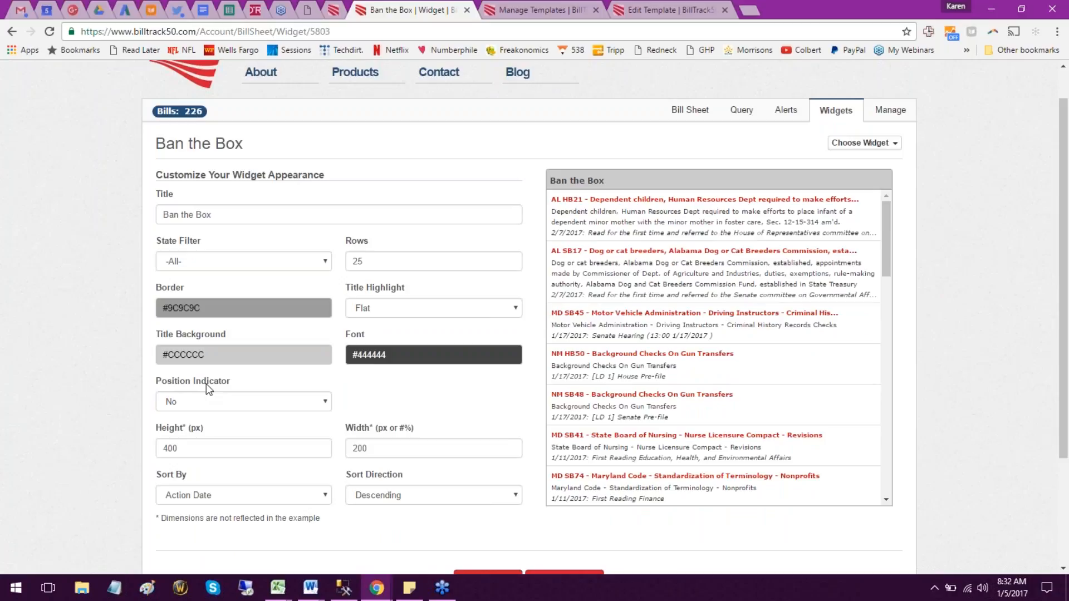
pyautogui.click(203, 402)
pyautogui.click(203, 430)
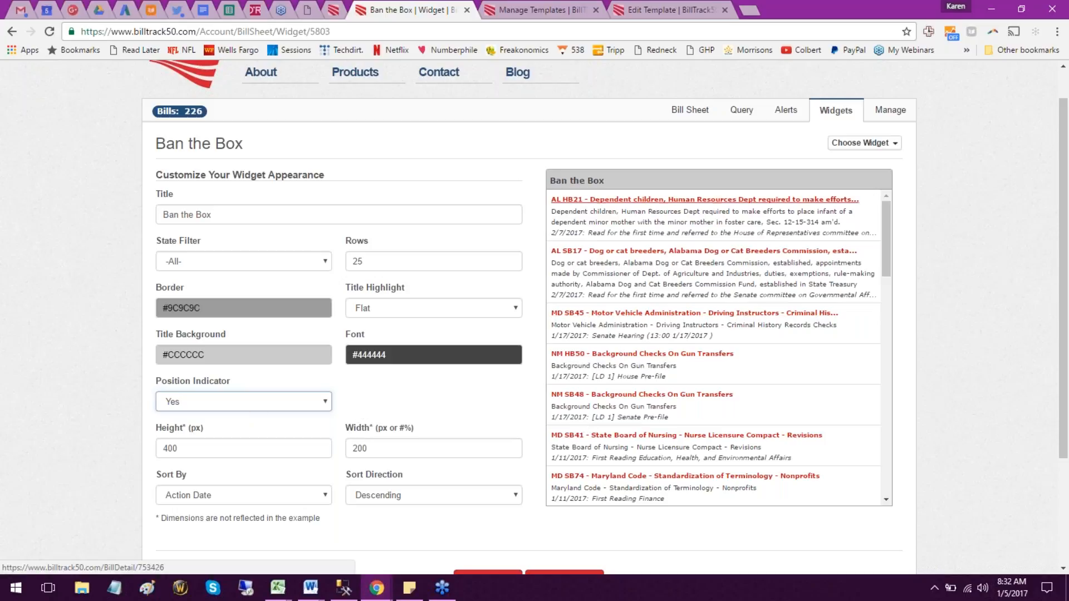
# Make the Position column visible in the Default Standard template and save the template.
pyautogui.click(684, 110)
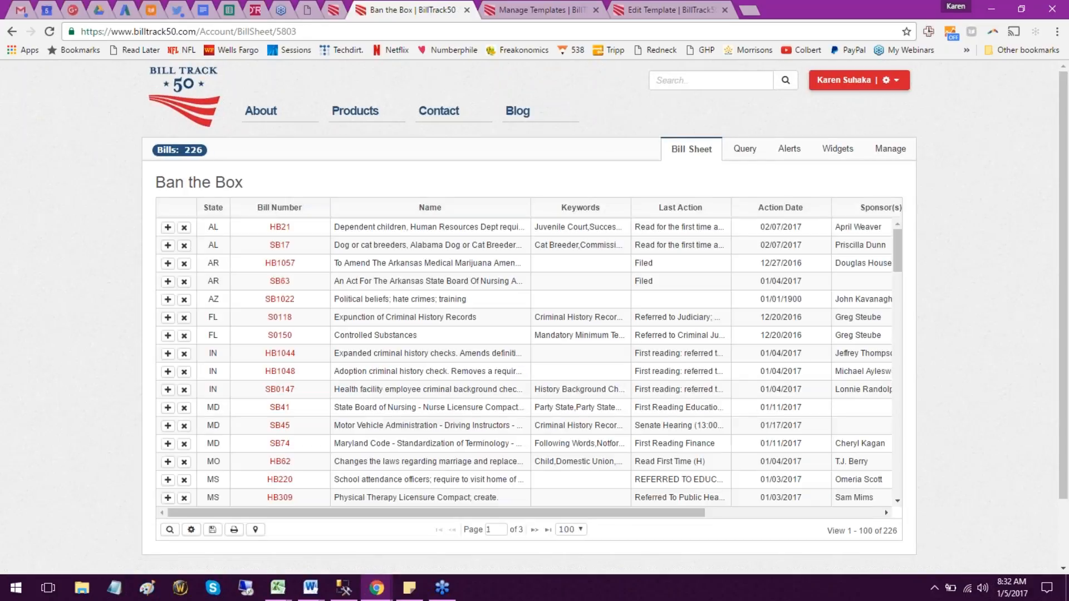
pyautogui.click(890, 80)
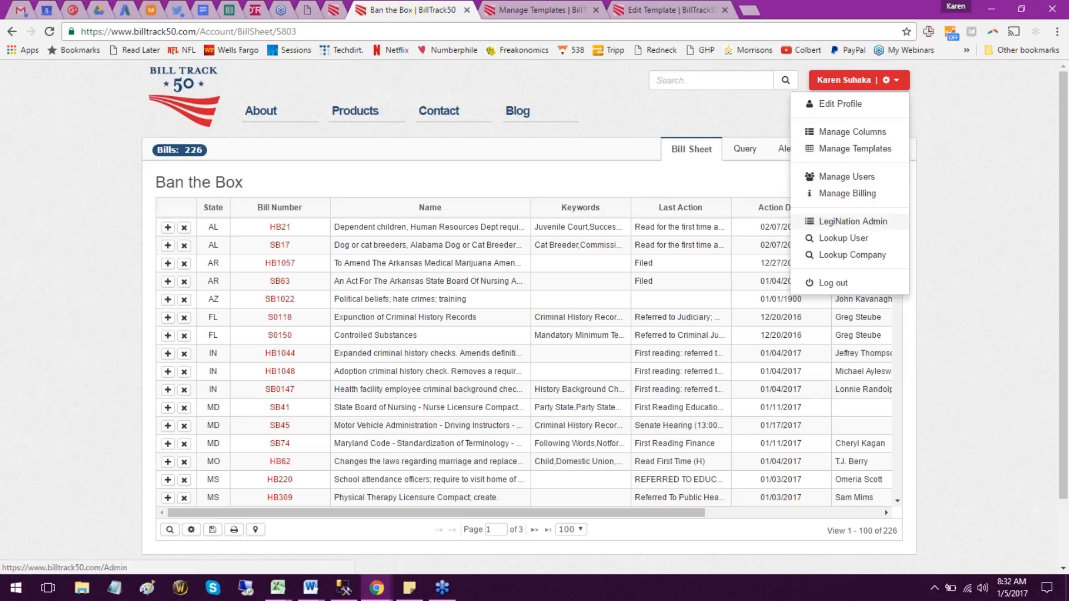
pyautogui.click(854, 149)
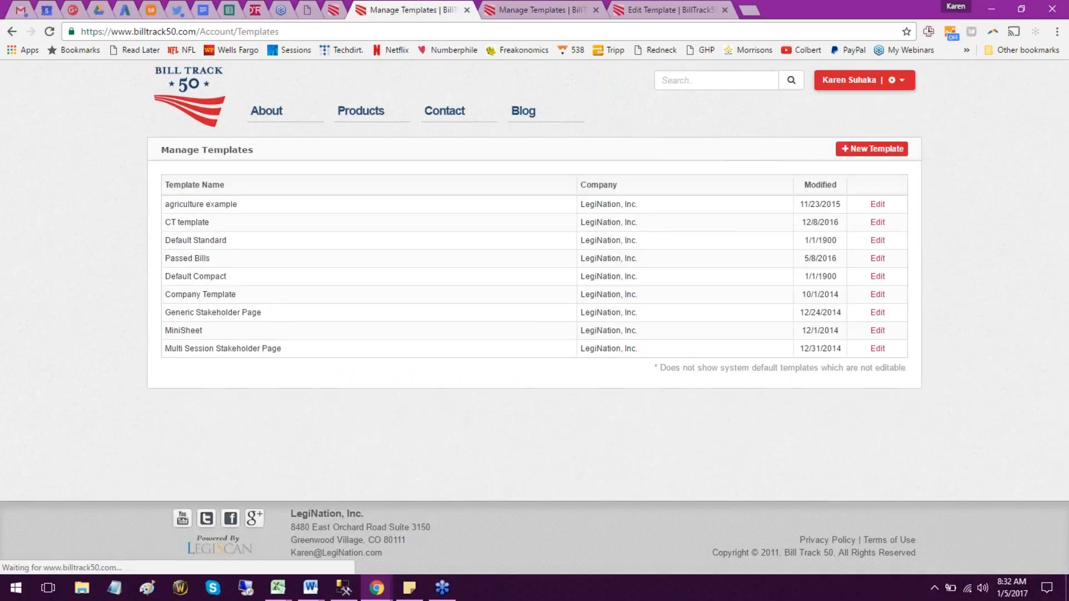
pyautogui.click(879, 239)
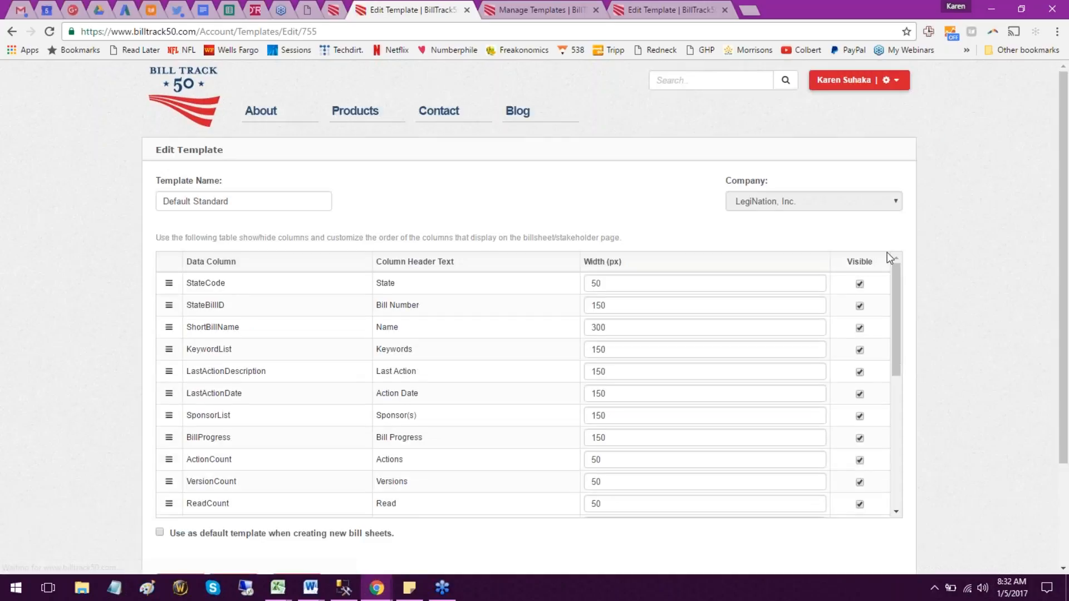
pyautogui.moveTo(893, 304); pyautogui.dragTo(903, 365)
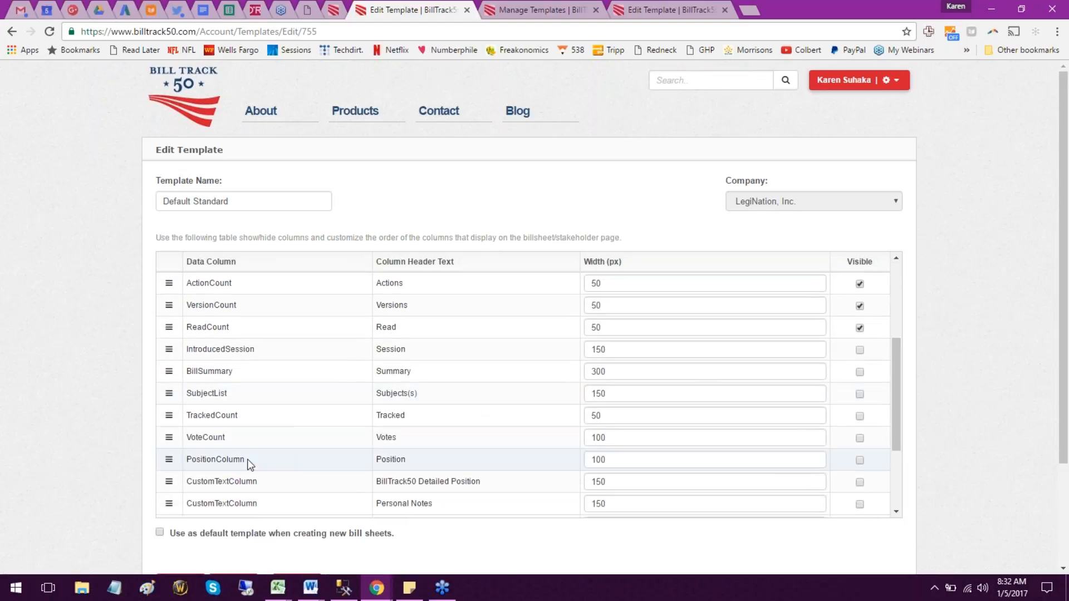
pyautogui.click(860, 460)
pyautogui.scroll(-2, 931, 392)
pyautogui.click(176, 516)
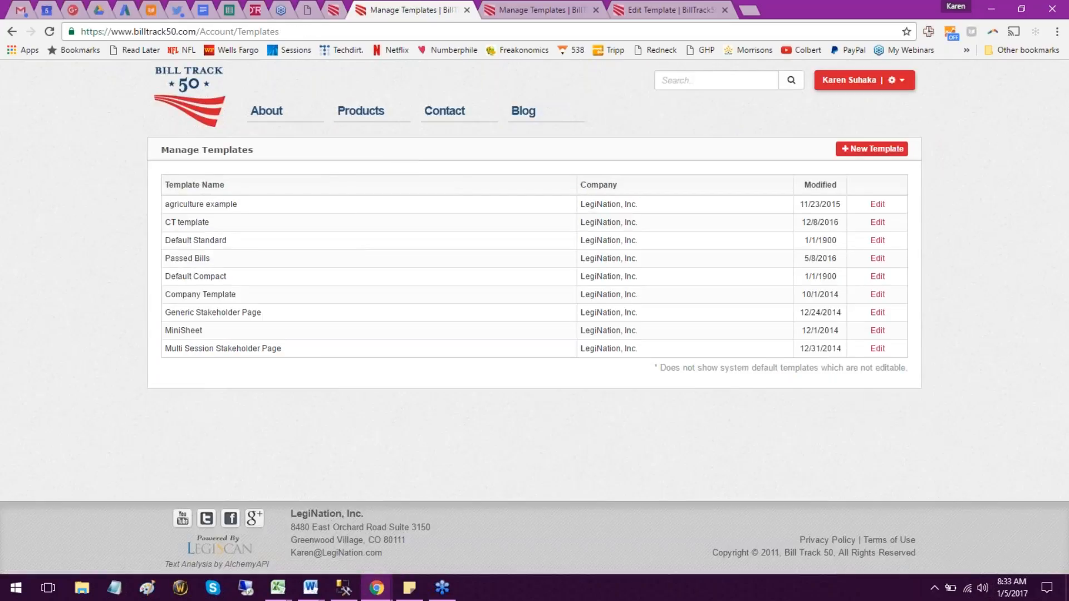
# Reopen the Ban the Box bill sheet from the change alerts and bring its Position column into view.
pyautogui.click(333, 9)
pyautogui.middleClick(470, 15)
pyautogui.click(204, 324)
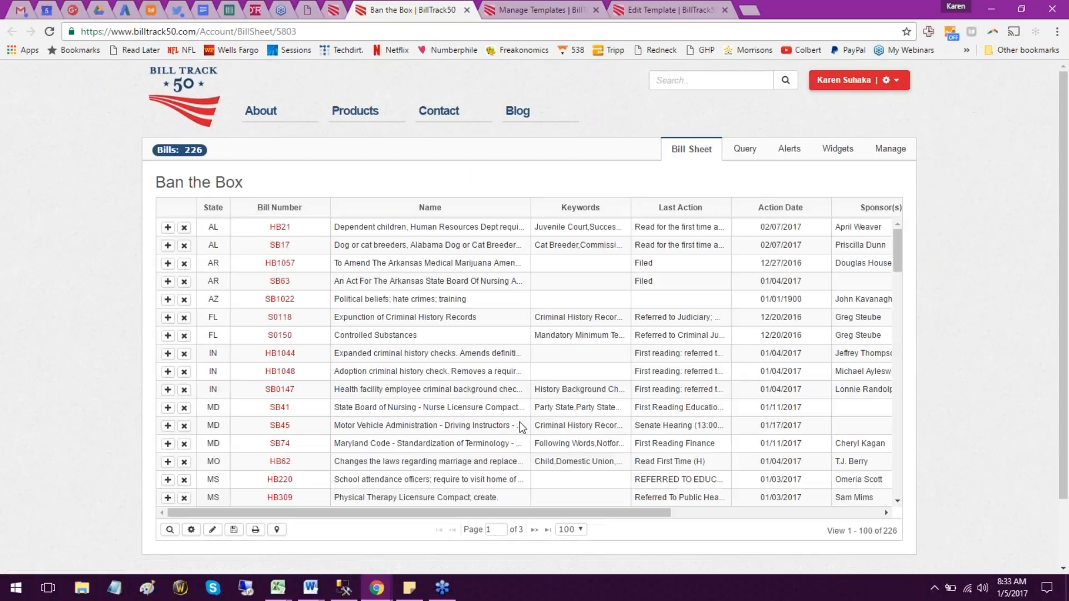
pyautogui.moveTo(544, 512); pyautogui.dragTo(773, 507)
# Set the position of Alabama bill HB21 to Strong Support and save it.
pyautogui.click(853, 226)
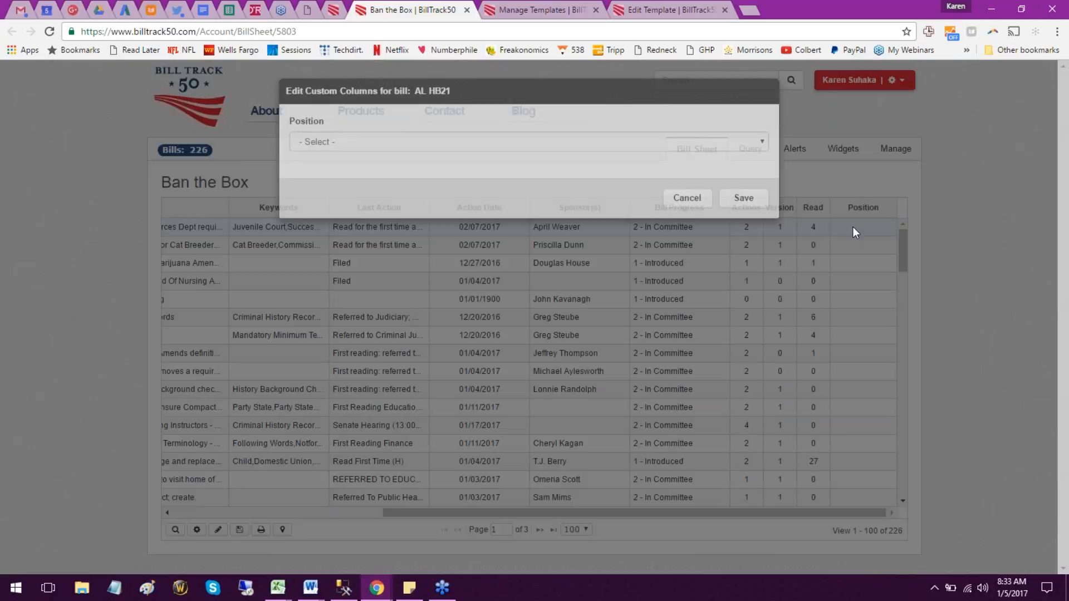
pyautogui.click(524, 156)
pyautogui.click(507, 192)
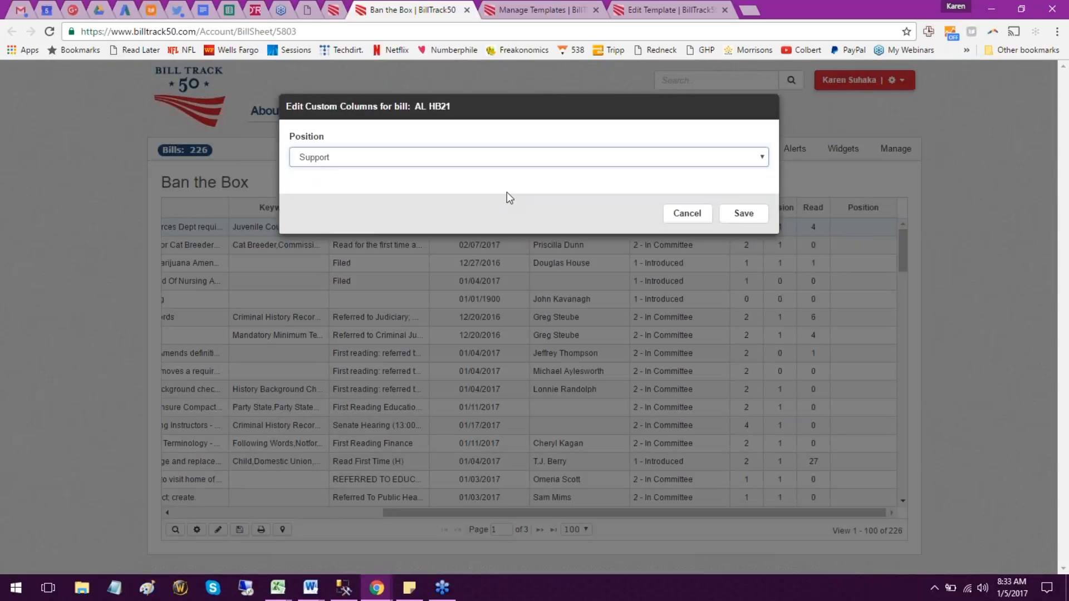
pyautogui.click(594, 158)
pyautogui.click(582, 184)
pyautogui.click(744, 215)
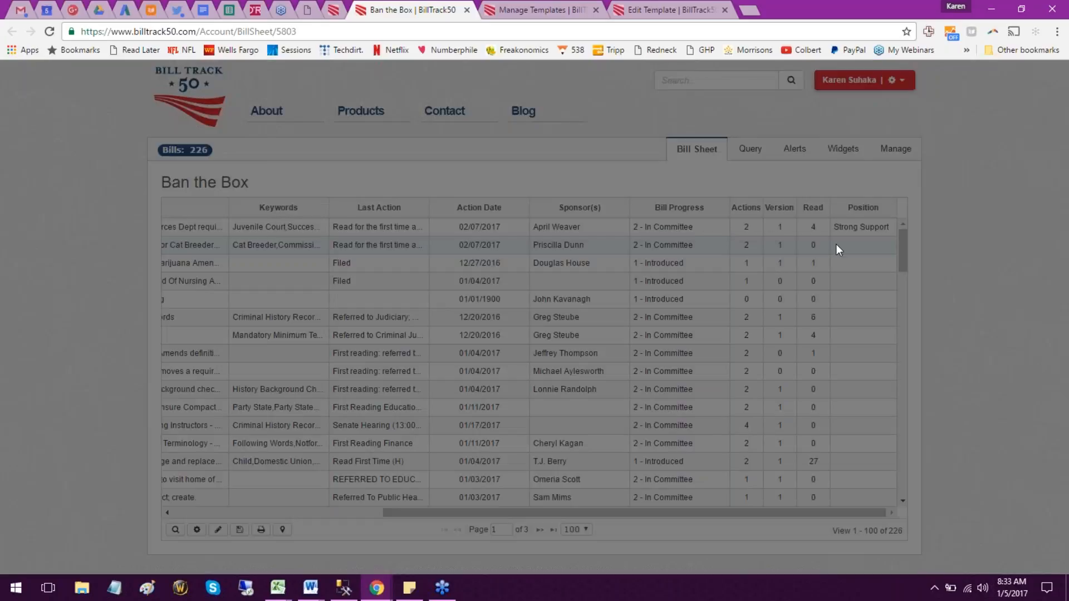
# Set the position of Alabama bill SB17 to Strong Oppose and save it.
pyautogui.click(836, 245)
pyautogui.click(410, 158)
pyautogui.click(379, 233)
pyautogui.click(736, 217)
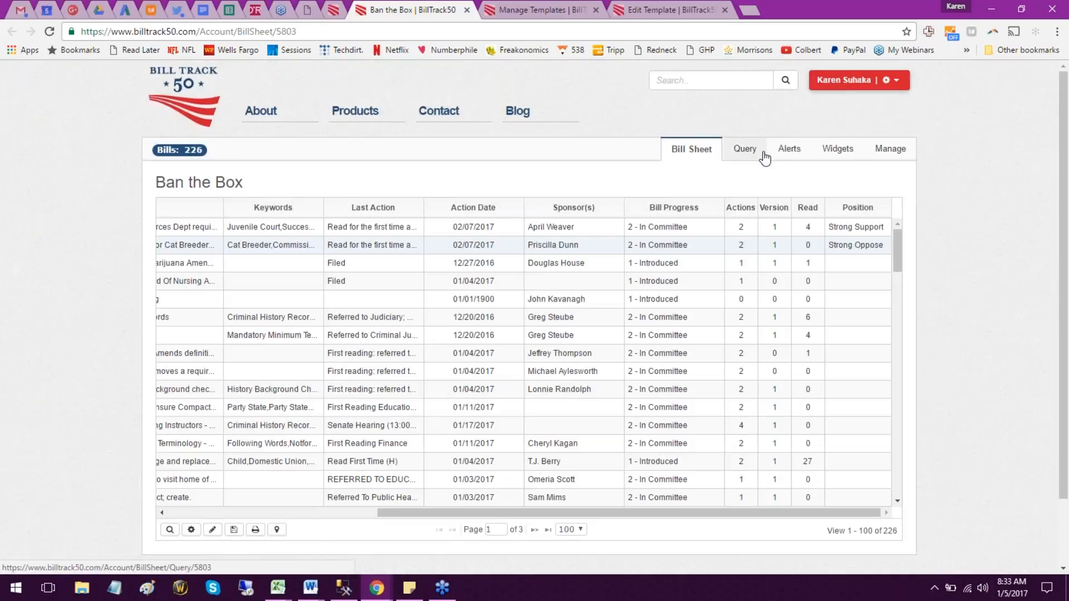
# Turn on the Position Indicator in the Ban the Box widget and test the settings in the preview.
pyautogui.click(295, 441)
pyautogui.click(287, 468)
pyautogui.scroll(-1, 861, 383)
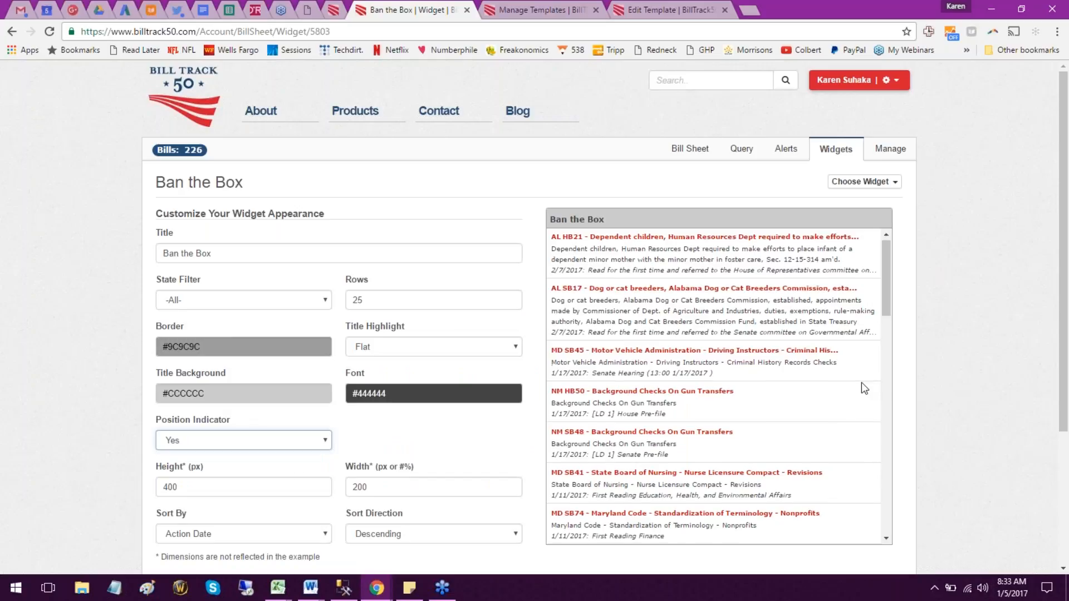
pyautogui.scroll(-2, 947, 359)
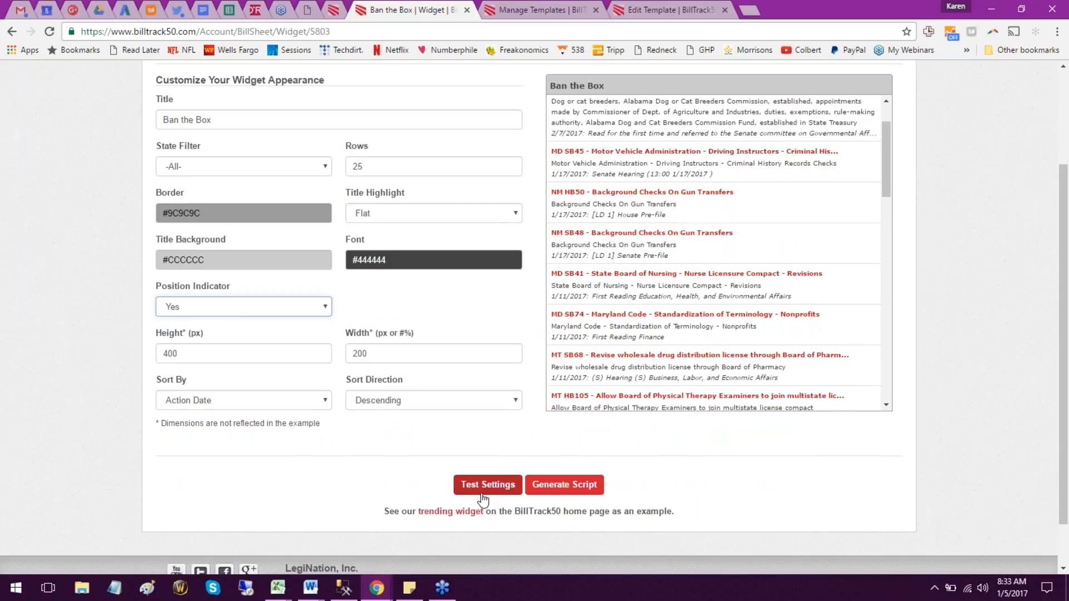
pyautogui.click(483, 493)
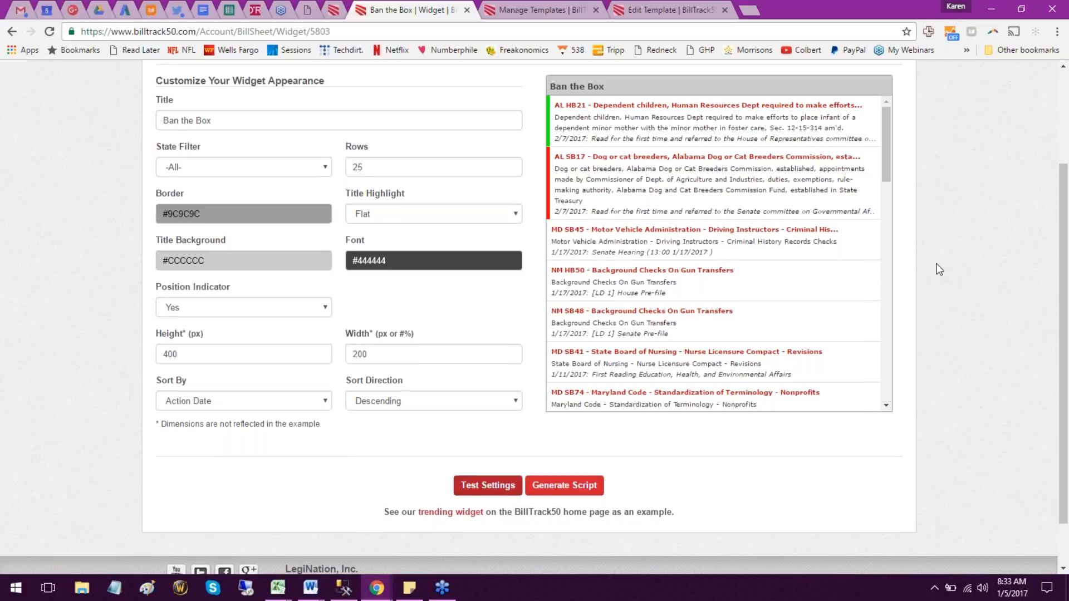
# Generate the embed script for the Ban the Box widget and examine its code.
pyautogui.scroll(1, 940, 269)
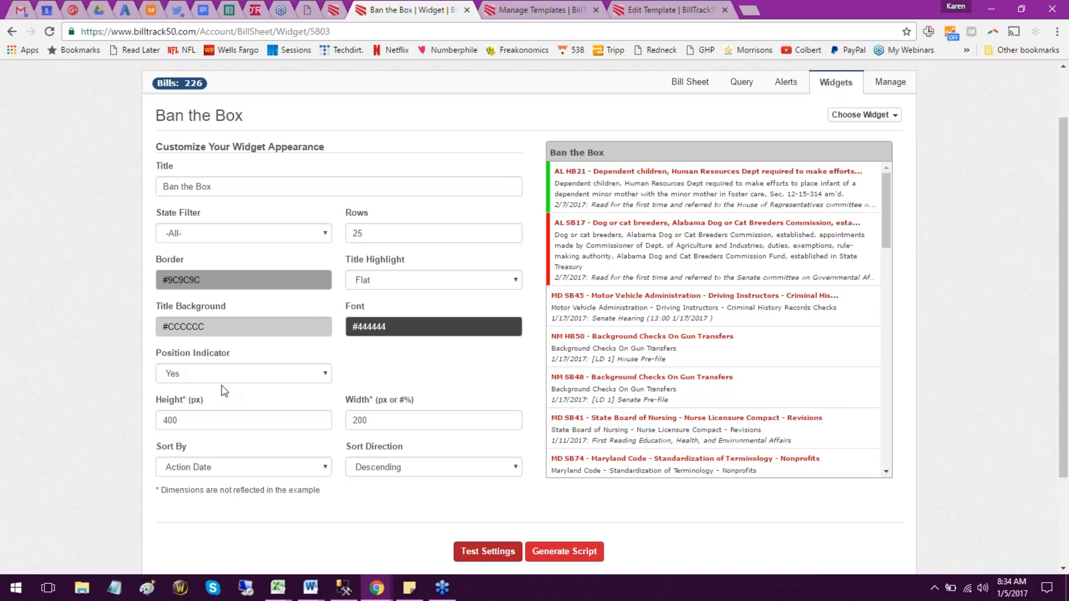
pyautogui.click(564, 551)
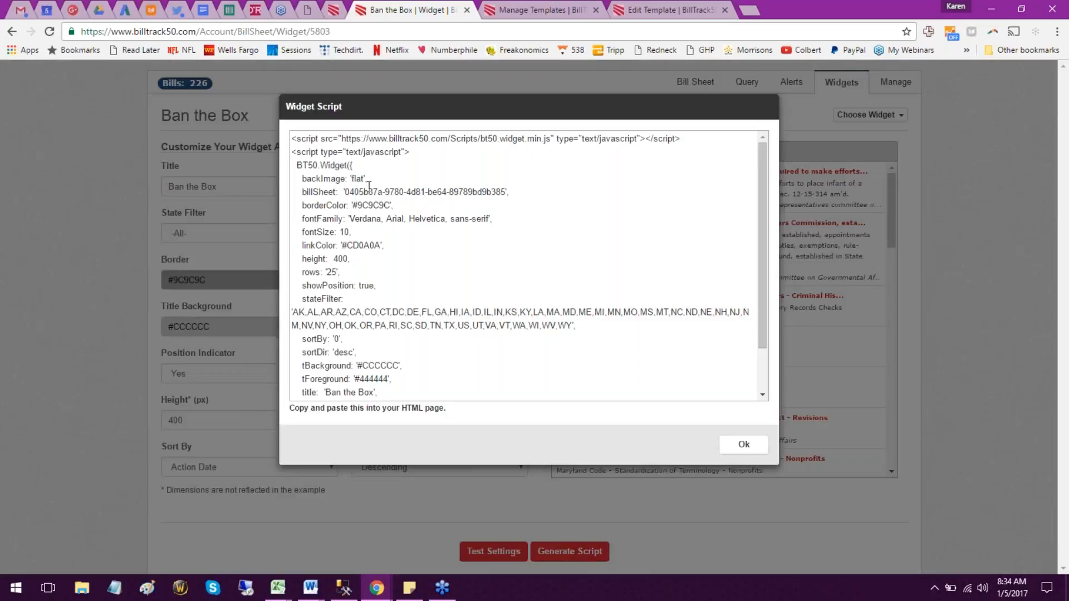
pyautogui.moveTo(761, 204)
pyautogui.mouseDown()
pyautogui.moveTo(757, 266)
pyautogui.moveTo(756, 204)
pyautogui.mouseUp()
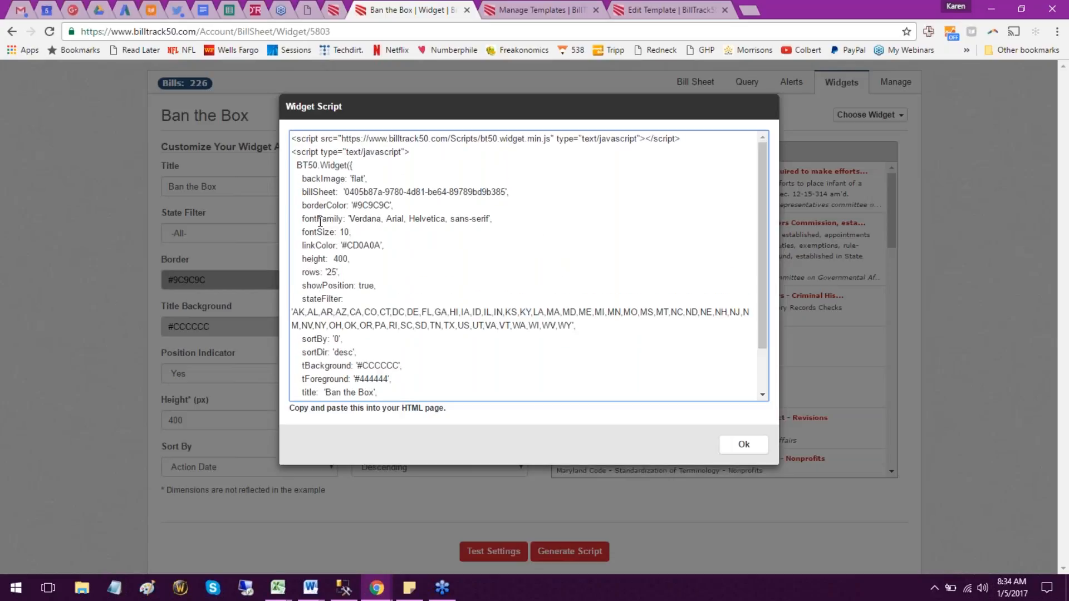
pyautogui.click(489, 105)
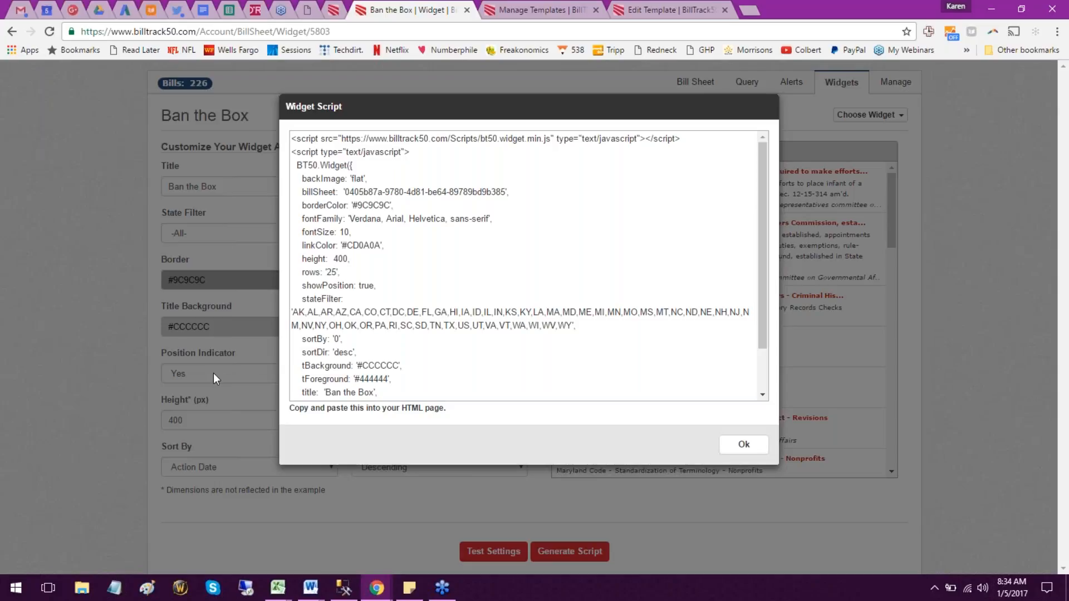
# Examine the font, position and state filter settings in the Ban the Box widget script, and close the script.
pyautogui.click(409, 216)
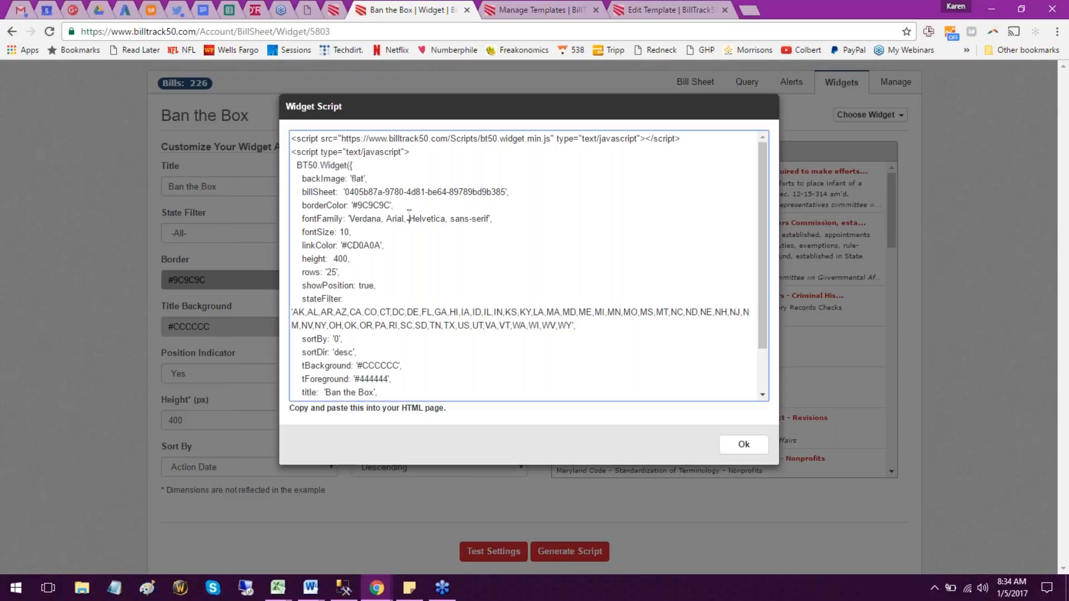
pyautogui.click(392, 218)
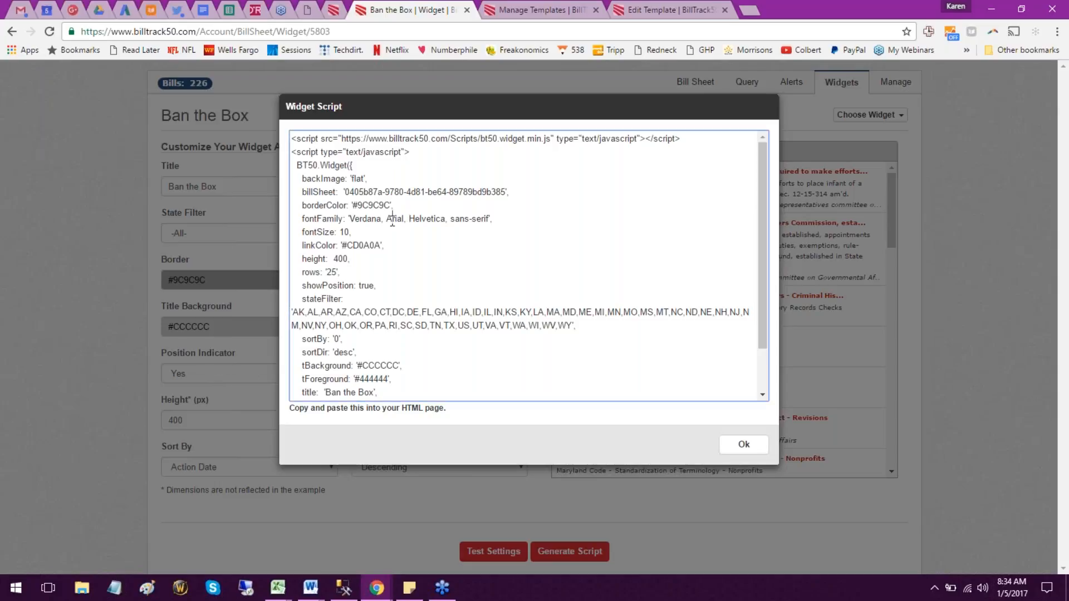
pyautogui.click(366, 246)
pyautogui.moveTo(307, 221); pyautogui.dragTo(352, 233)
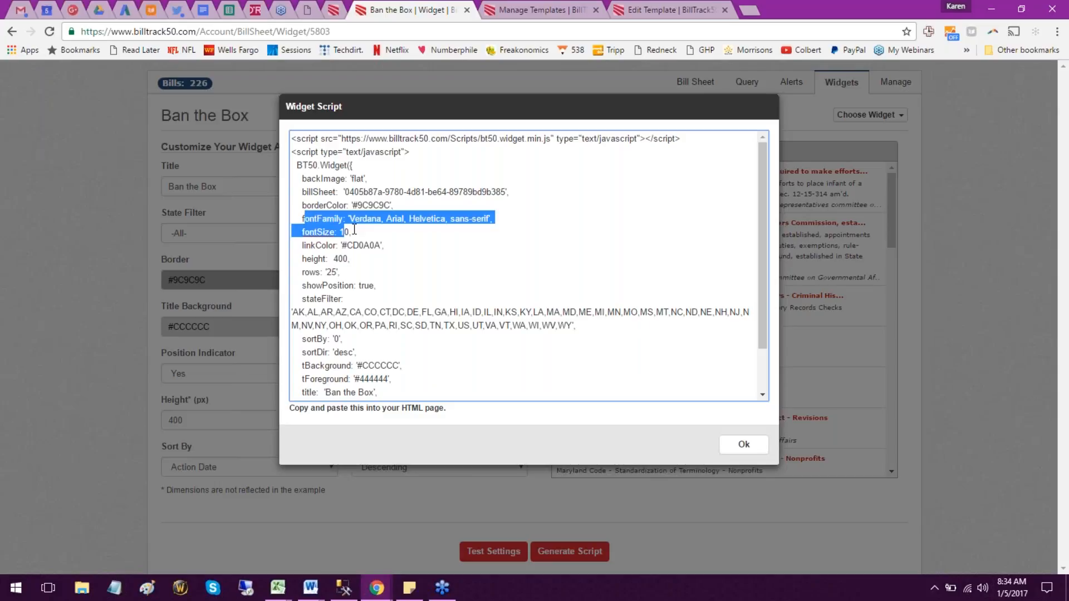
pyautogui.click(396, 302)
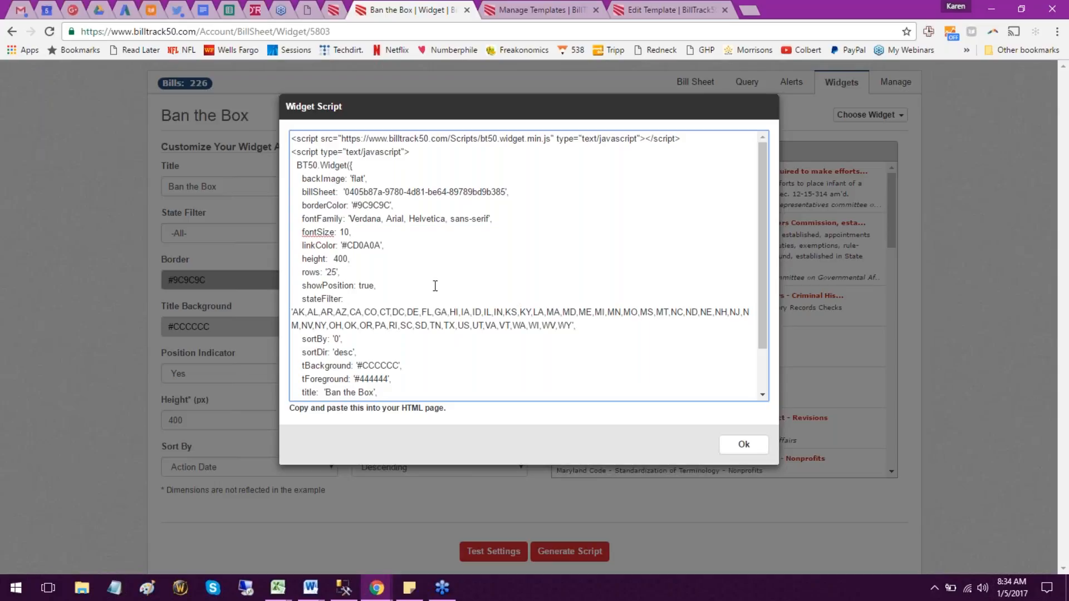
pyautogui.moveTo(378, 285); pyautogui.dragTo(299, 288)
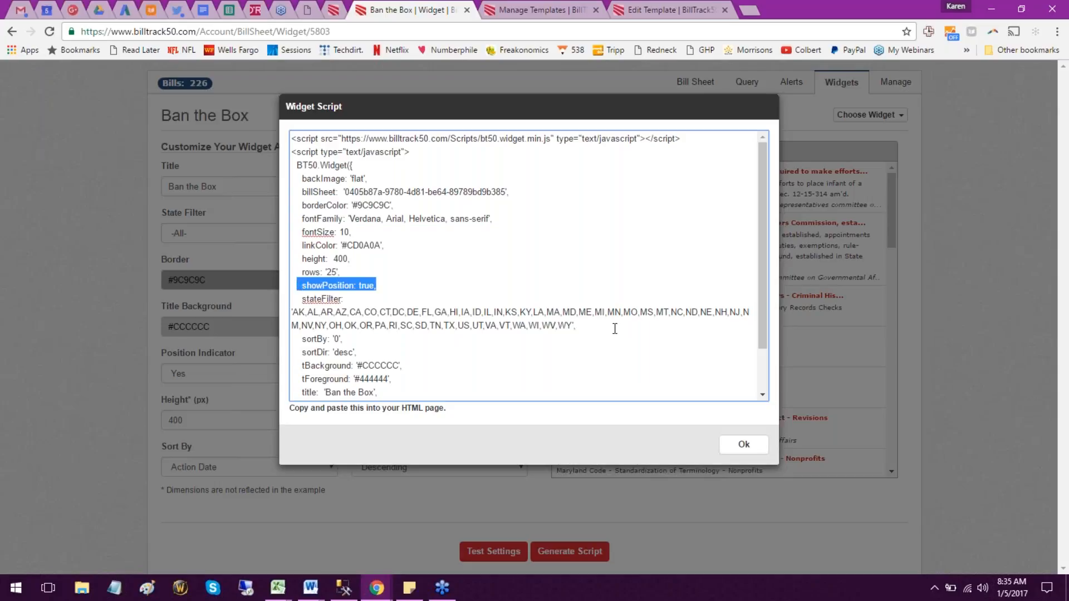
pyautogui.click(387, 324)
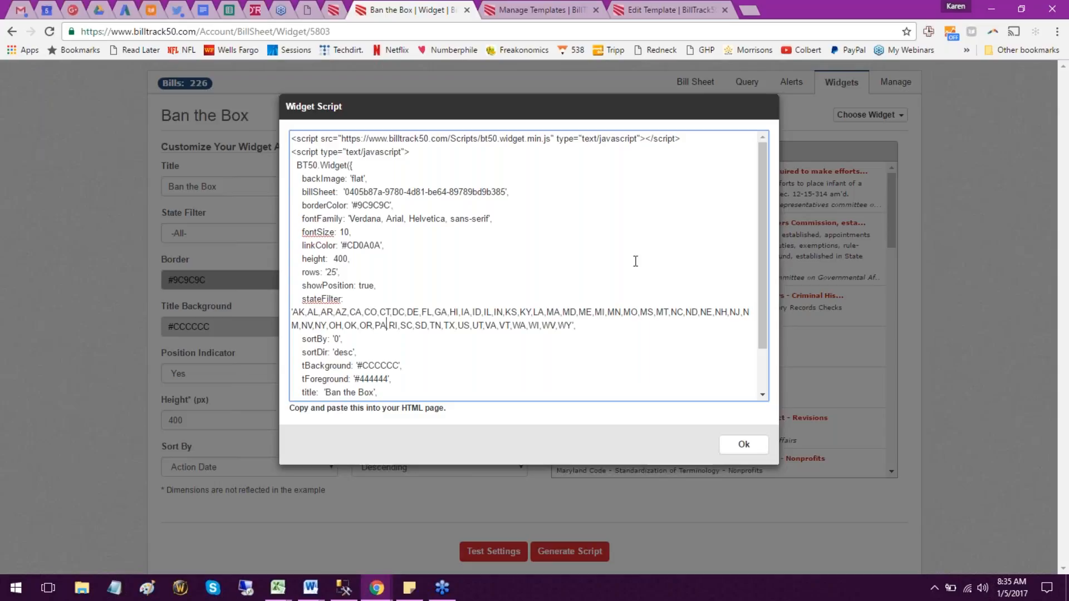
pyautogui.moveTo(764, 280); pyautogui.dragTo(760, 247)
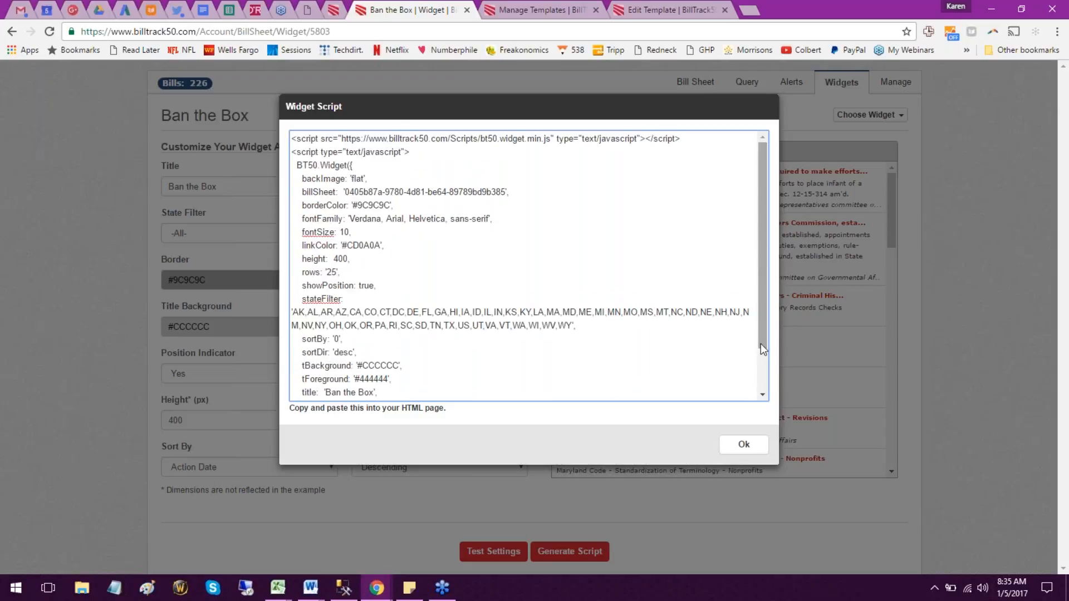
pyautogui.click(744, 446)
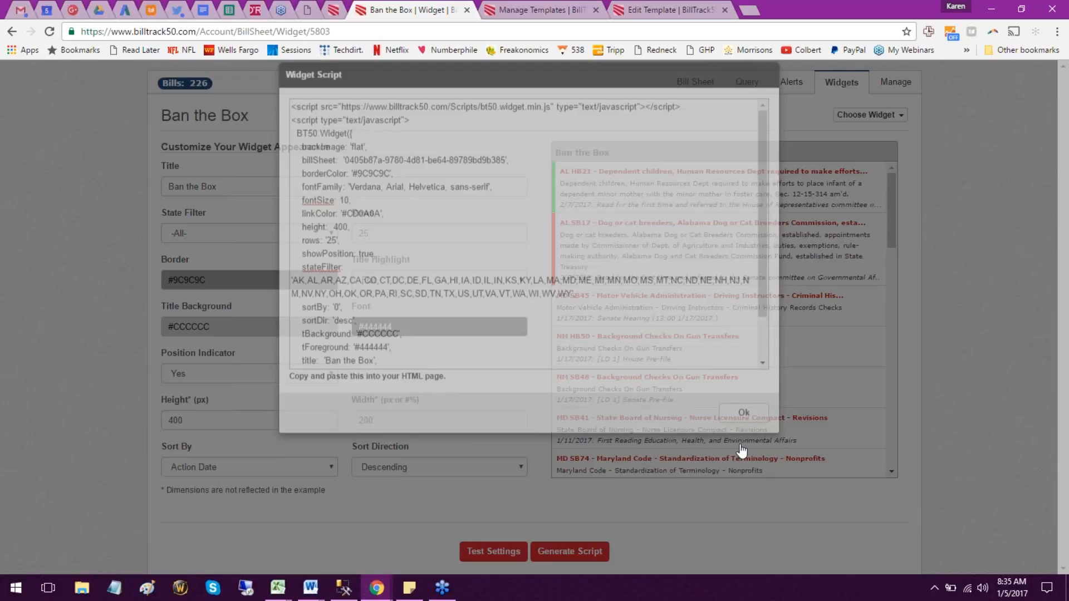
# Switch to the Ban the Box map widget and set the light end of the map color range to #e7eaf9.
pyautogui.click(872, 115)
pyautogui.click(847, 153)
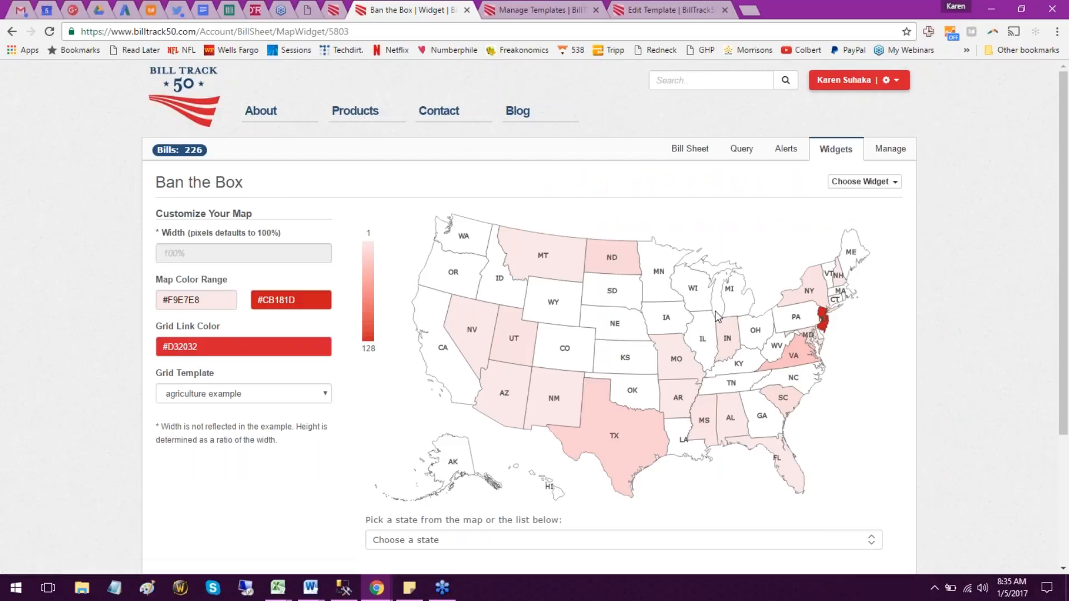
pyautogui.click(214, 296)
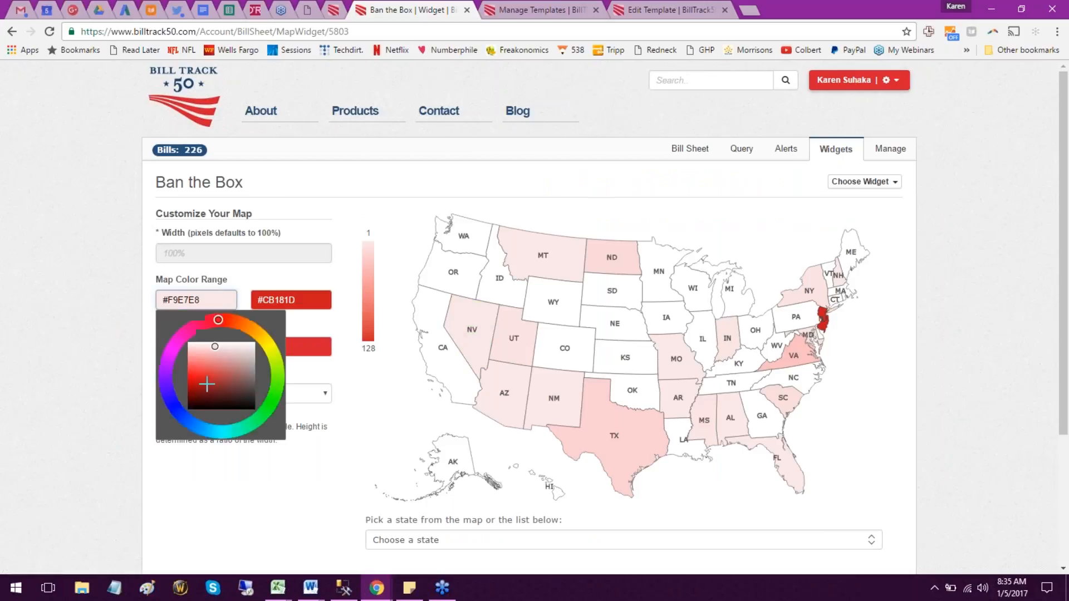
pyautogui.click(177, 412)
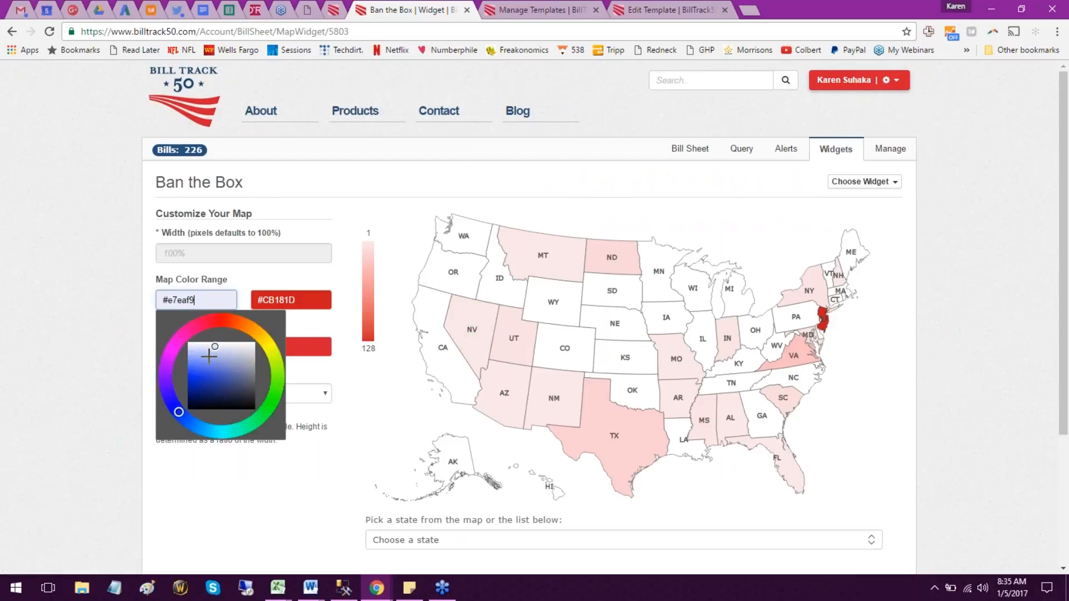
# Set the dark end of the map color range to #120d87 and test the settings on the map.
pyautogui.click(289, 299)
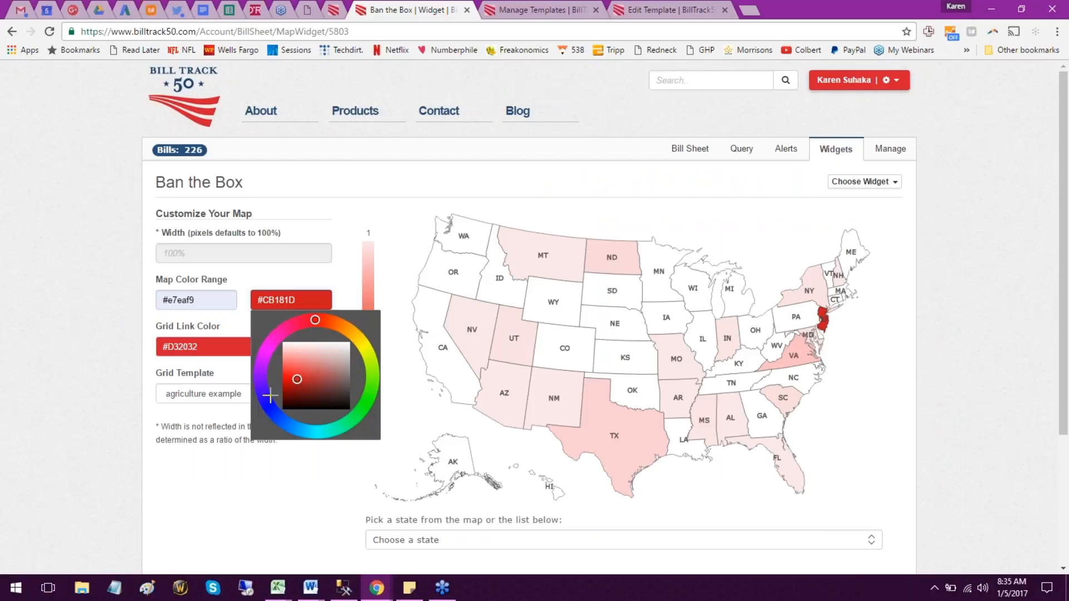
pyautogui.click(267, 401)
pyautogui.click(301, 393)
pyautogui.click(478, 446)
pyautogui.scroll(-3, 275, 458)
pyautogui.click(486, 434)
pyautogui.scroll(2, 325, 332)
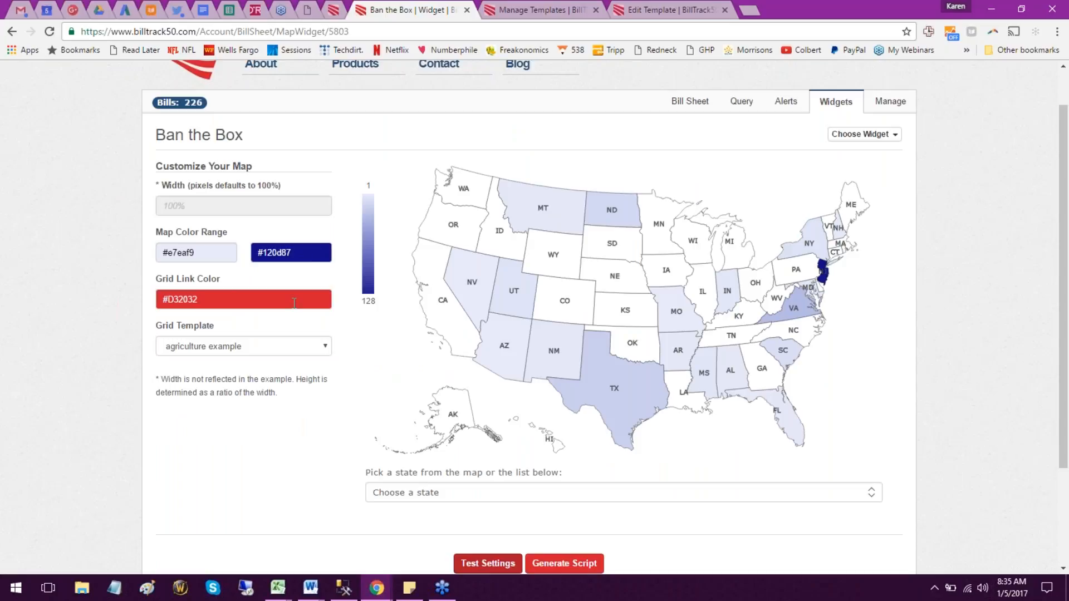
# Generate the map widget's embed script, examine its width setting, and close the script.
pyautogui.scroll(-1, 294, 303)
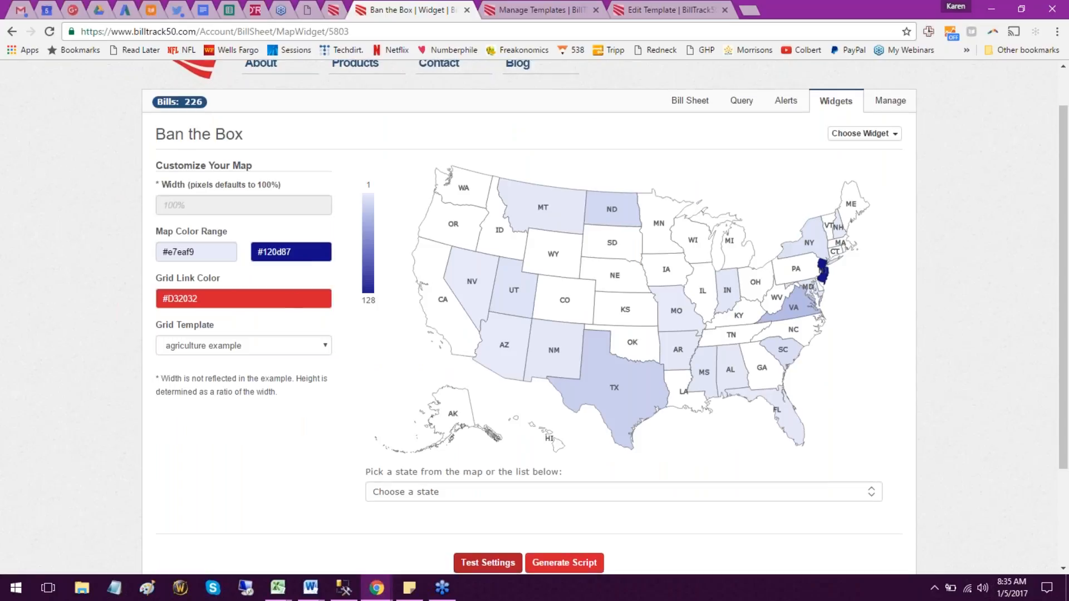
pyautogui.scroll(-1, 496, 560)
pyautogui.click(564, 497)
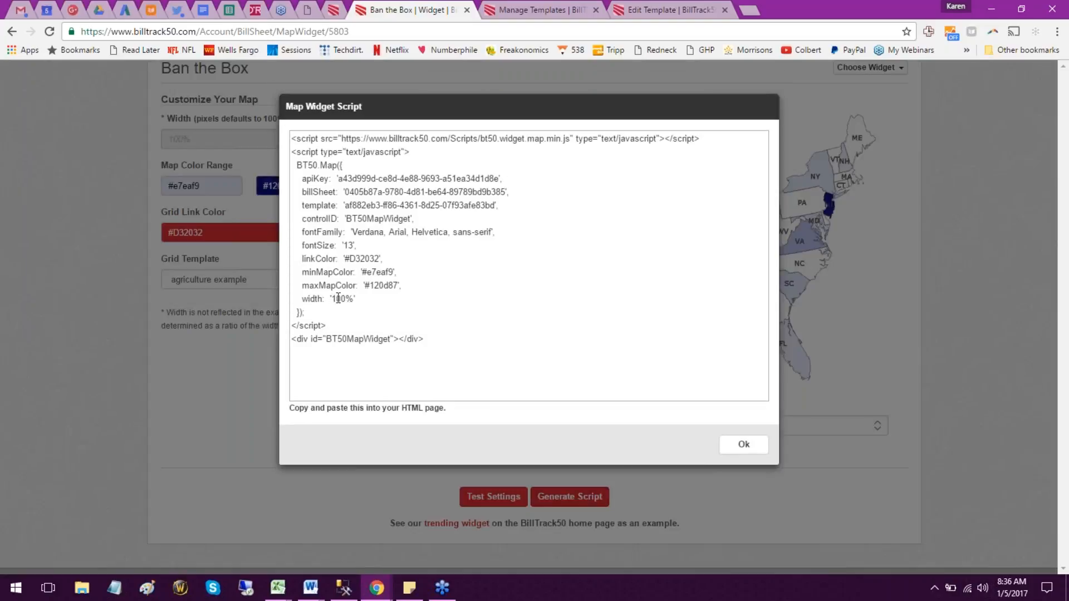
pyautogui.click(367, 301)
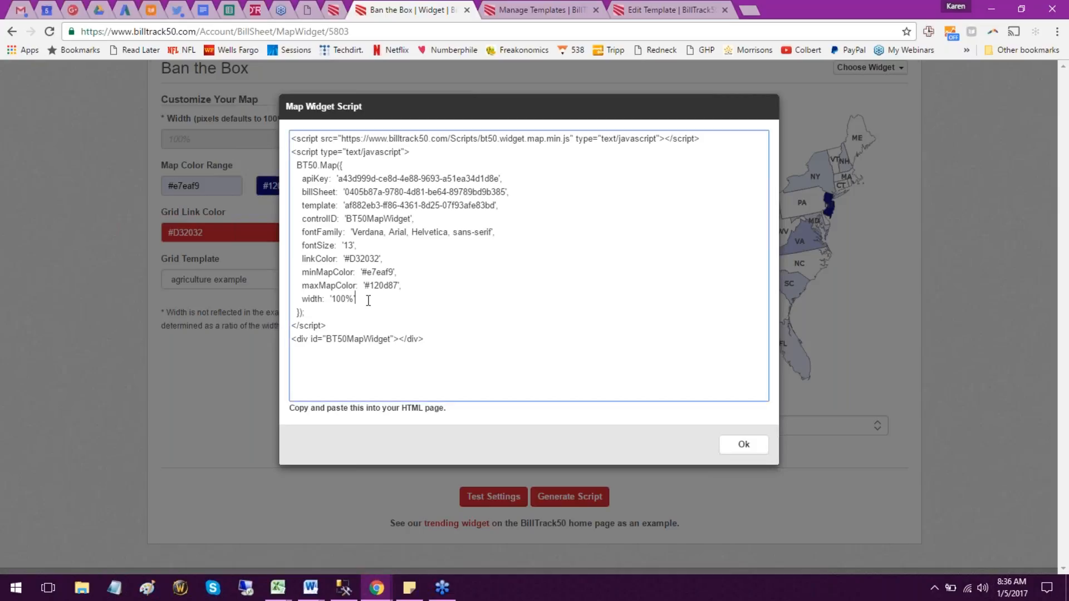
pyautogui.tripleClick(368, 300)
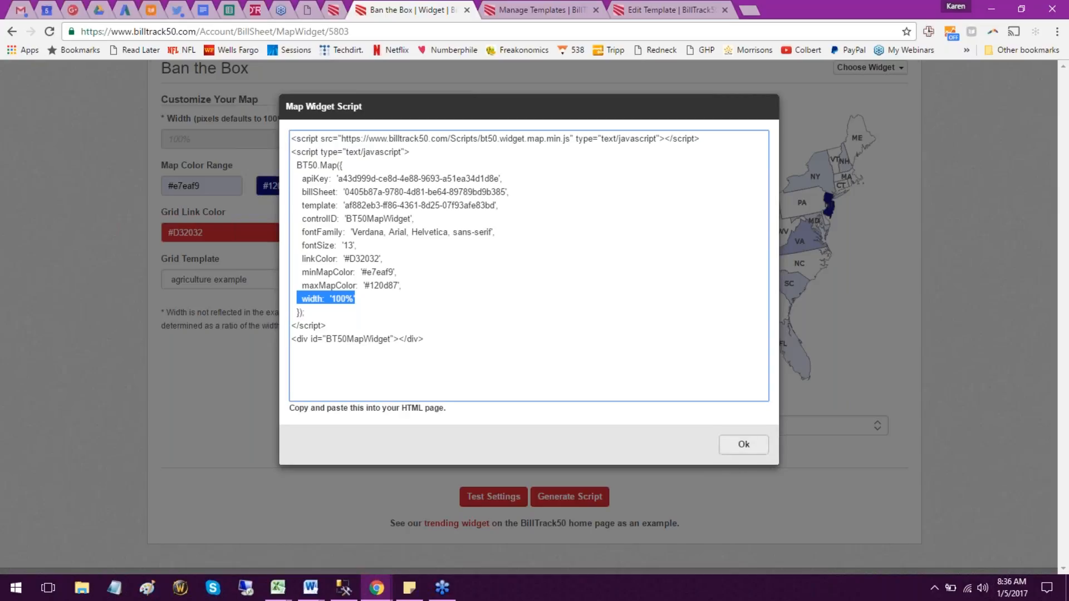
pyautogui.click(744, 444)
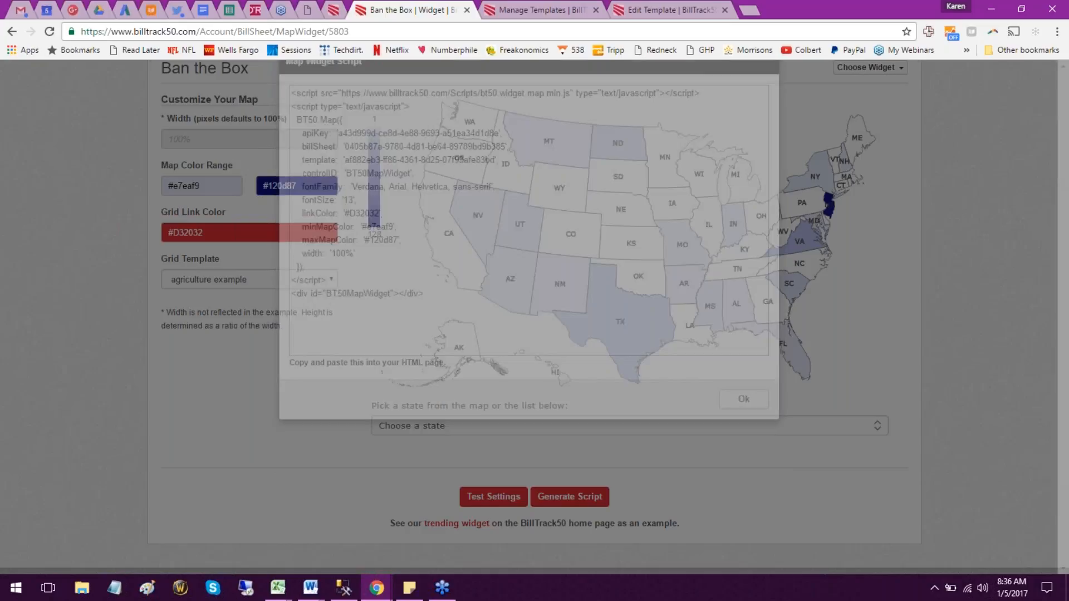
pyautogui.scroll(1, 744, 382)
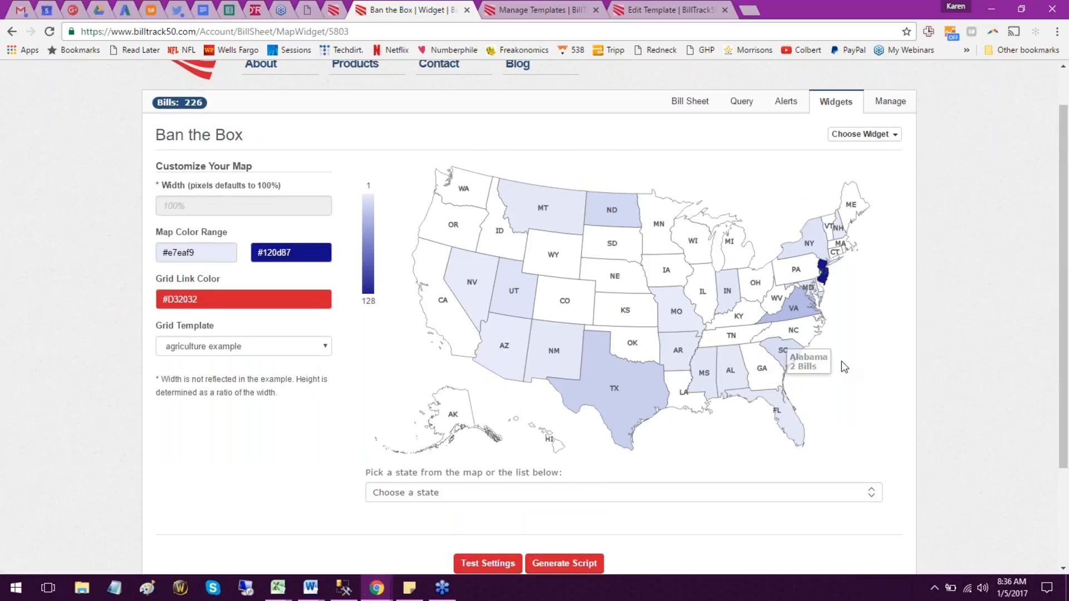
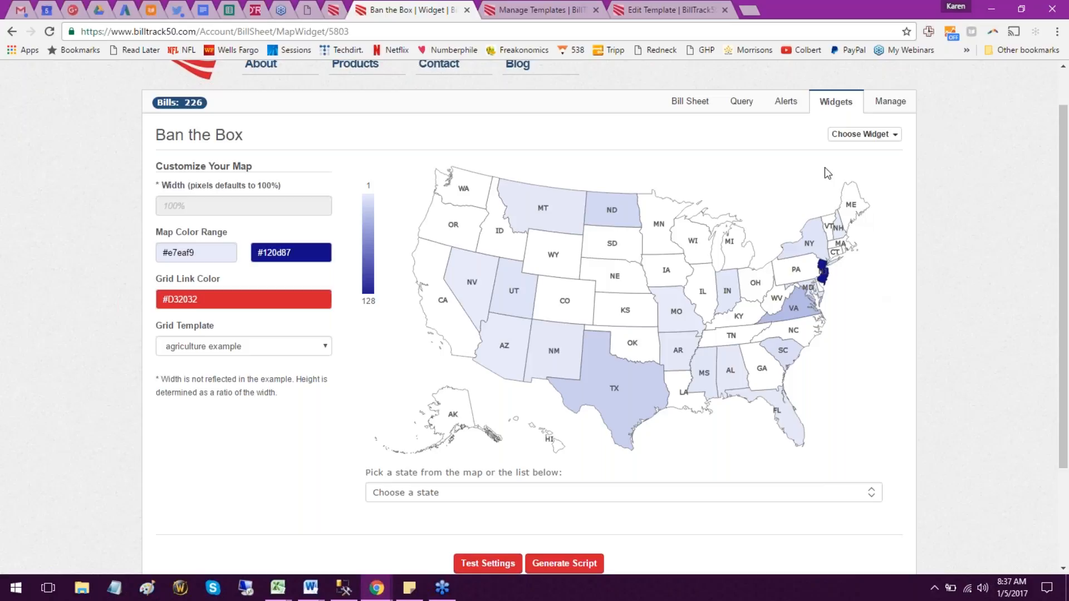
pyautogui.scroll(-1, 841, 302)
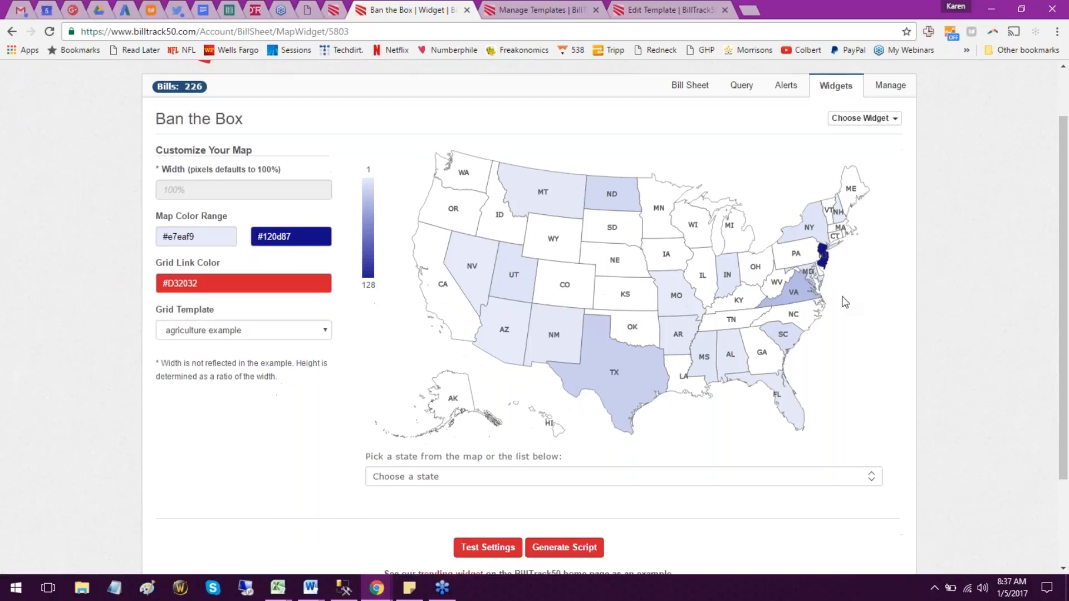
pyautogui.scroll(-3, 844, 302)
pyautogui.scroll(1, 818, 293)
pyautogui.scroll(3, 817, 293)
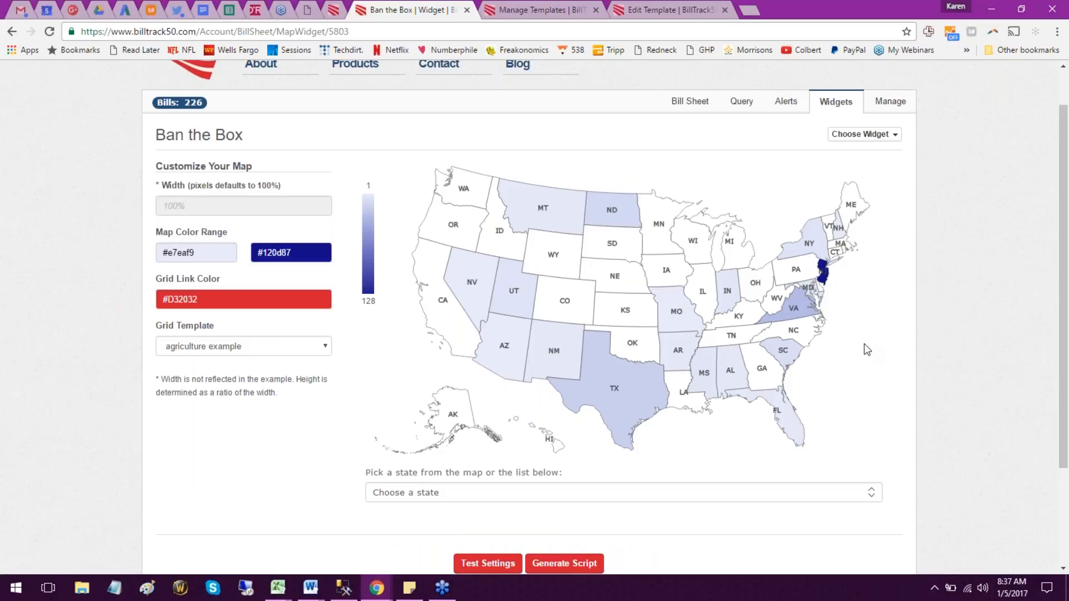
pyautogui.scroll(-1, 864, 344)
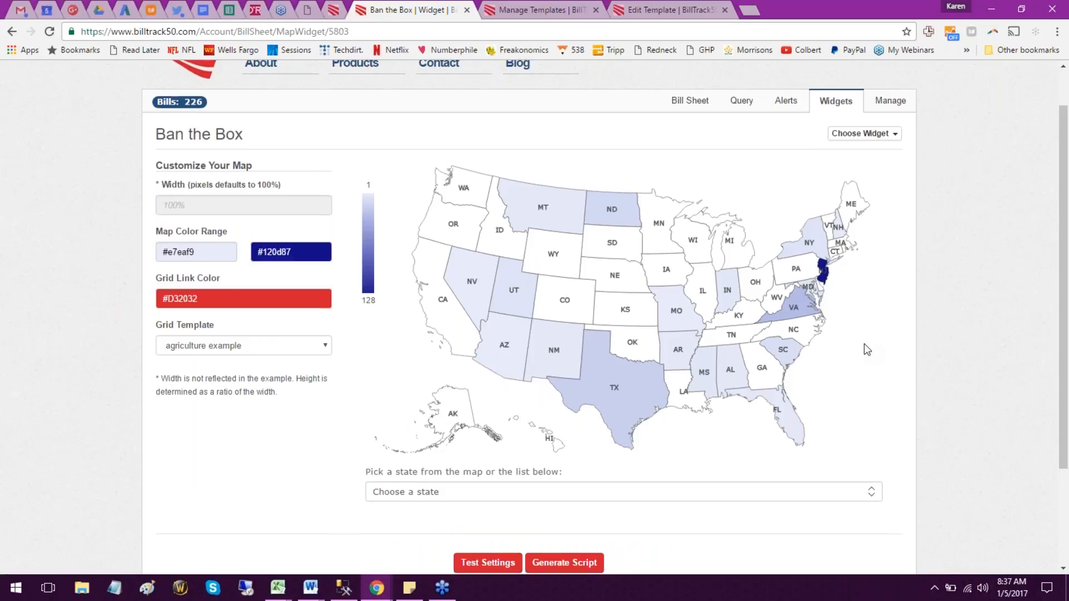
pyautogui.scroll(-1, 864, 344)
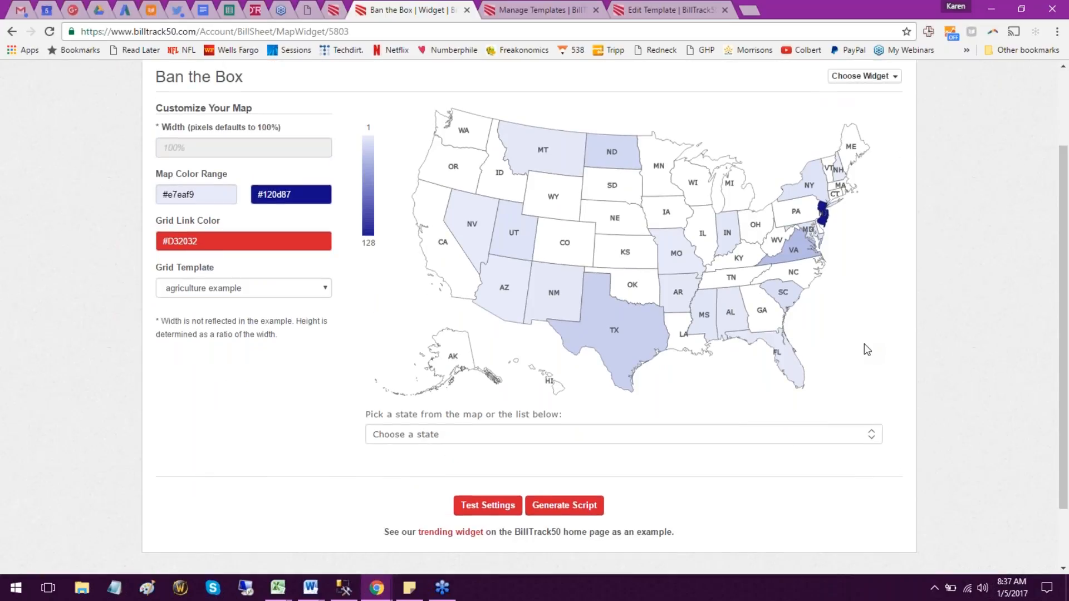
pyautogui.scroll(1, 867, 349)
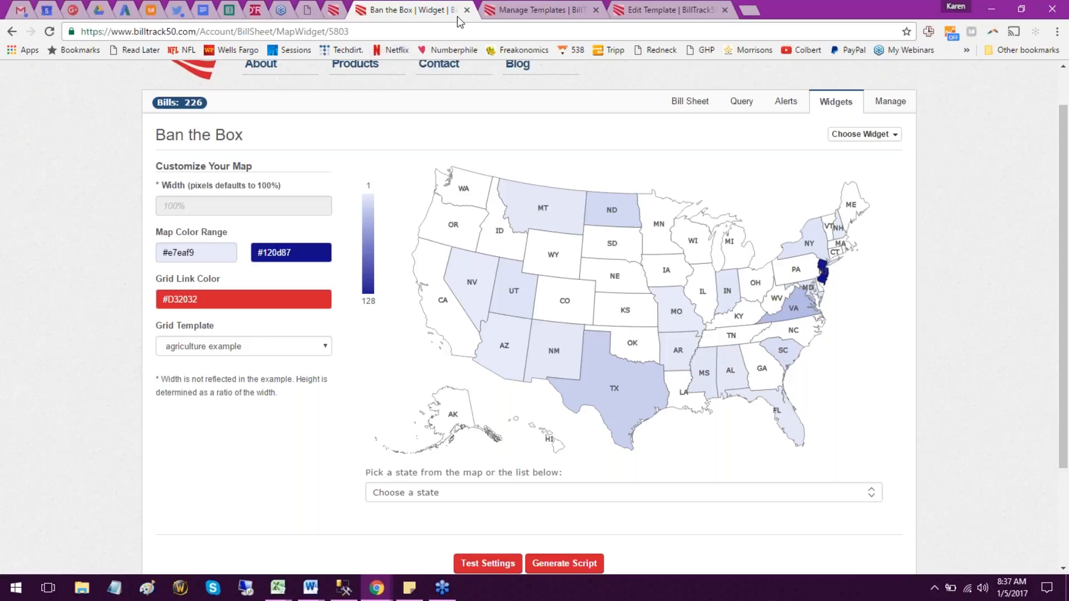
# Return to the Ban the Box bill list widget, look over its appearance settings, and close its browser tab.
pyautogui.click(892, 136)
pyautogui.click(871, 155)
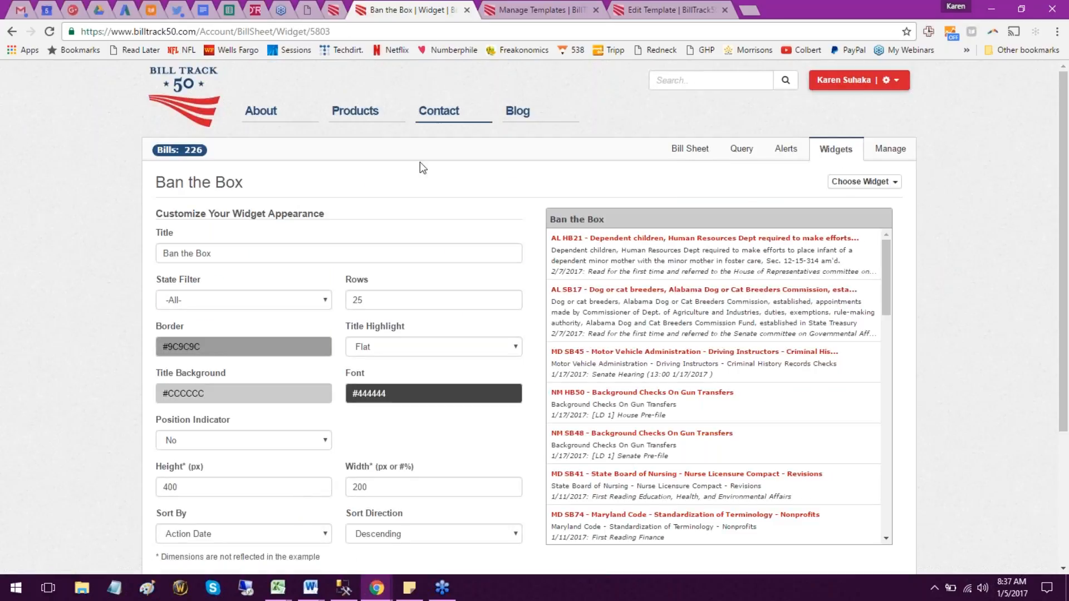
pyautogui.scroll(-1, 405, 229)
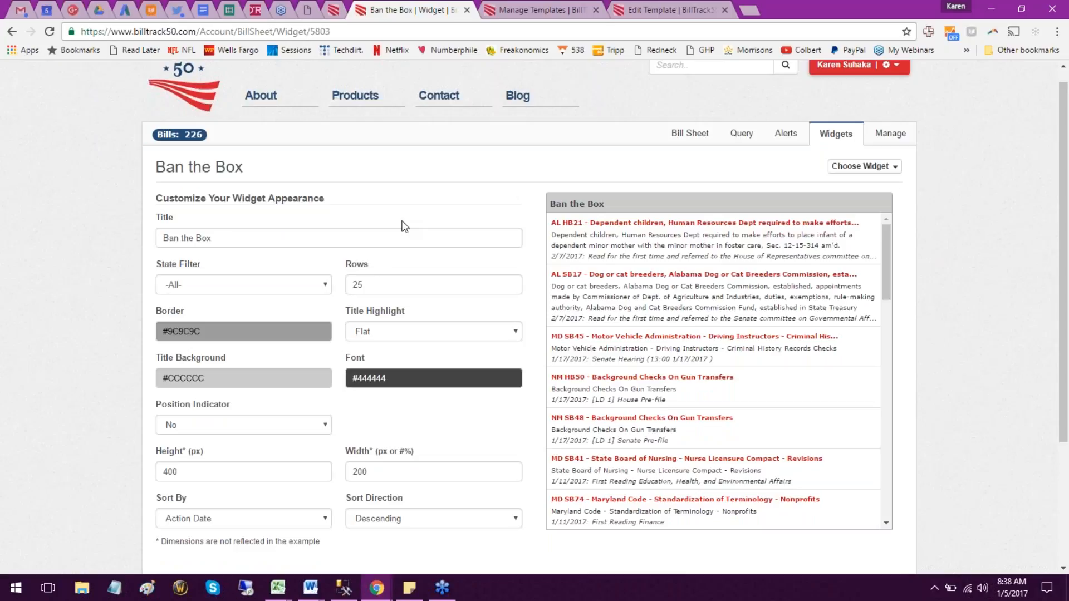
pyautogui.scroll(-2, 404, 226)
pyautogui.click(467, 10)
pyautogui.hotkey('ctrl', 'w')
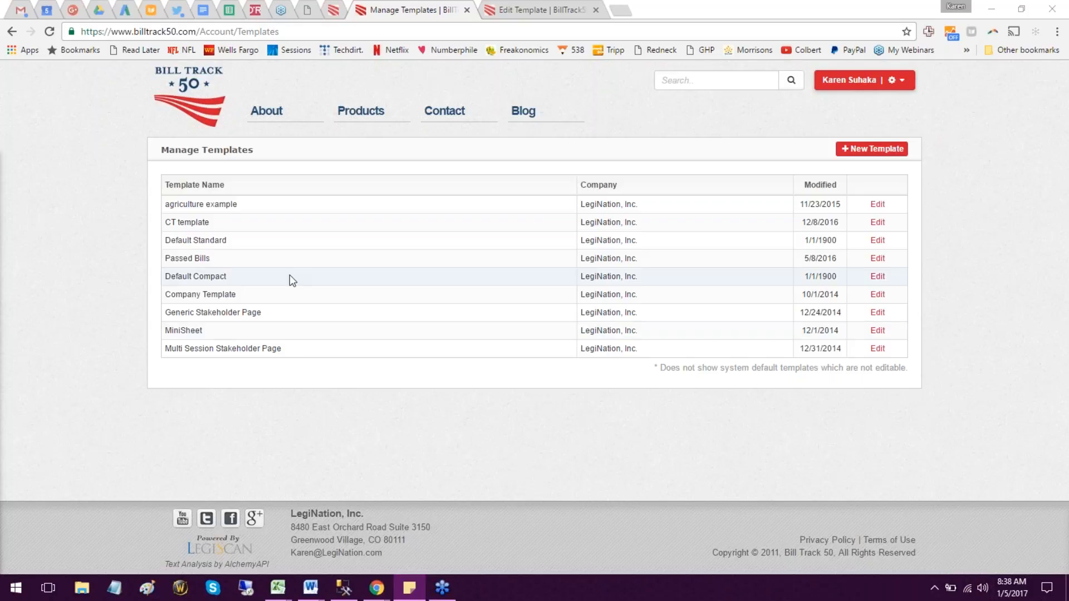
# Go to the account's list of scorecards and open Green Scorecard - Arizona in a separate browser tab.
pyautogui.click(231, 115)
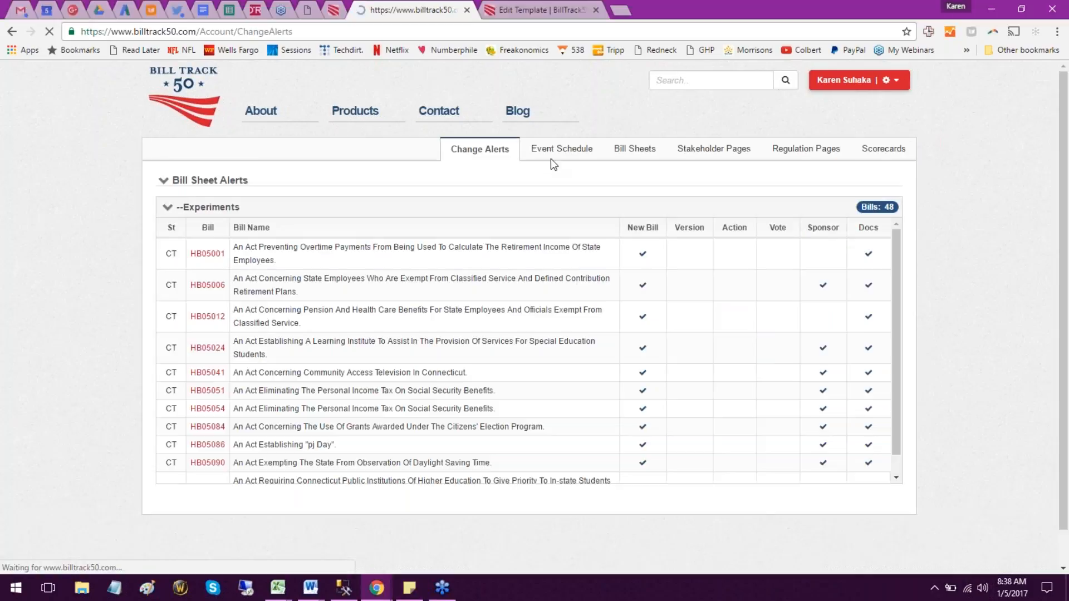
pyautogui.click(878, 148)
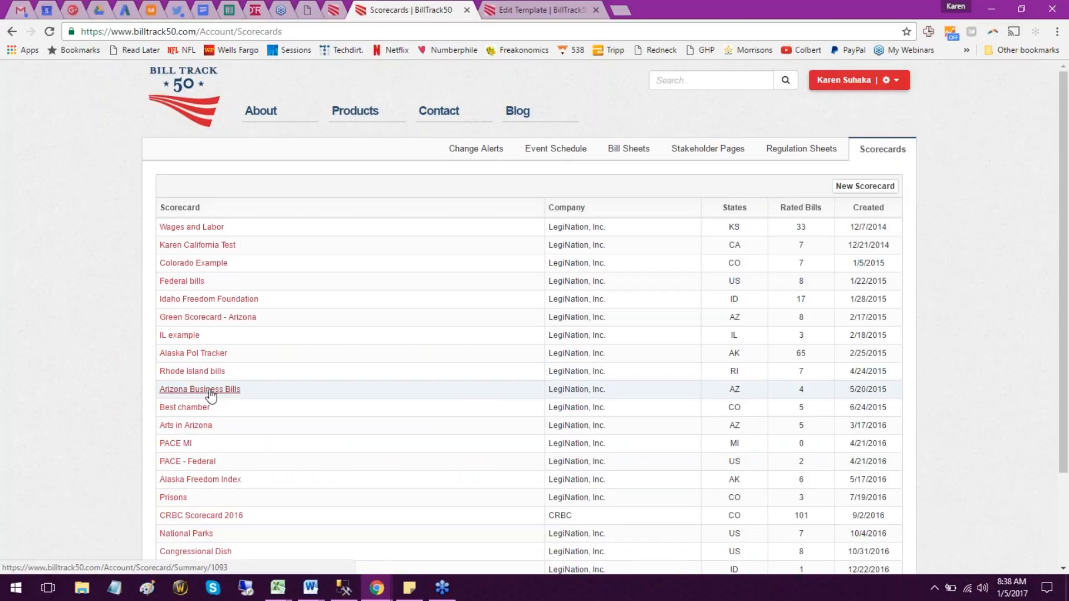
pyautogui.scroll(-1, 210, 394)
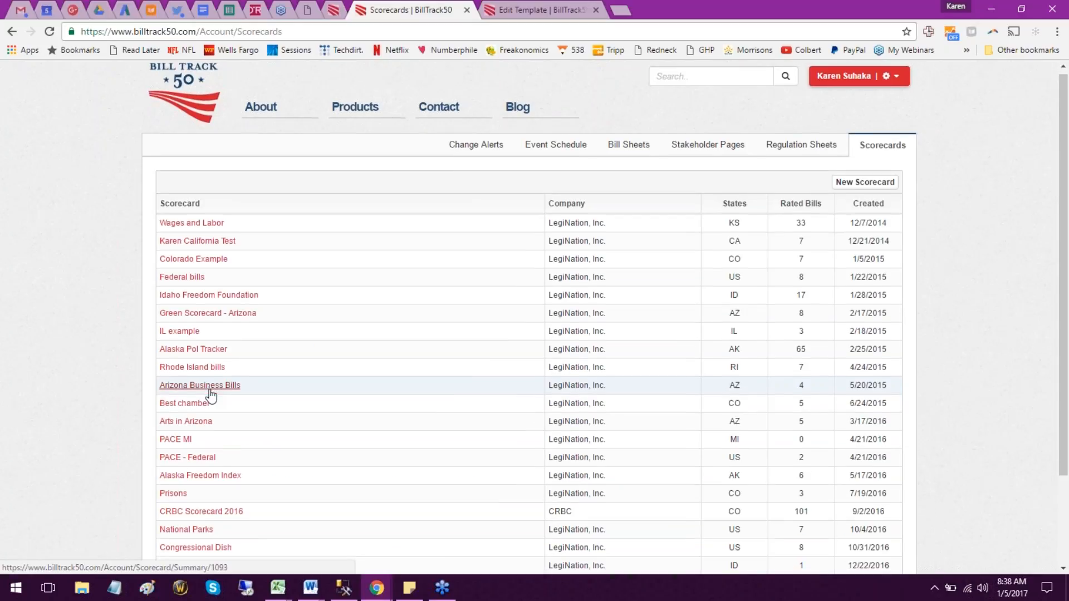
pyautogui.scroll(-2, 210, 394)
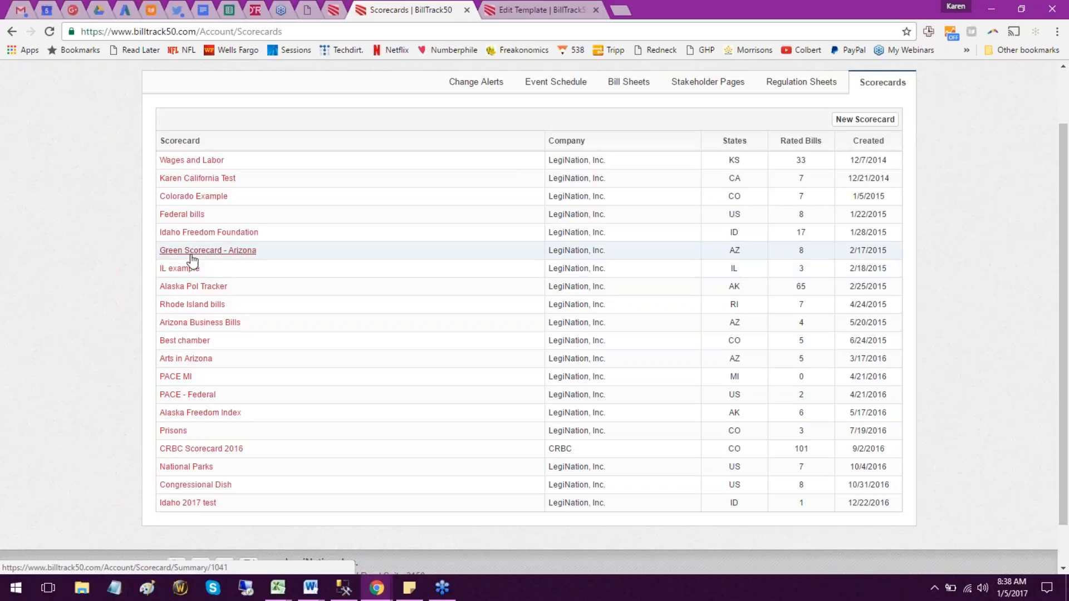
pyautogui.click(476, 250)
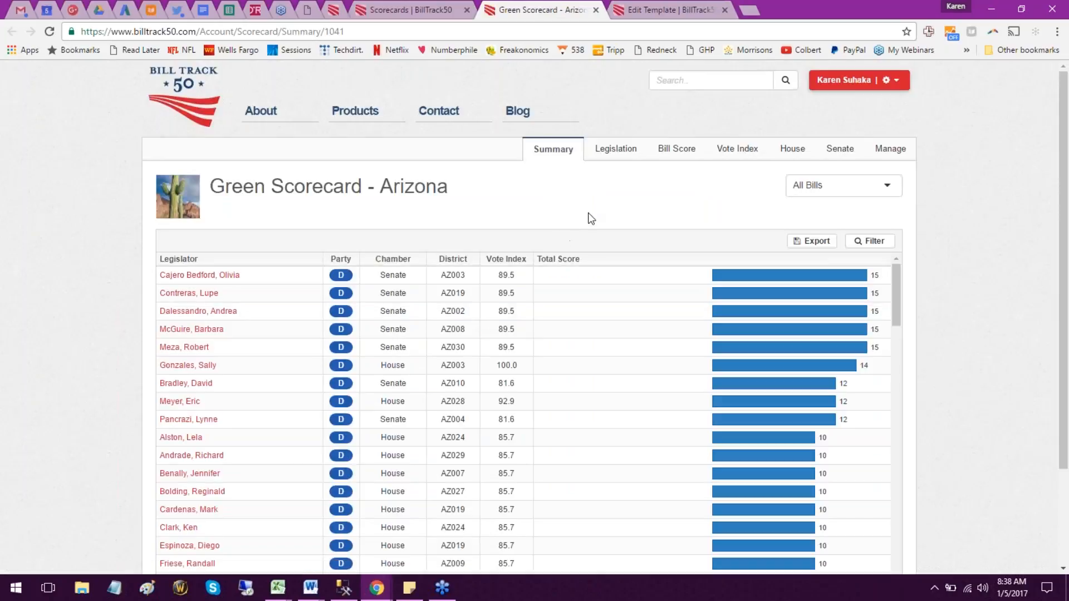
# Open bill HB2147 for editing from the scorecard's legislation list and examine its rating, category and vote settings.
pyautogui.click(615, 149)
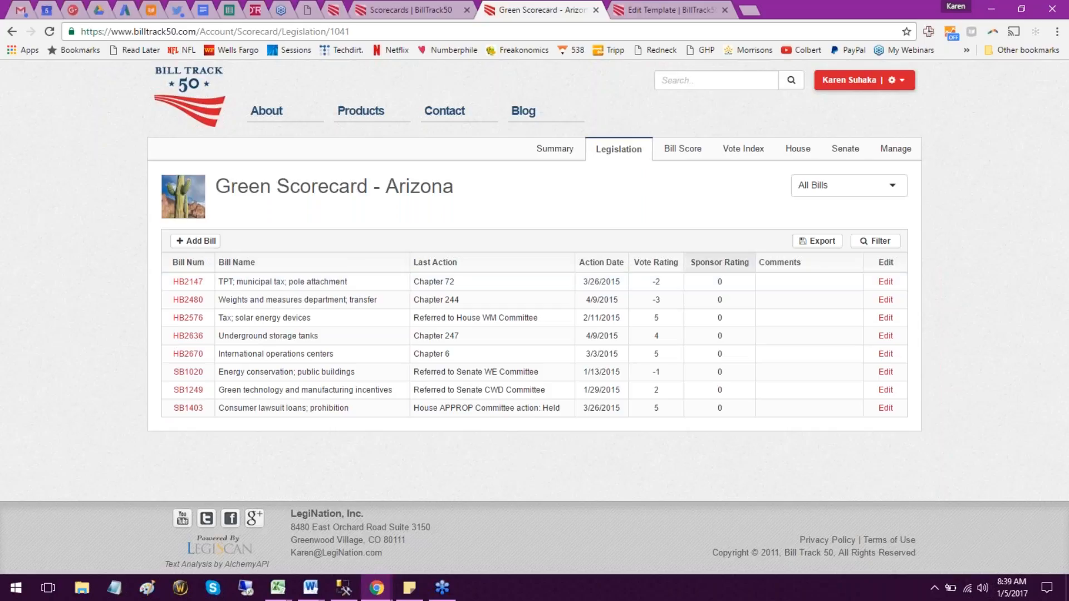
pyautogui.click(885, 282)
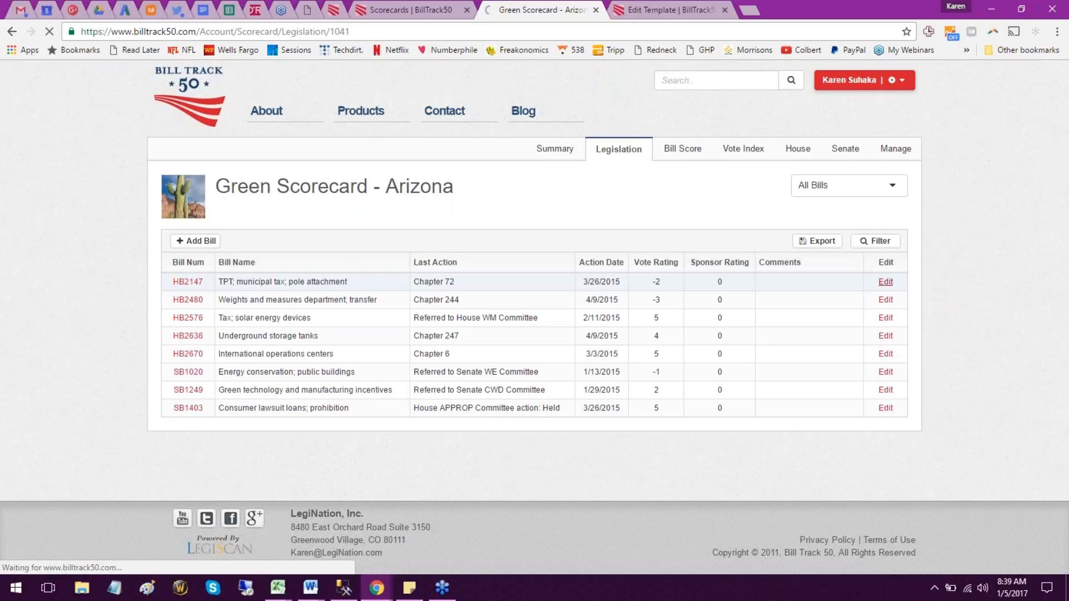
pyautogui.scroll(-7, 303, 322)
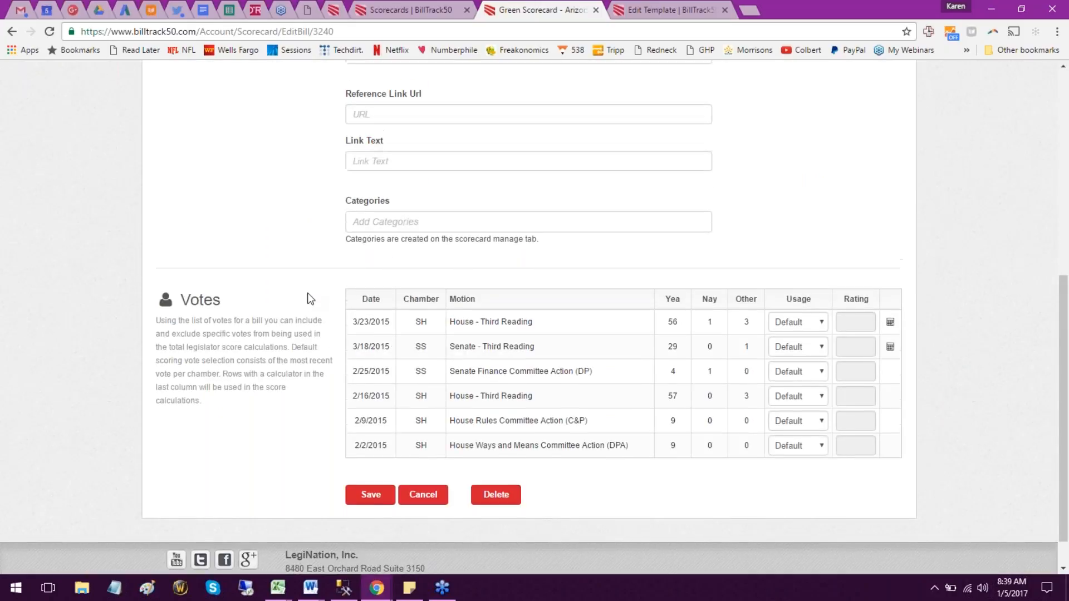
pyautogui.scroll(4, 310, 299)
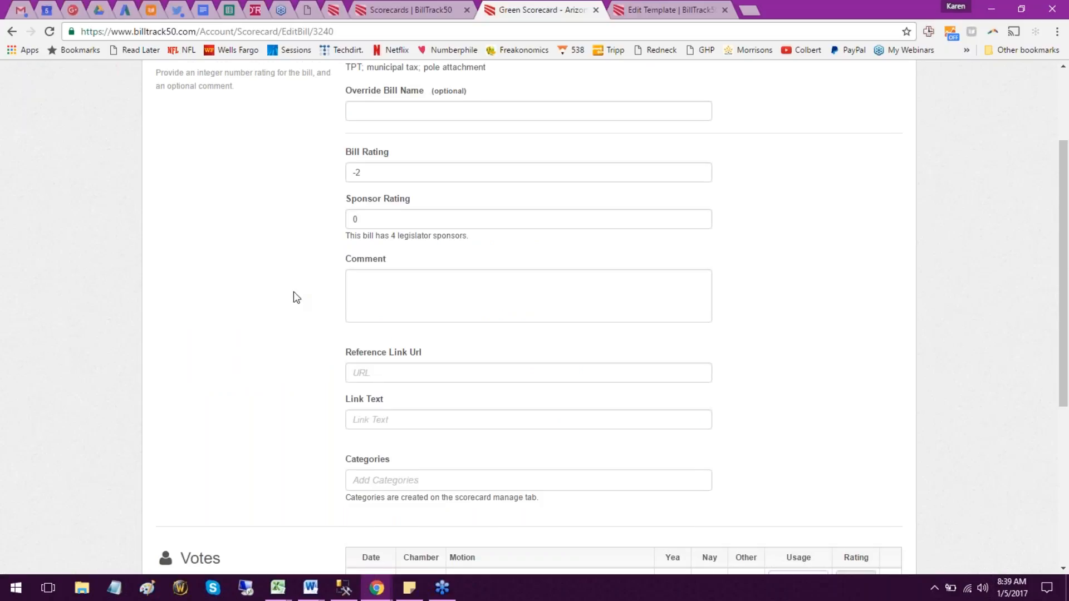
pyautogui.scroll(-1, 295, 297)
pyautogui.scroll(-4, 296, 297)
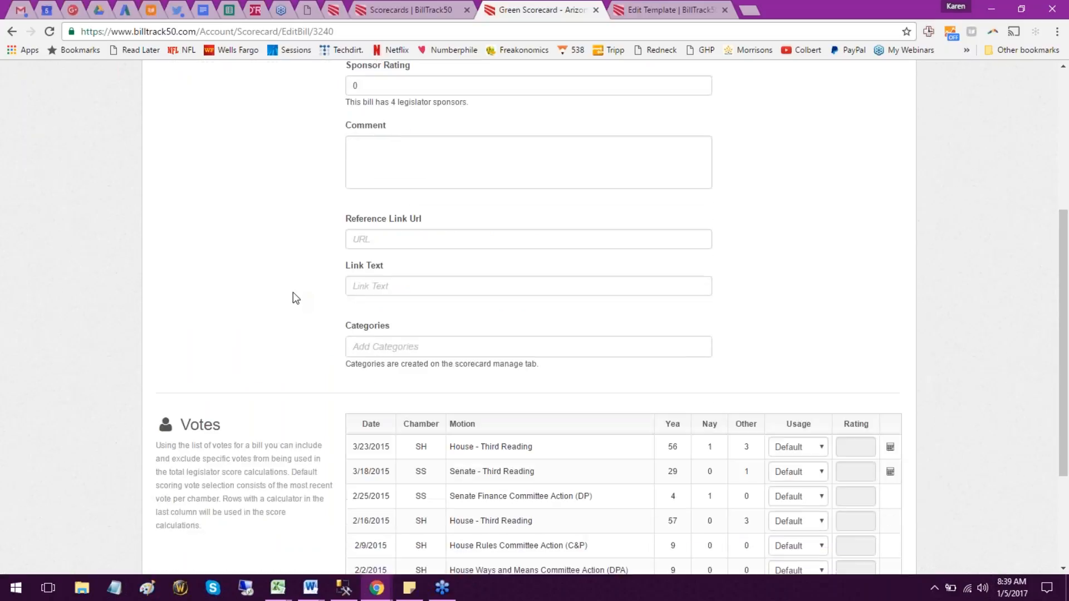
pyautogui.scroll(-2, 293, 290)
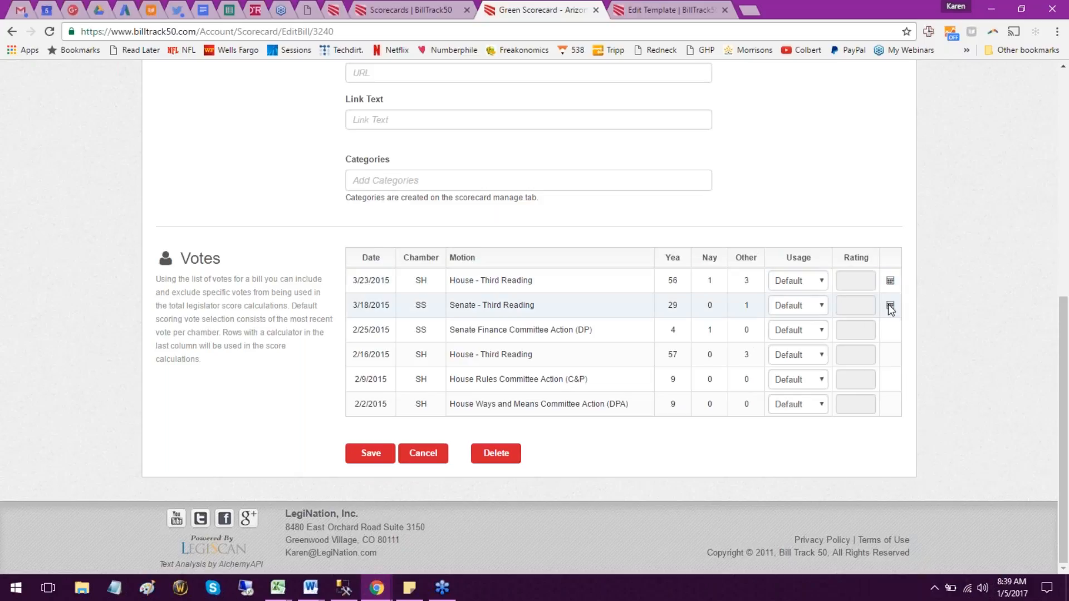
# Try the Exclude usage on the 3/23/2015 House - Third Reading vote, and set it back to Default.
pyautogui.click(806, 280)
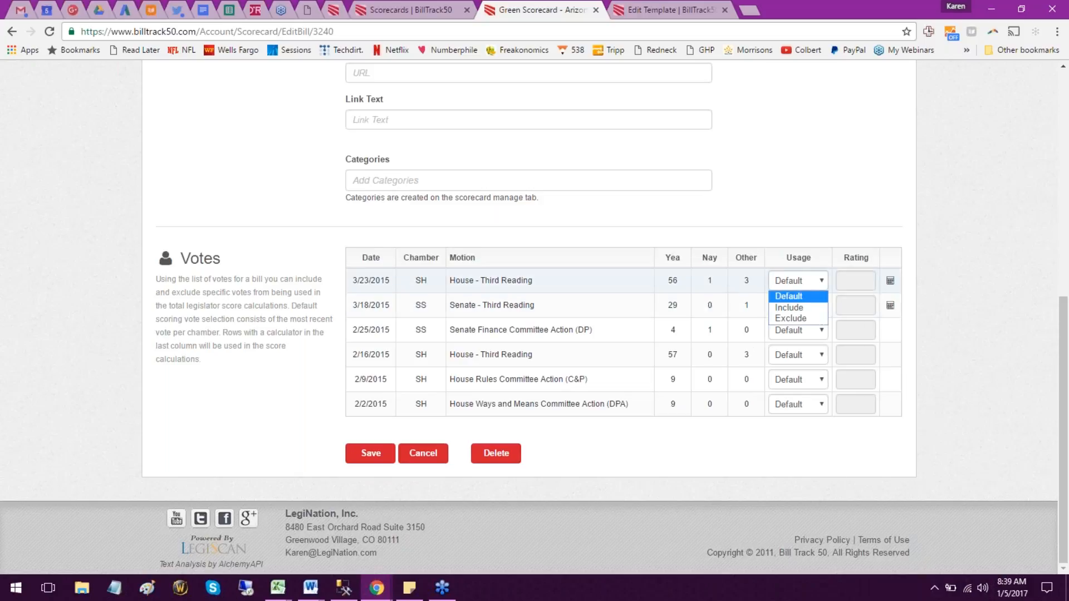
pyautogui.click(805, 318)
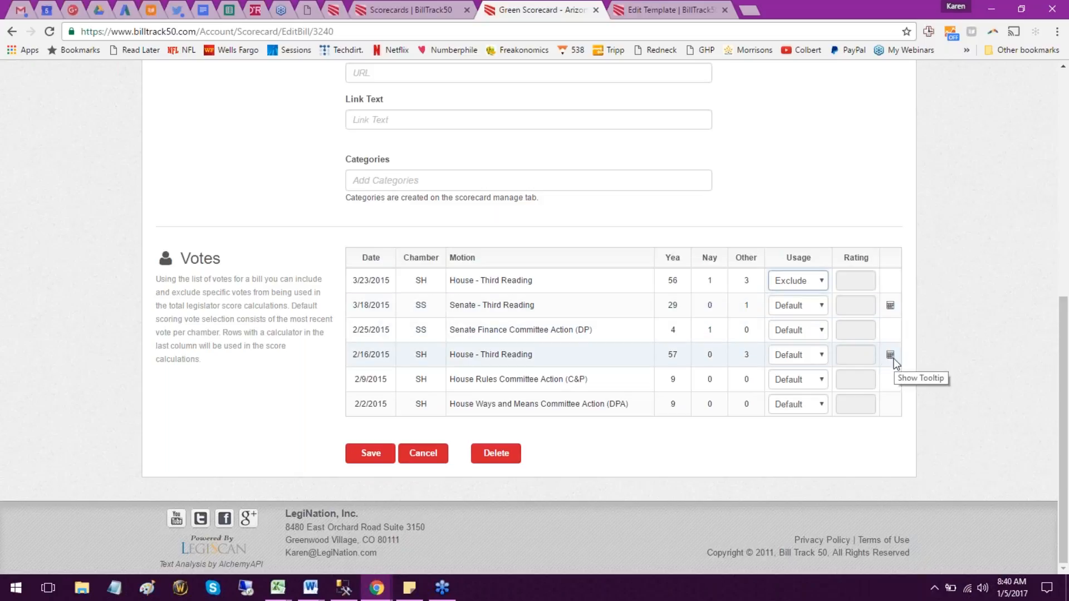
pyautogui.click(821, 279)
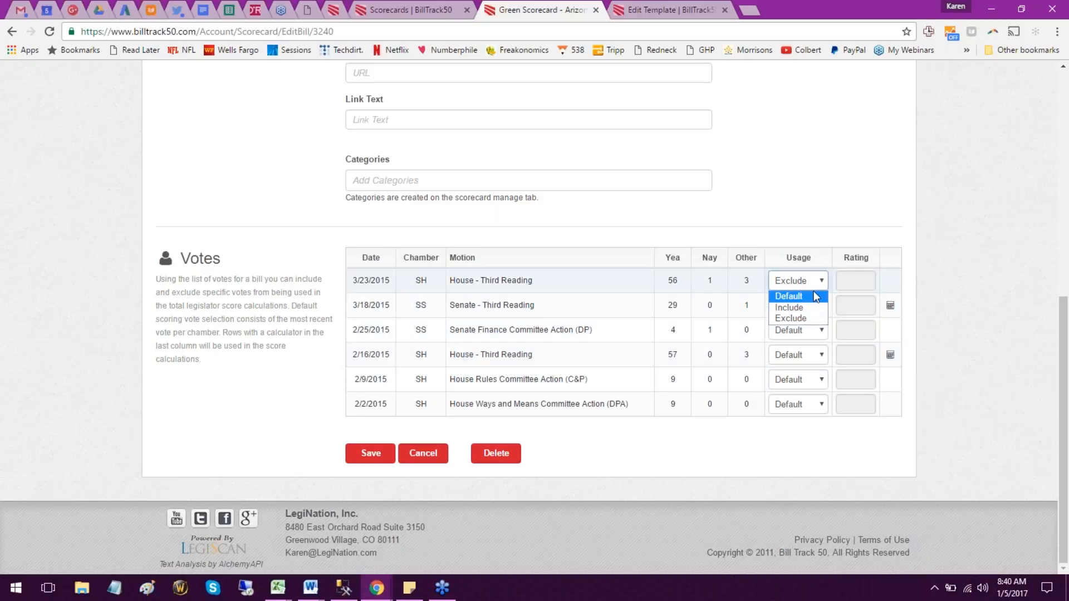
pyautogui.click(813, 298)
# Set the usage of the 2/25/2015 Senate Finance Committee Action (DP) vote to Include and open its rating for entry.
pyautogui.click(820, 330)
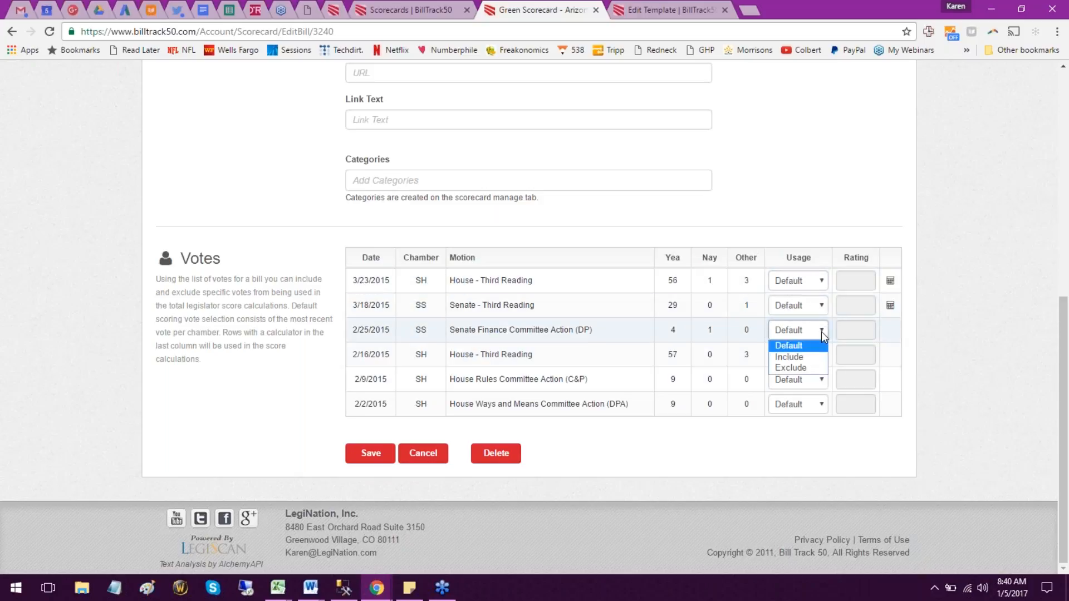
pyautogui.click(816, 358)
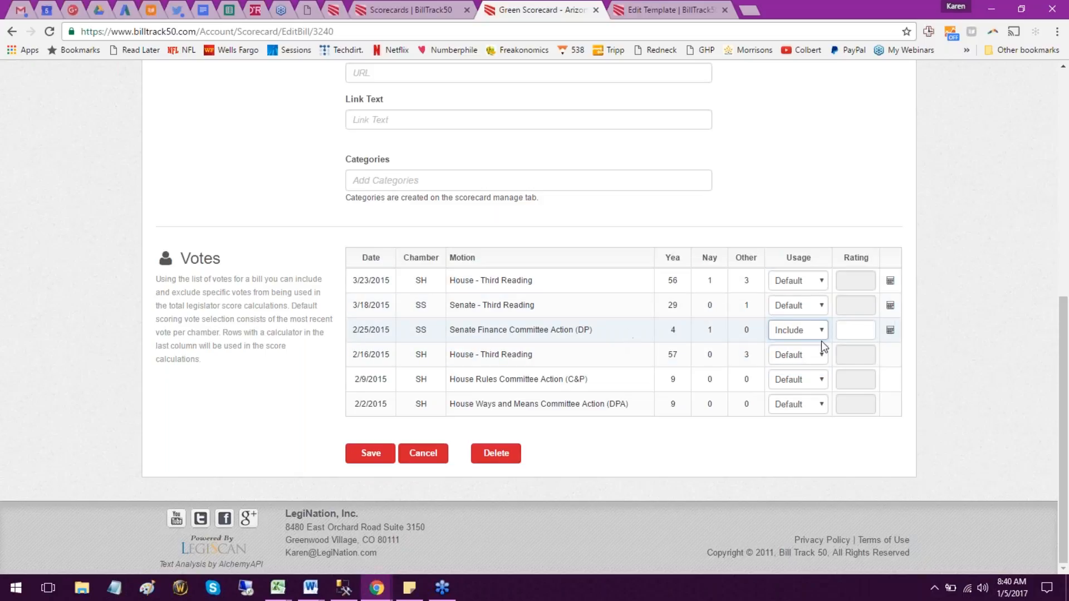
pyautogui.click(847, 333)
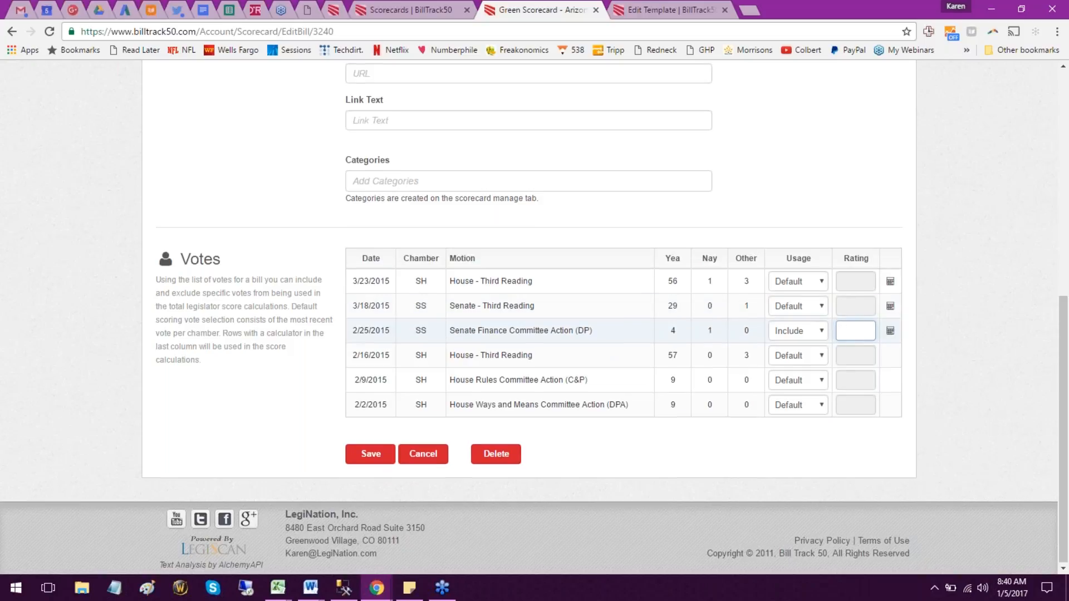
# Review HB2147's votes against its bill and sponsor ratings, and cancel the bill edit without saving.
pyautogui.scroll(5, 682, 346)
pyautogui.scroll(-2, 682, 346)
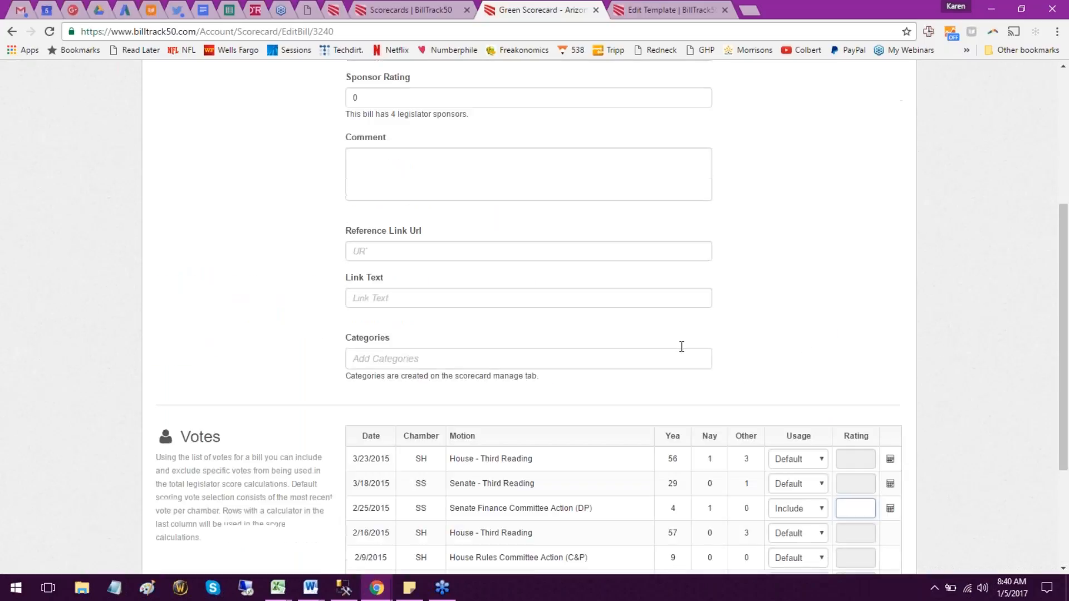
pyautogui.scroll(-2, 682, 346)
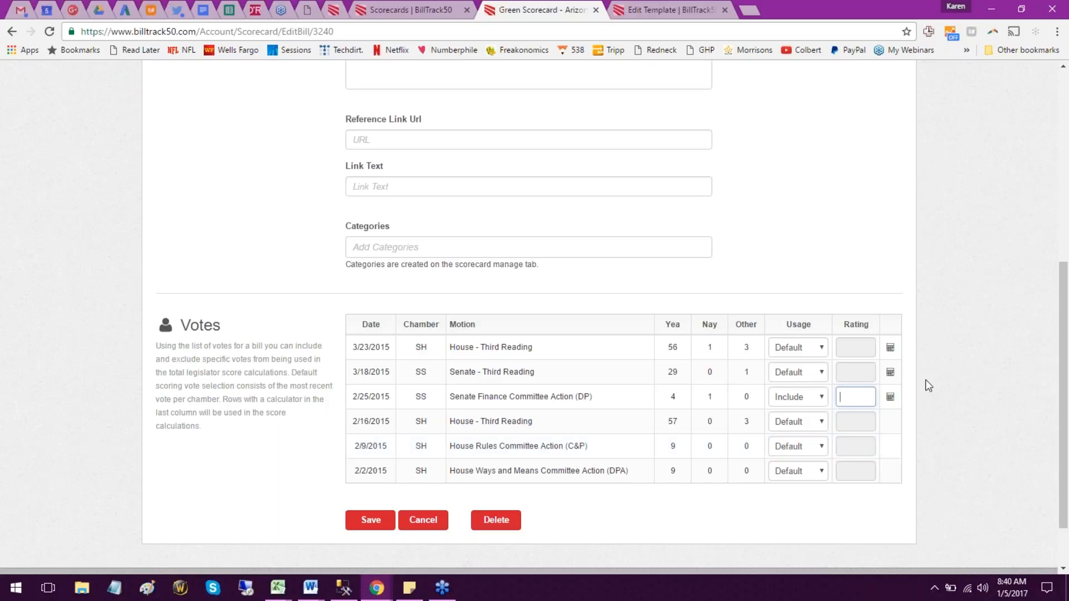
pyautogui.scroll(-1, 926, 381)
pyautogui.scroll(-1, 925, 380)
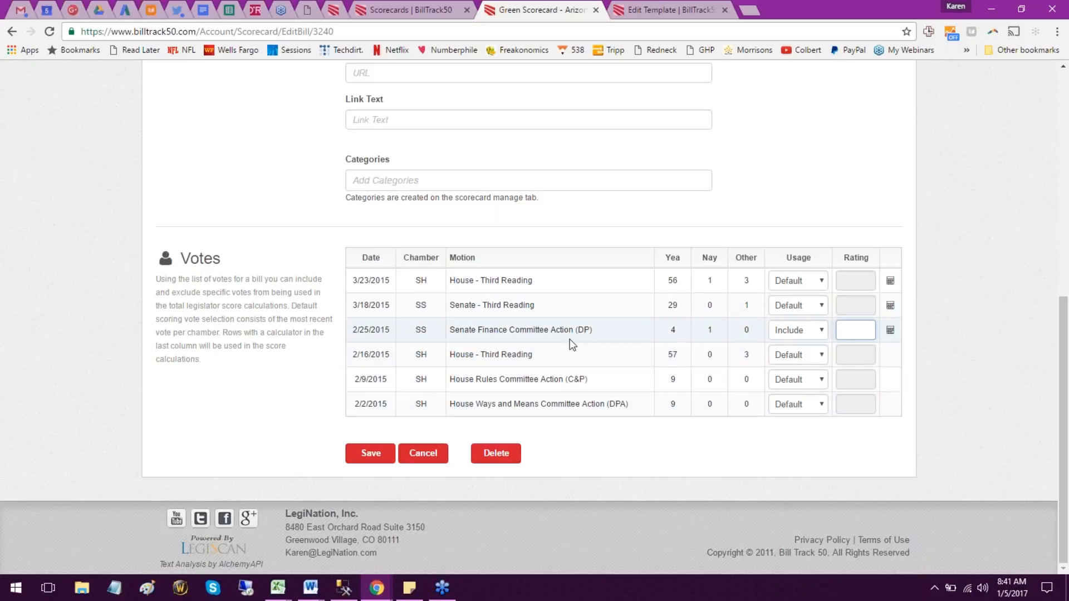
pyautogui.scroll(1, 569, 339)
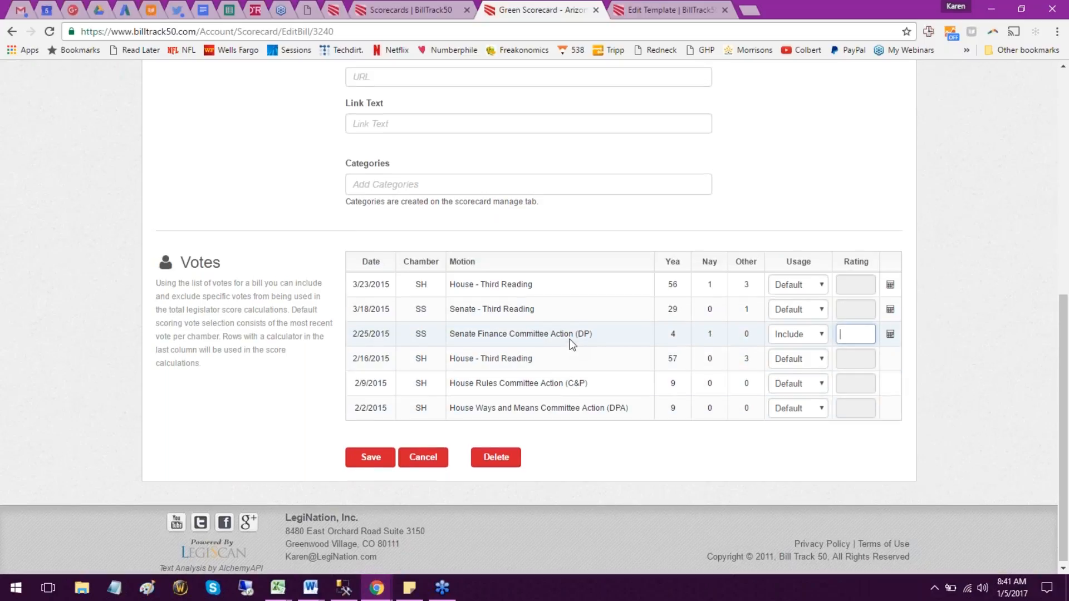
pyautogui.scroll(4, 569, 340)
pyautogui.scroll(-4, 568, 341)
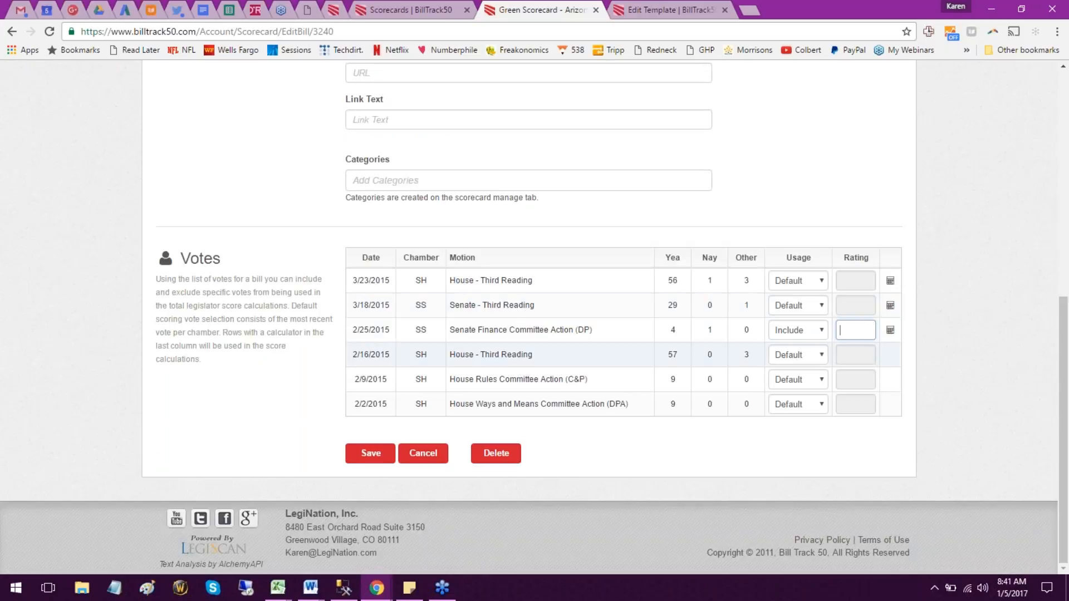
pyautogui.scroll(4, 535, 318)
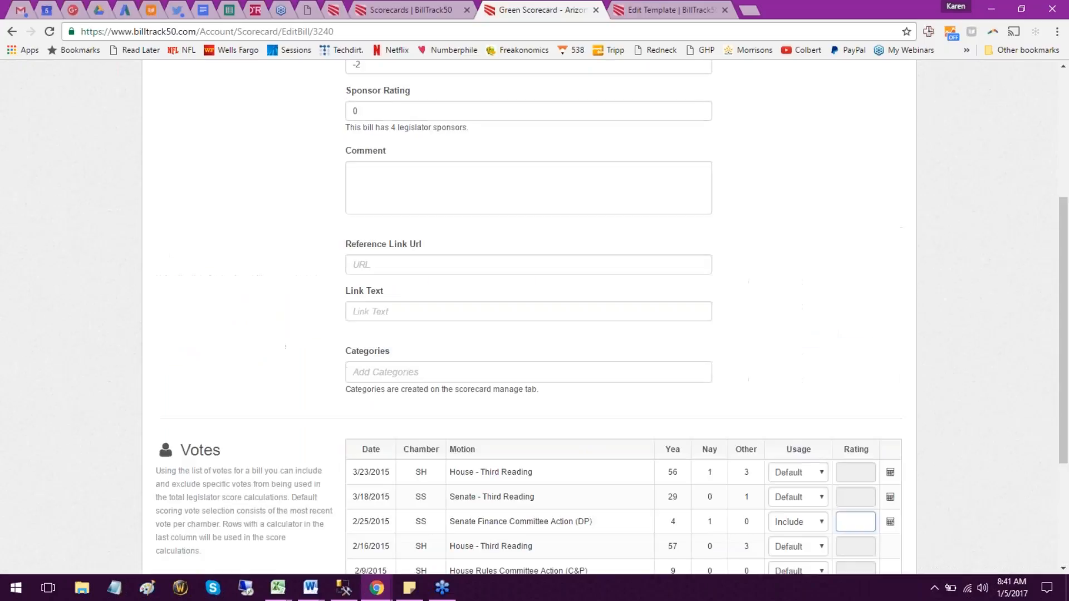
pyautogui.scroll(4, 535, 317)
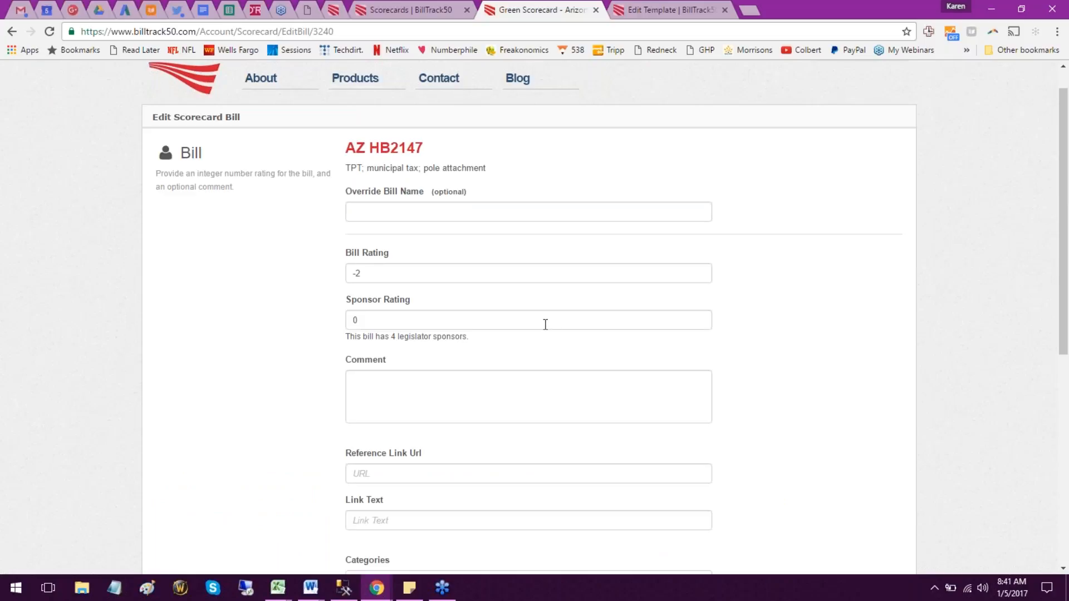
pyautogui.scroll(1, 545, 325)
pyautogui.scroll(1, 554, 324)
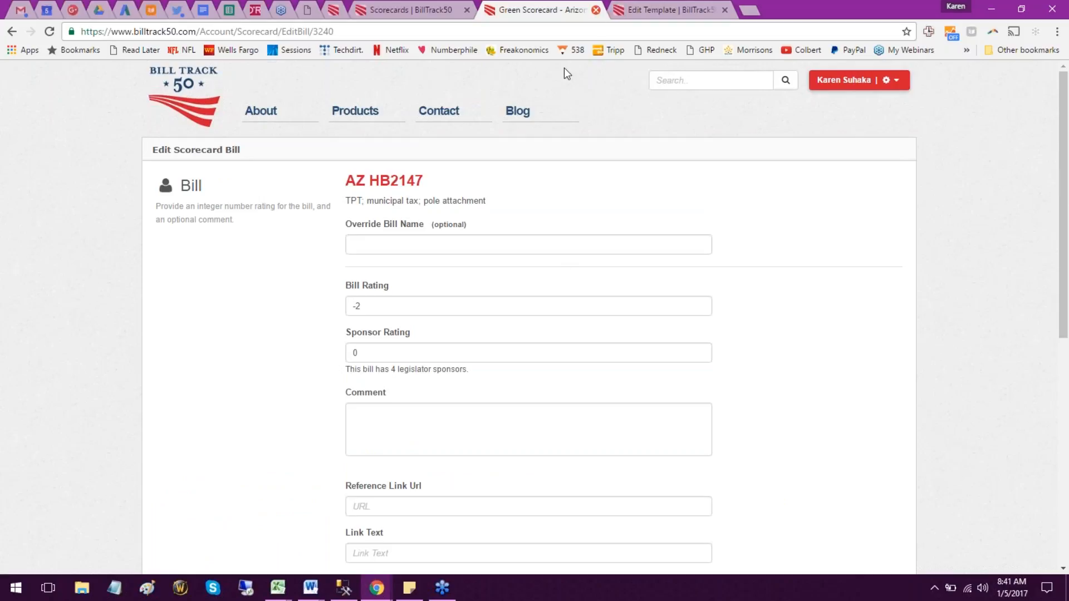
pyautogui.scroll(-3, 520, 323)
pyautogui.scroll(-4, 520, 322)
pyautogui.click(423, 460)
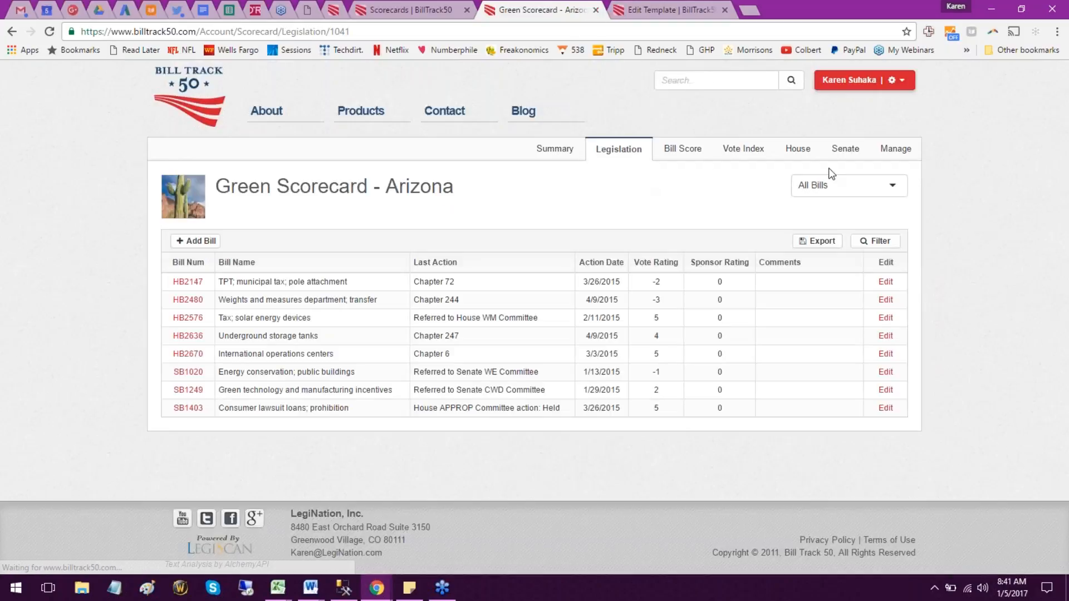
# Go to the scorecard's management settings and examine the defined bill categories.
pyautogui.click(894, 157)
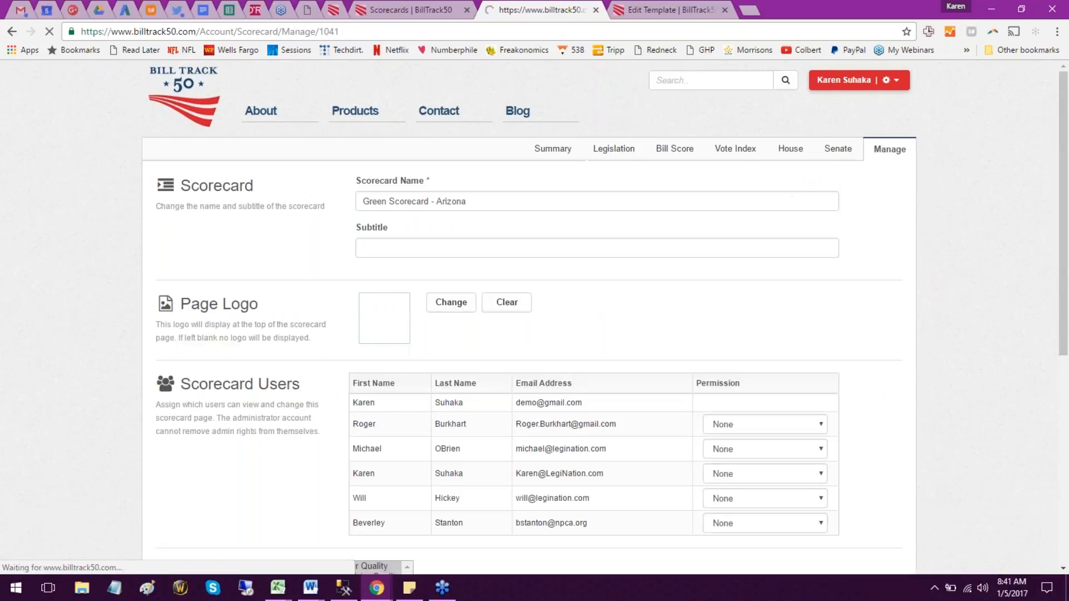
pyautogui.scroll(-2, 844, 262)
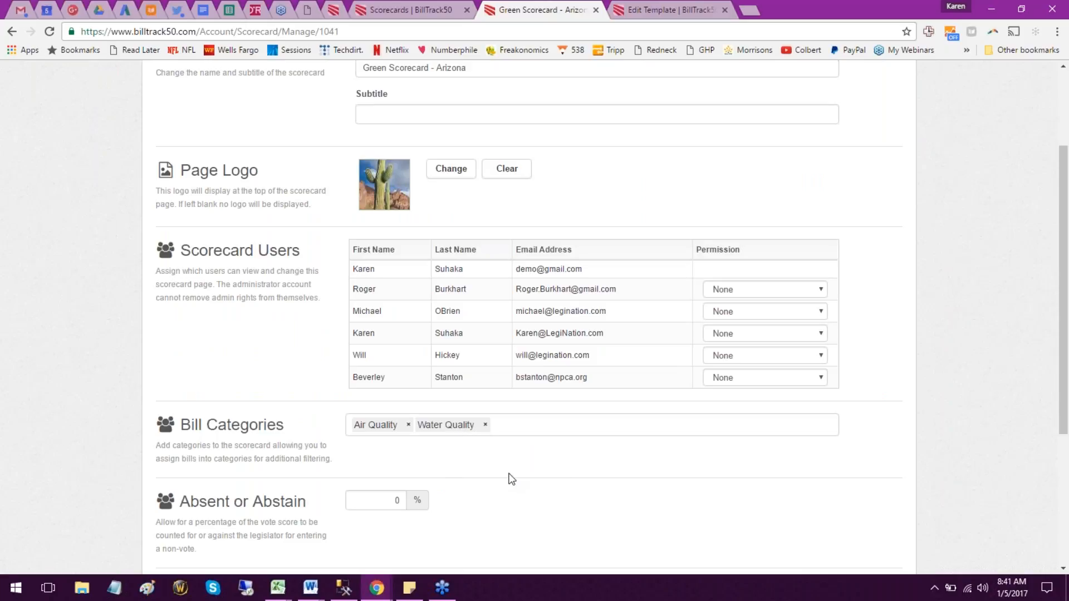
pyautogui.click(568, 422)
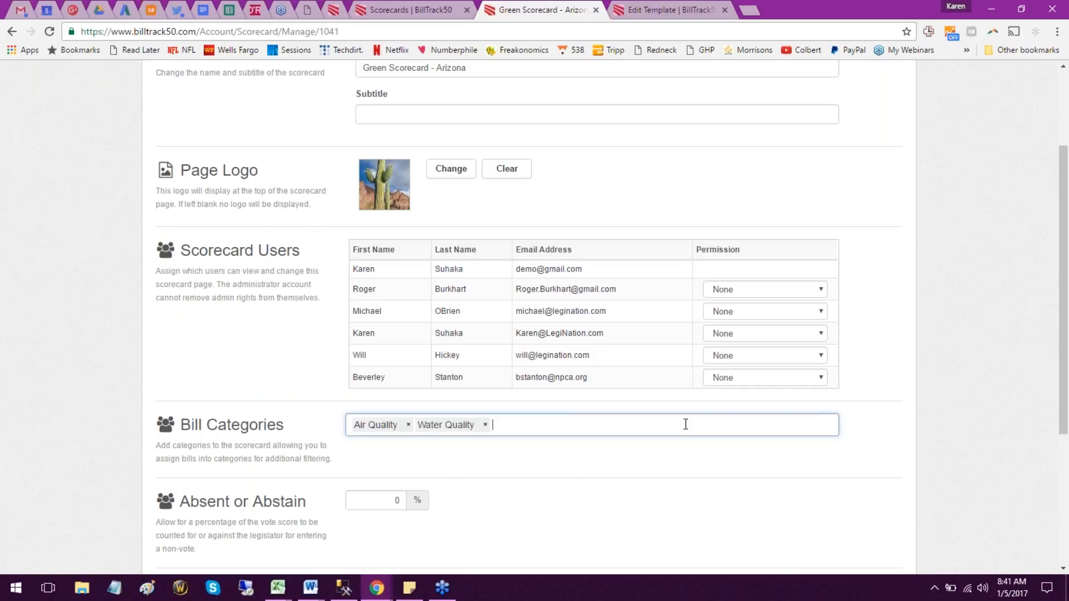
pyautogui.scroll(2, 669, 475)
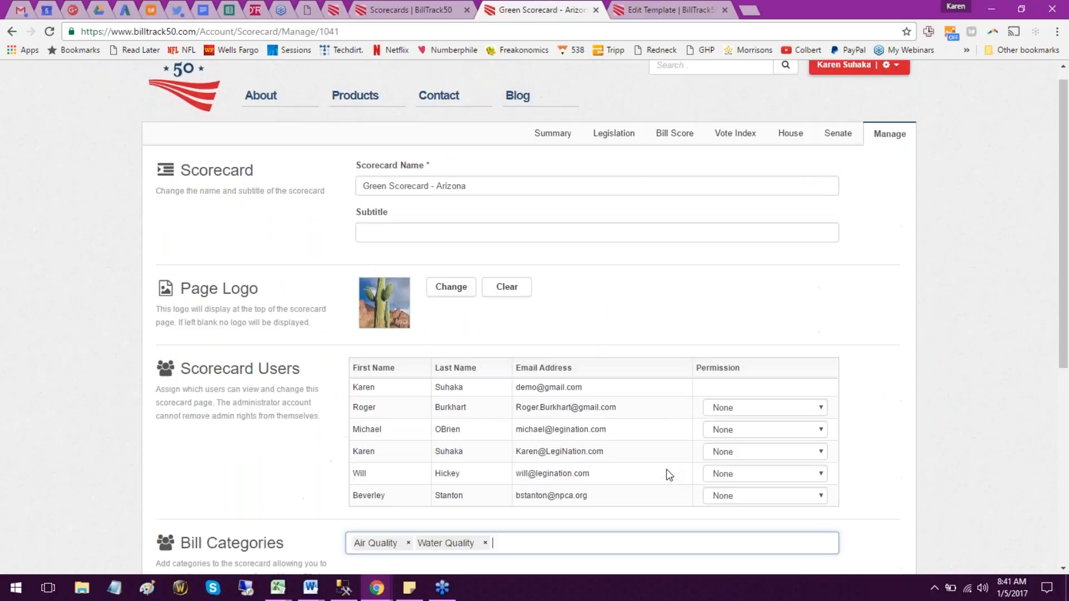
# Edit bill HB2576 in the scorecard's legislation list, assign the Air Quality and Water Quality categories, and save it.
pyautogui.click(615, 148)
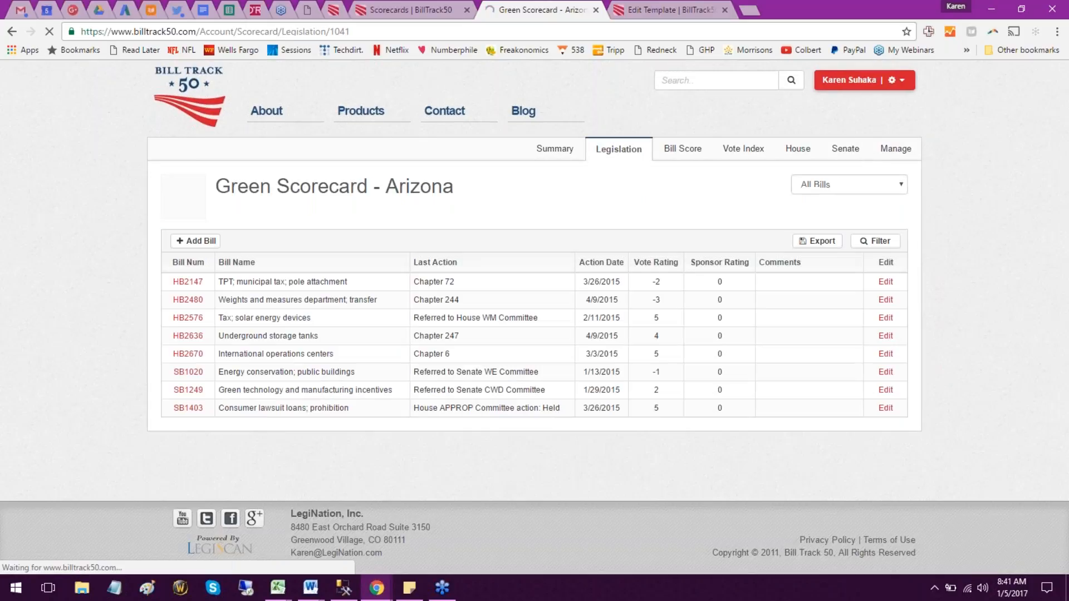
pyautogui.click(885, 319)
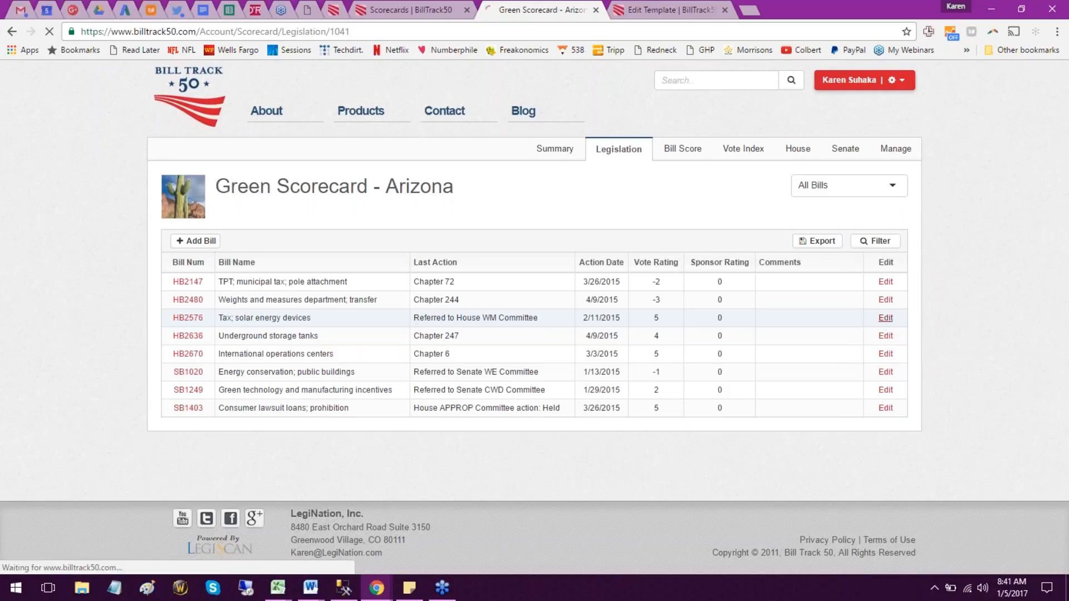
pyautogui.scroll(-5, 366, 349)
pyautogui.click(366, 348)
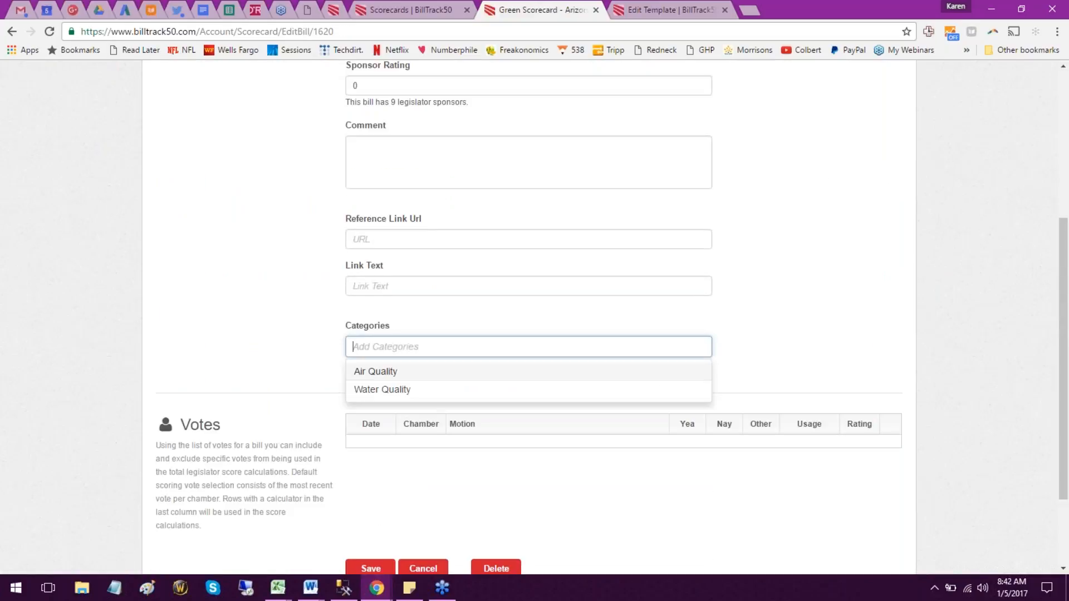
pyautogui.click(397, 372)
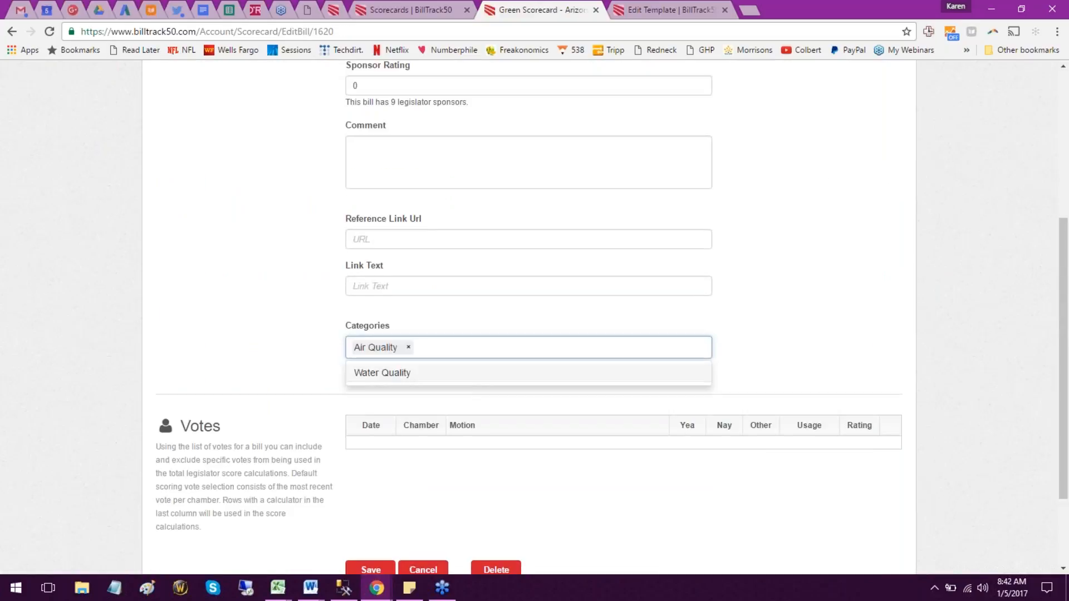
pyautogui.click(453, 378)
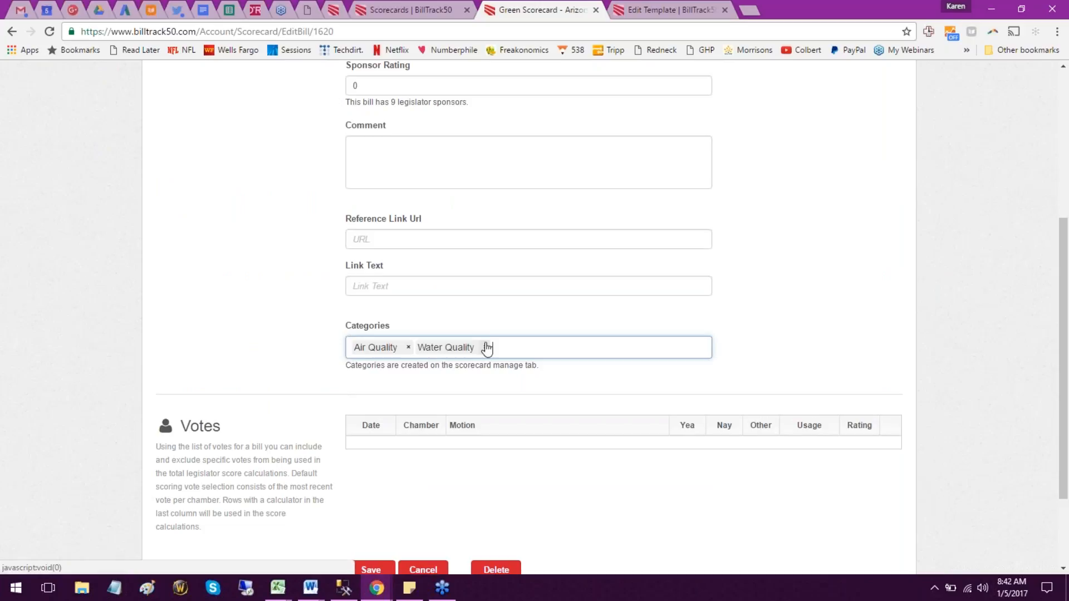
pyautogui.scroll(-2, 504, 362)
pyautogui.click(370, 505)
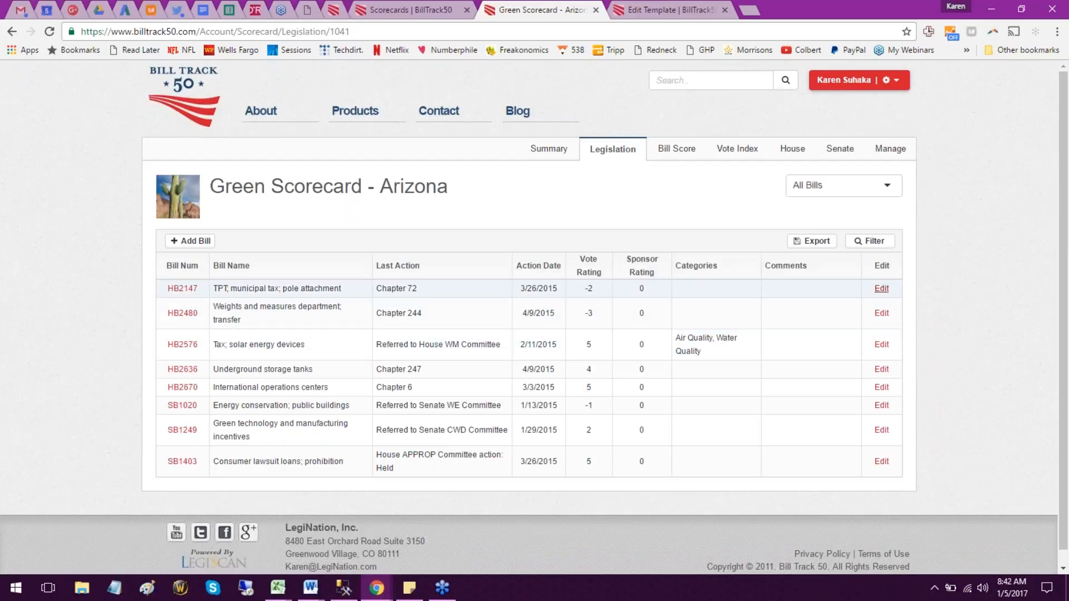
# Save bill HB2147 with the Air Quality category assigned, and go to the scorecard's legislator summary.
pyautogui.click(881, 289)
pyautogui.scroll(-5, 571, 434)
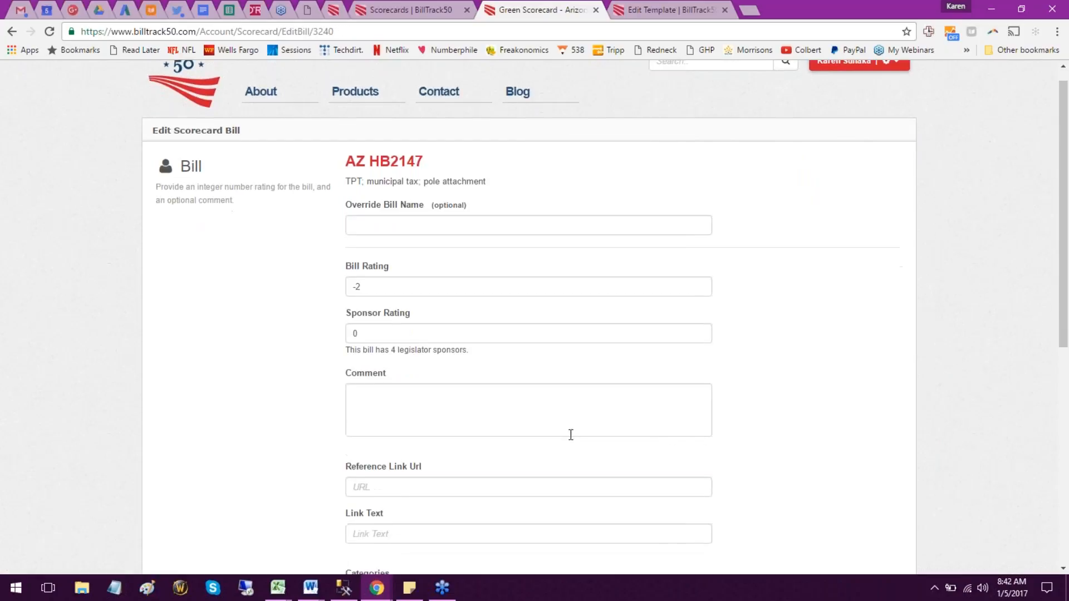
pyautogui.click(426, 346)
pyautogui.click(424, 376)
pyautogui.scroll(-3, 424, 376)
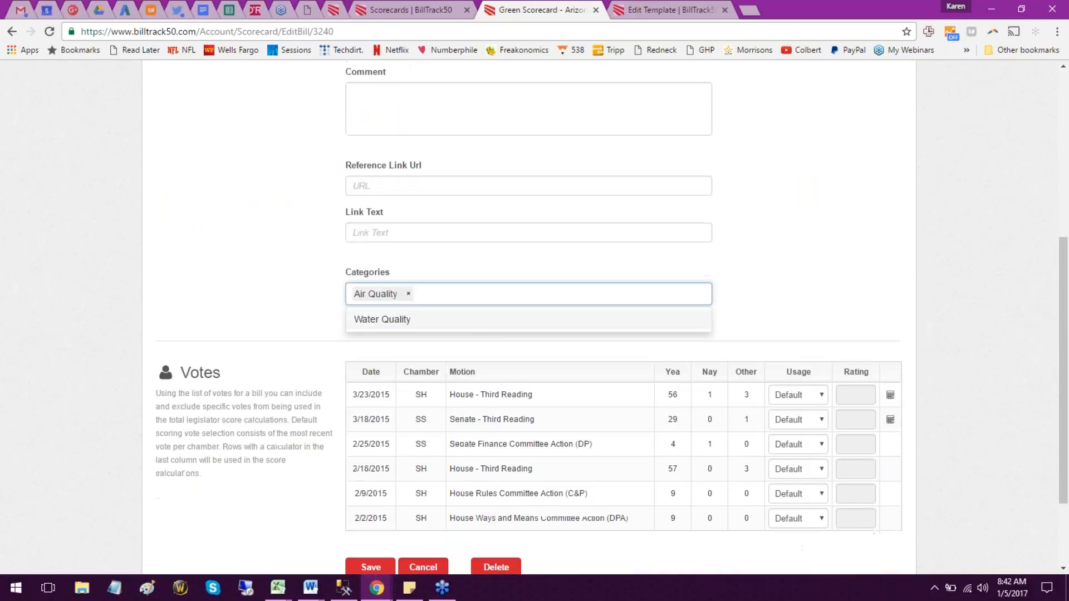
pyautogui.click(371, 454)
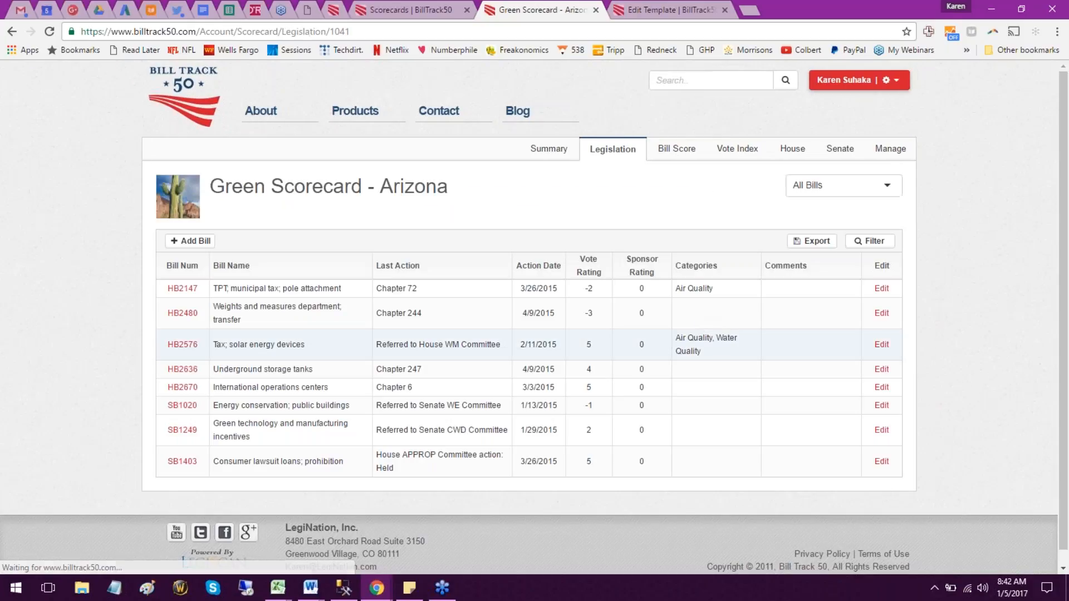
pyautogui.click(549, 149)
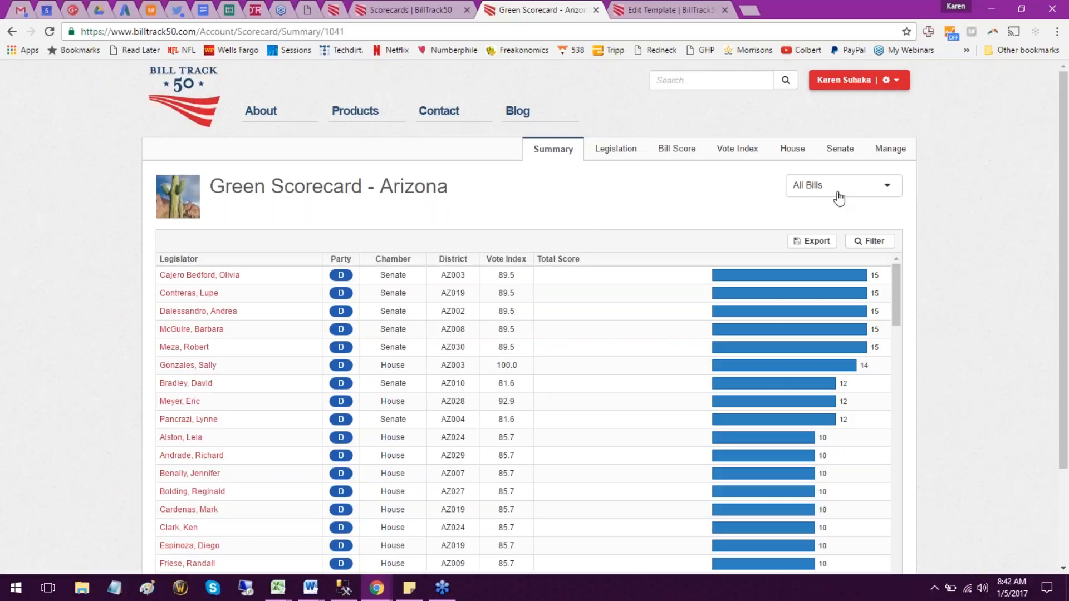
# Filter the scorecard summary to the Air Quality category and open the top-ranked legislator's scorecard details.
pyautogui.click(838, 192)
pyautogui.click(832, 212)
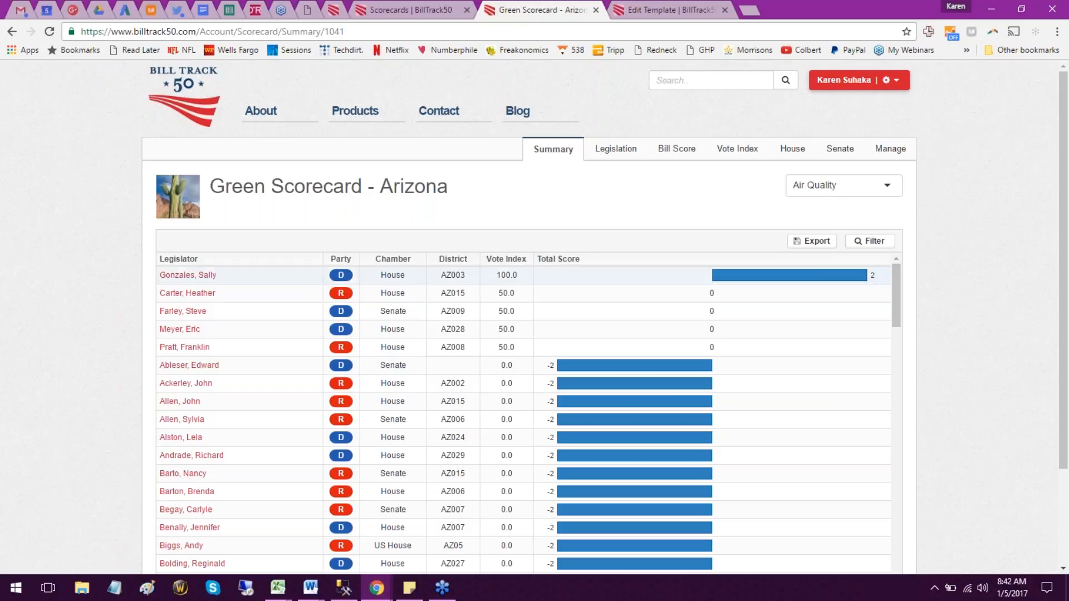
pyautogui.click(201, 275)
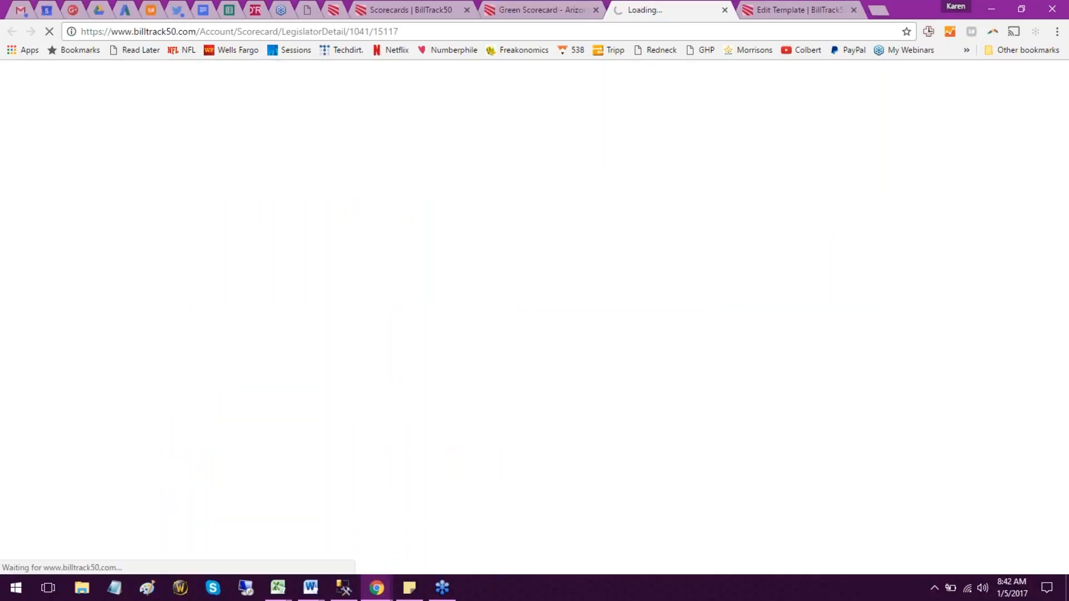
# Examine the legislator's contact details, vote record by category, rated bill votes and rated sponsored bills.
pyautogui.scroll(-1, 596, 326)
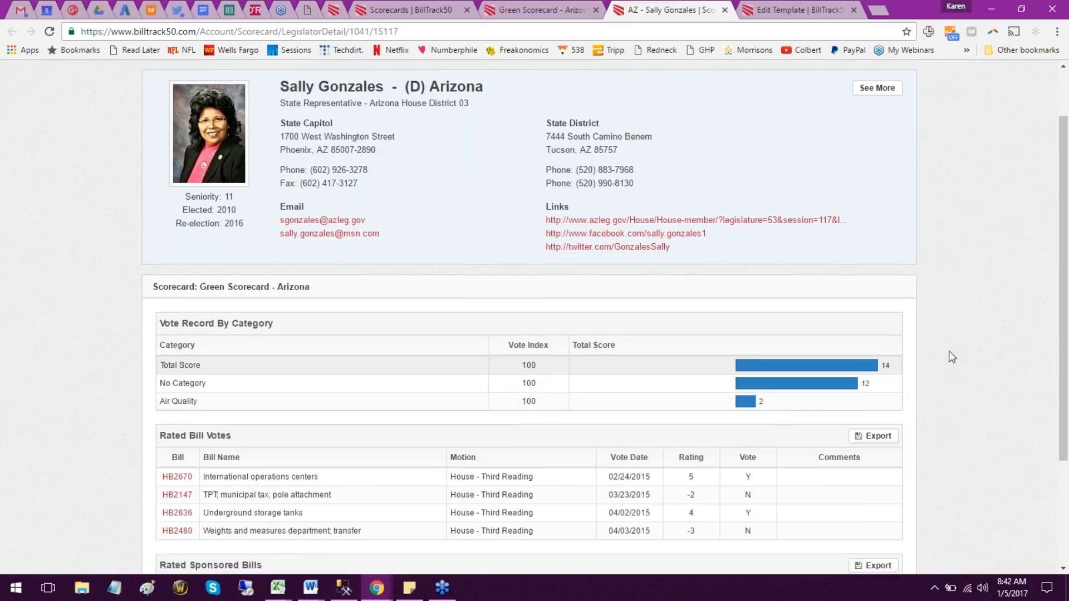
pyautogui.scroll(-2, 948, 351)
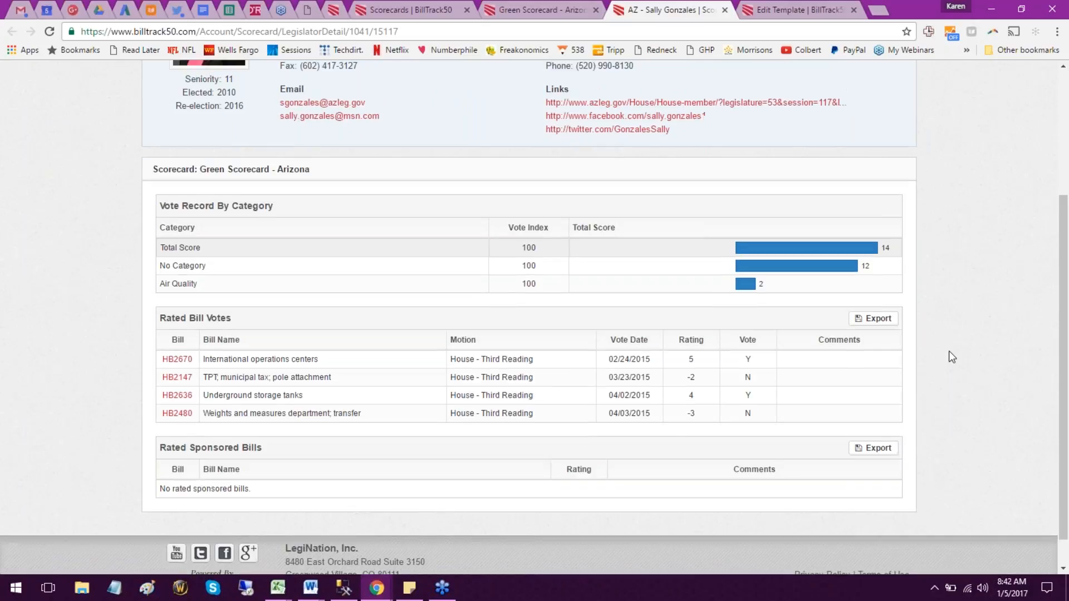
pyautogui.scroll(3, 948, 356)
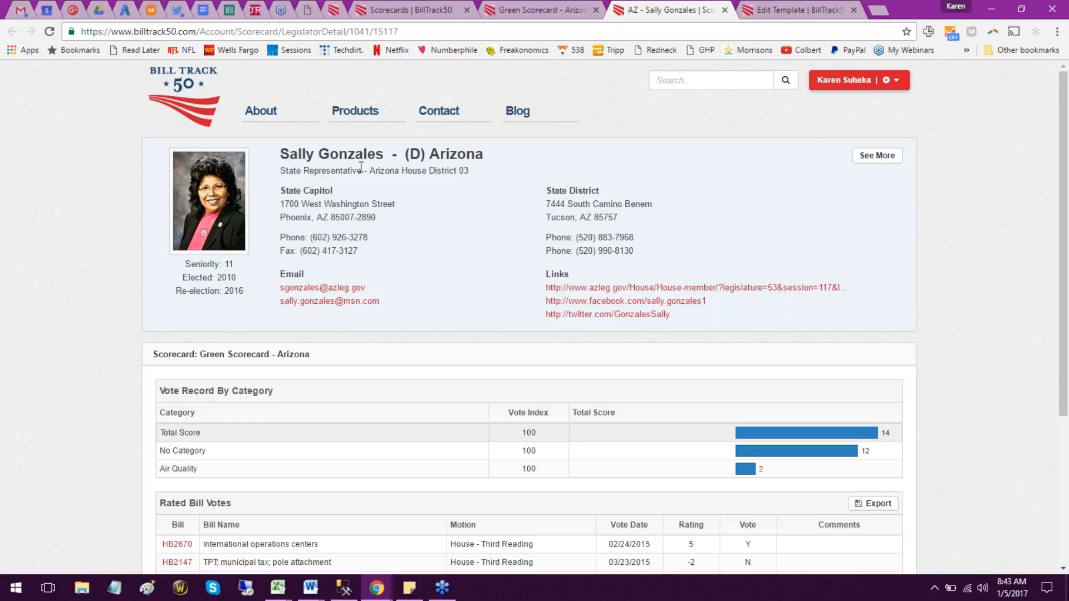
pyautogui.scroll(-1, 956, 319)
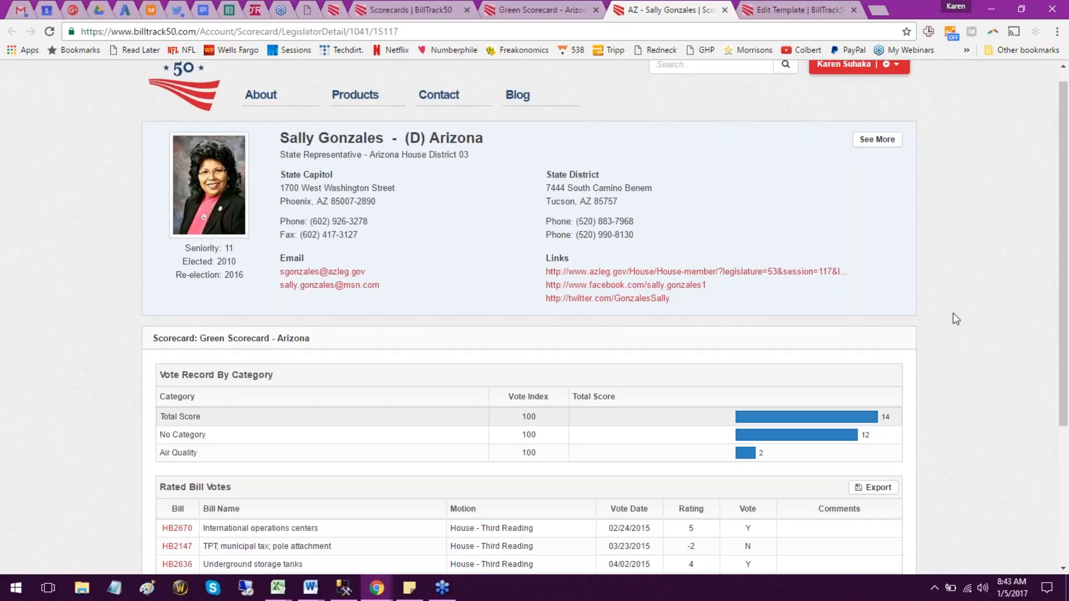
pyautogui.scroll(-3, 956, 319)
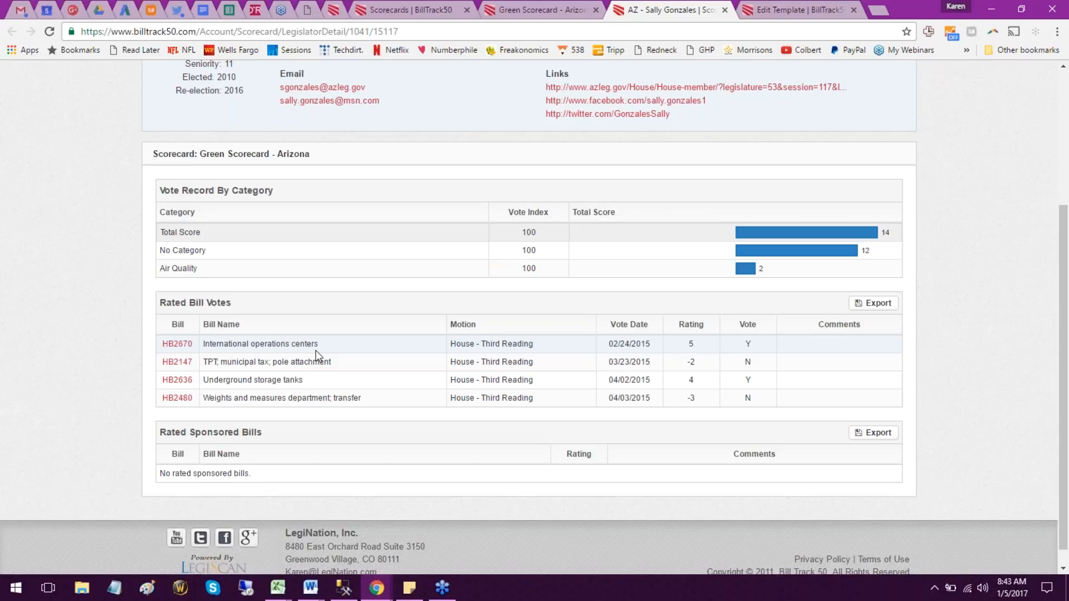
pyautogui.scroll(1, 315, 349)
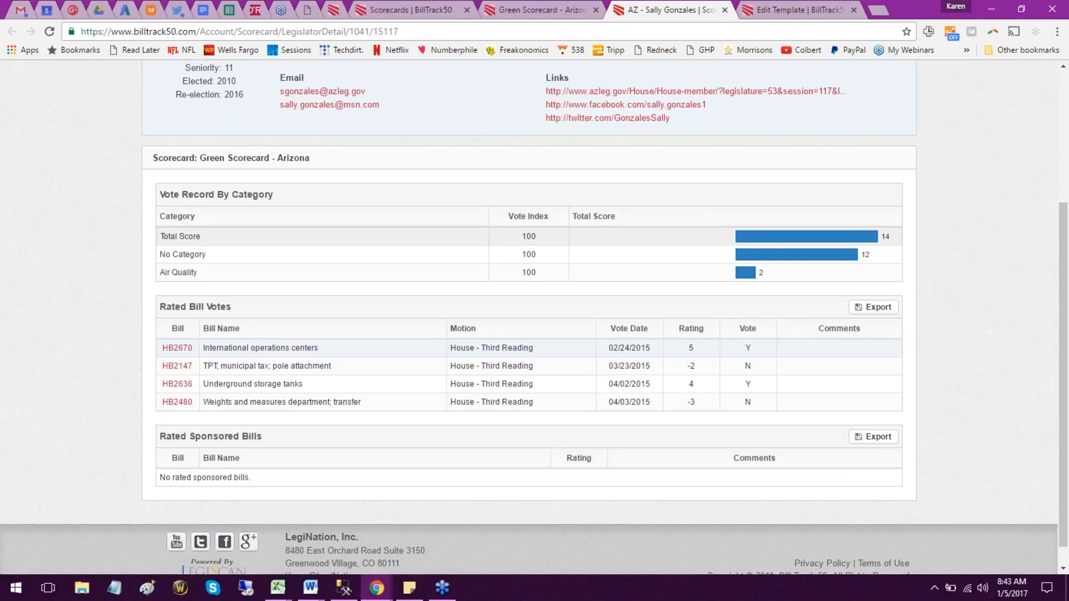
pyautogui.scroll(1, 315, 356)
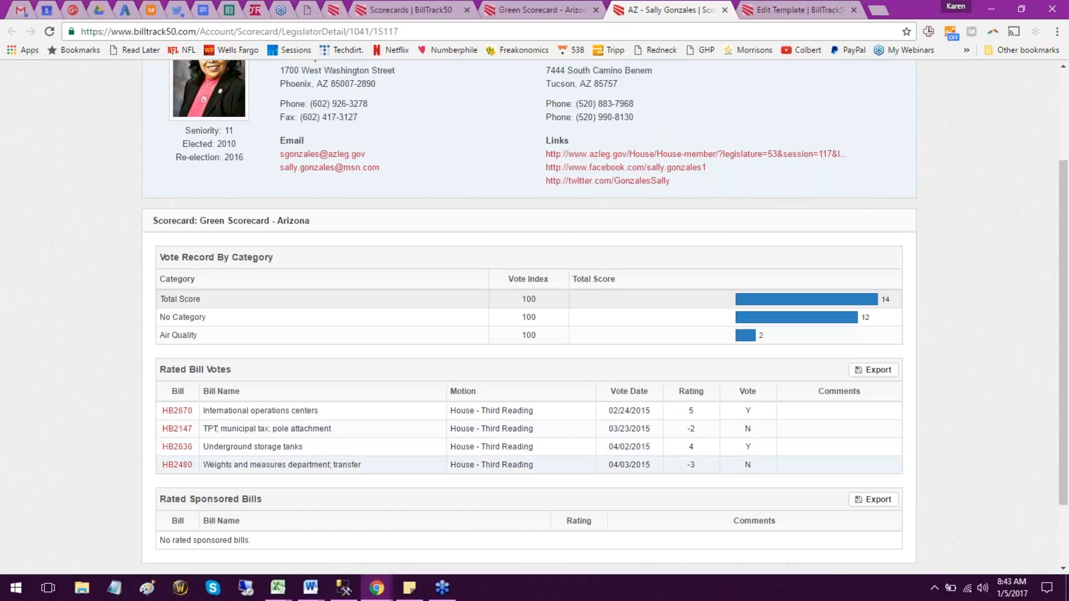
pyautogui.scroll(1, 525, 431)
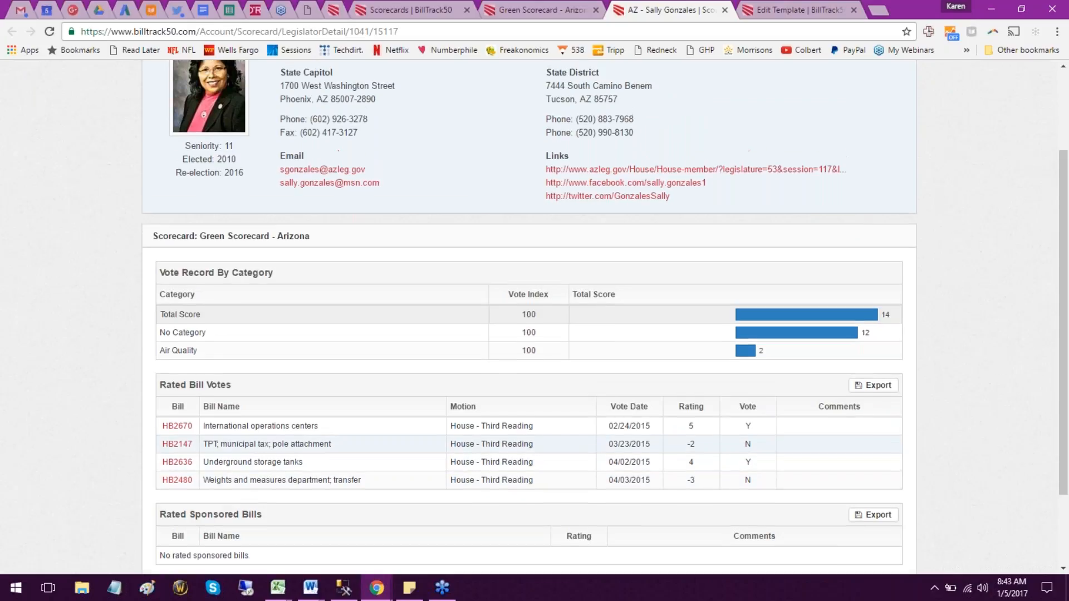
pyautogui.scroll(3, 521, 426)
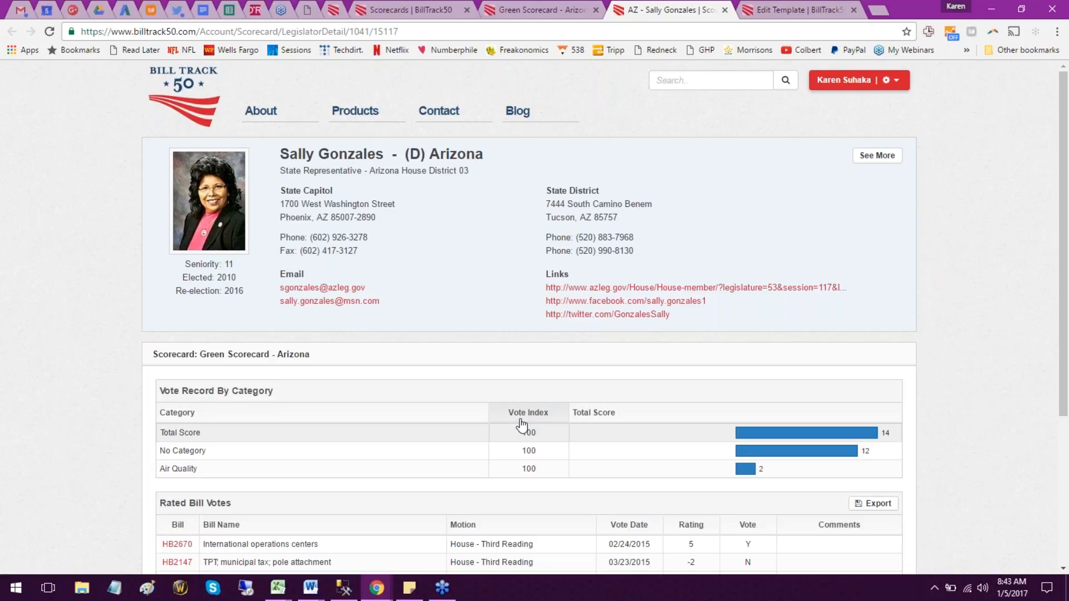
pyautogui.scroll(-1, 521, 426)
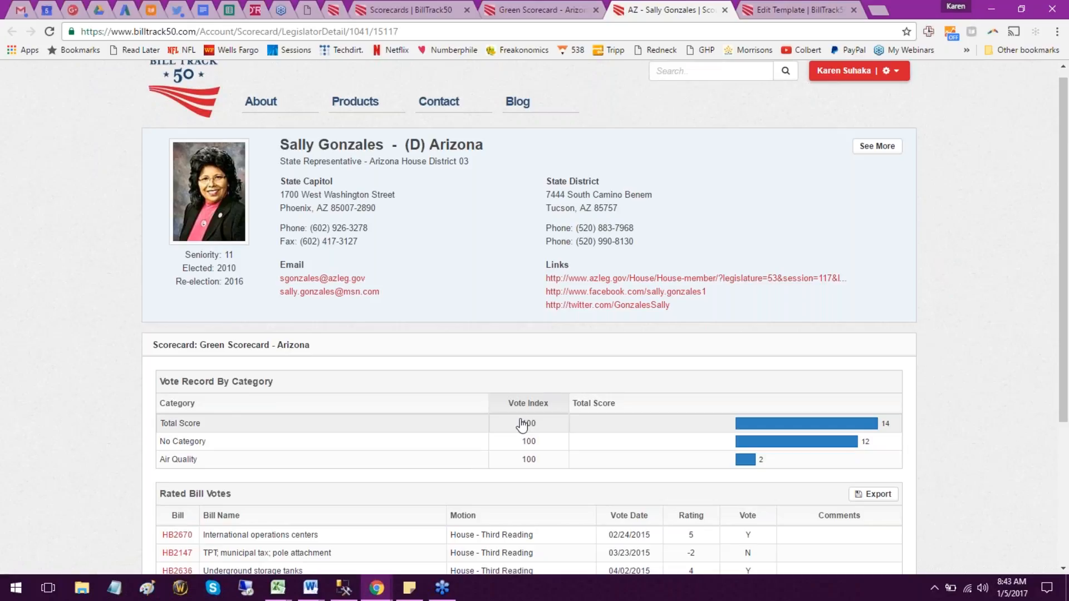
pyautogui.scroll(-4, 521, 426)
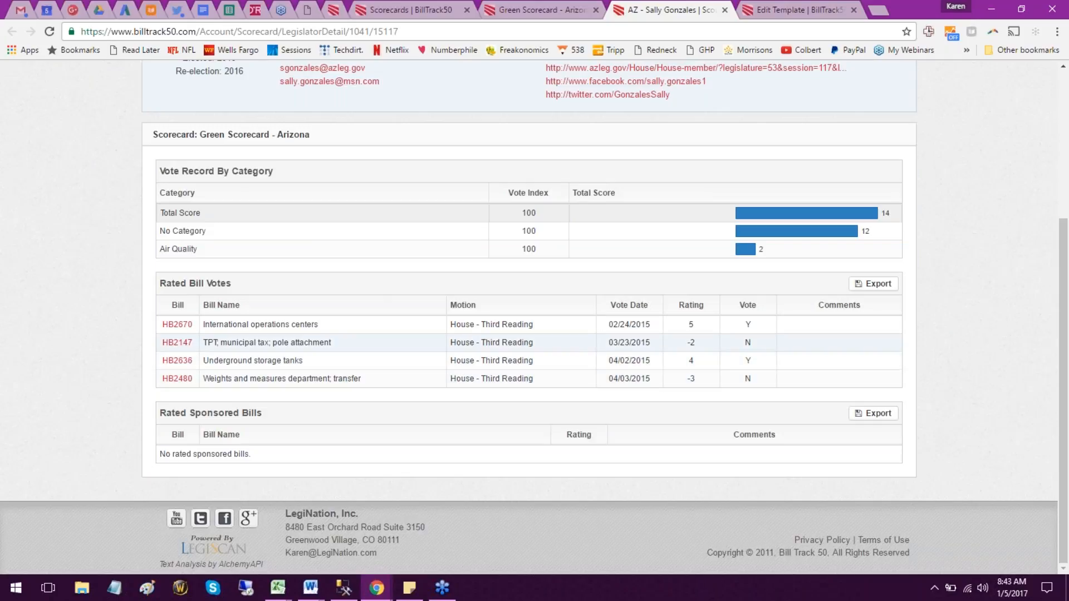
pyautogui.scroll(1, 529, 343)
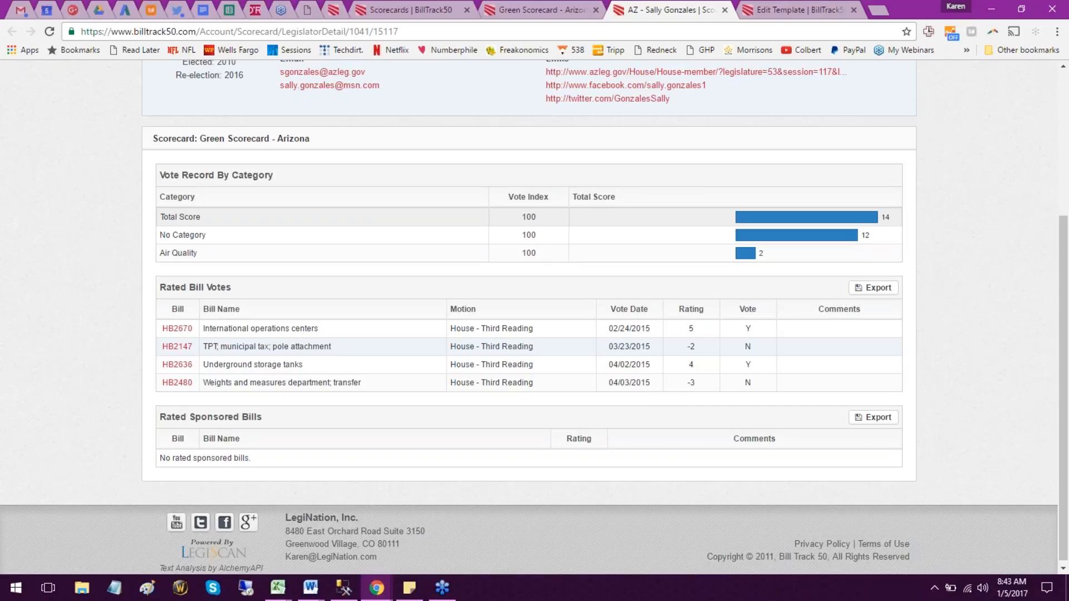
pyautogui.scroll(4, 529, 343)
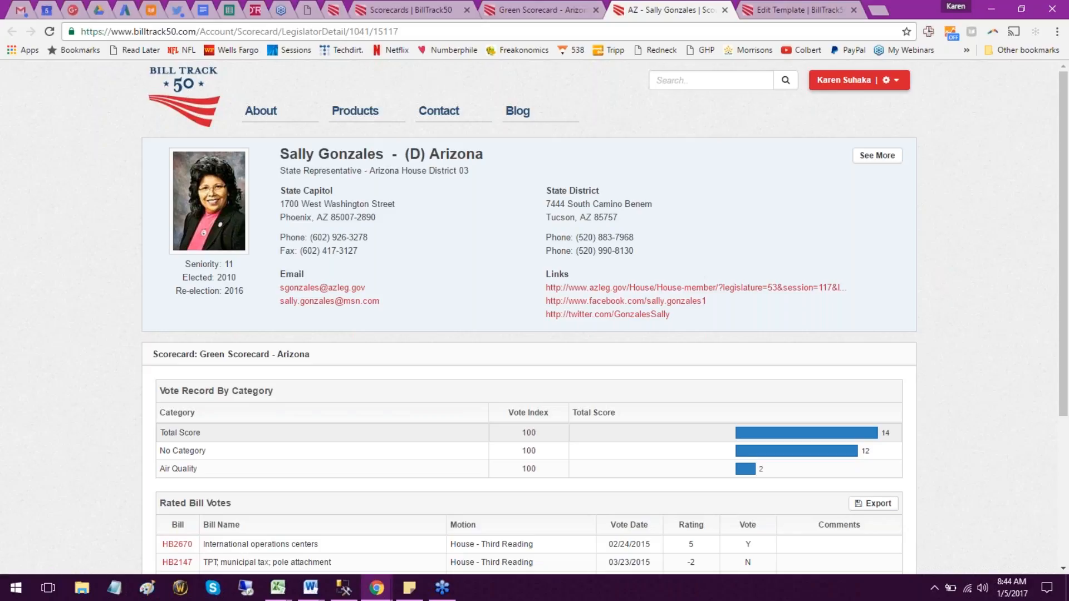
pyautogui.scroll(-1, 529, 317)
pyautogui.scroll(-1, 529, 317)
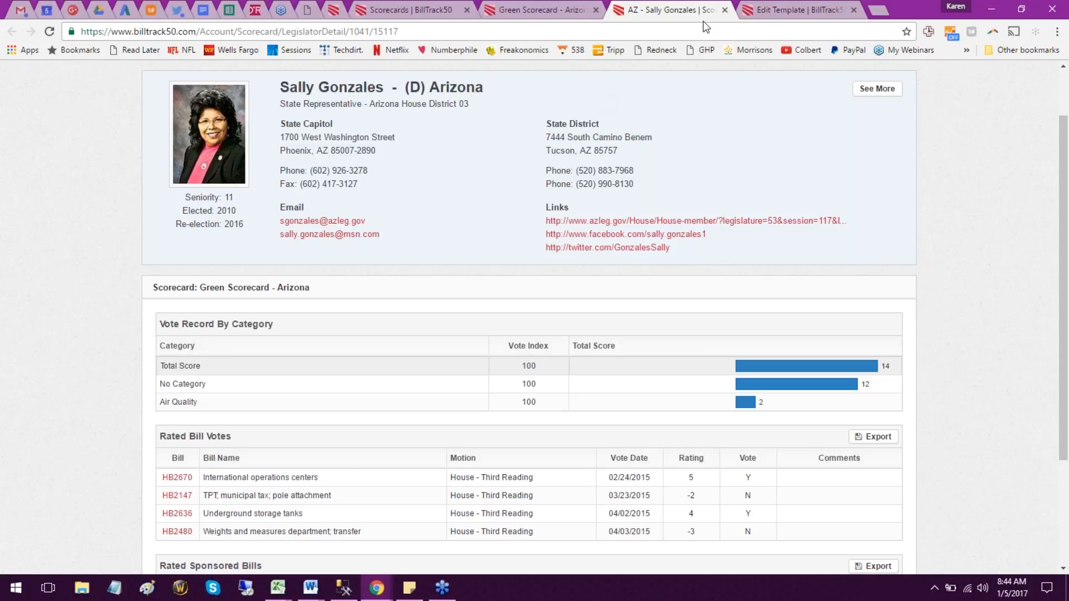
# Close the legislator's detail page and set the scorecard summary's category filter back to All Bills.
pyautogui.click(724, 10)
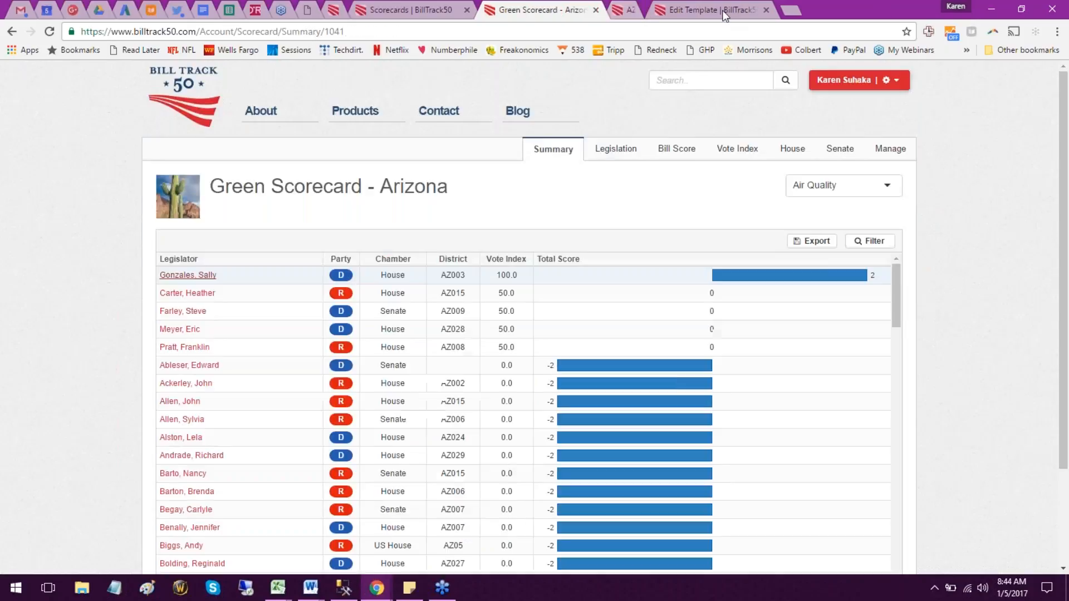
pyautogui.click(838, 186)
pyautogui.click(835, 230)
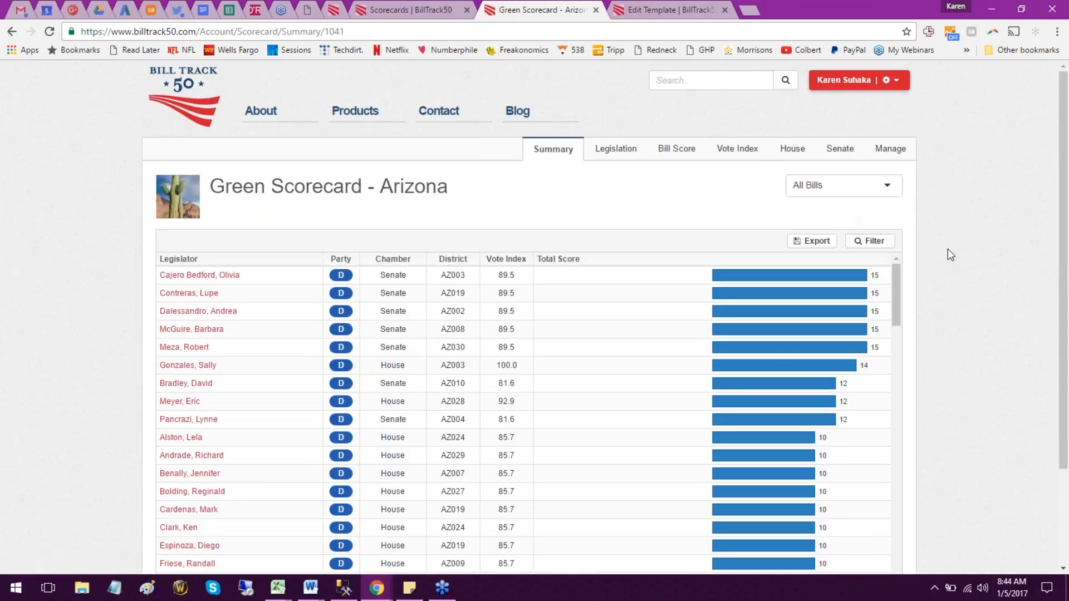
# Look through the legislators' vote indexes and total scores in the summary, and go to the site's Contact page.
pyautogui.scroll(-3, 985, 247)
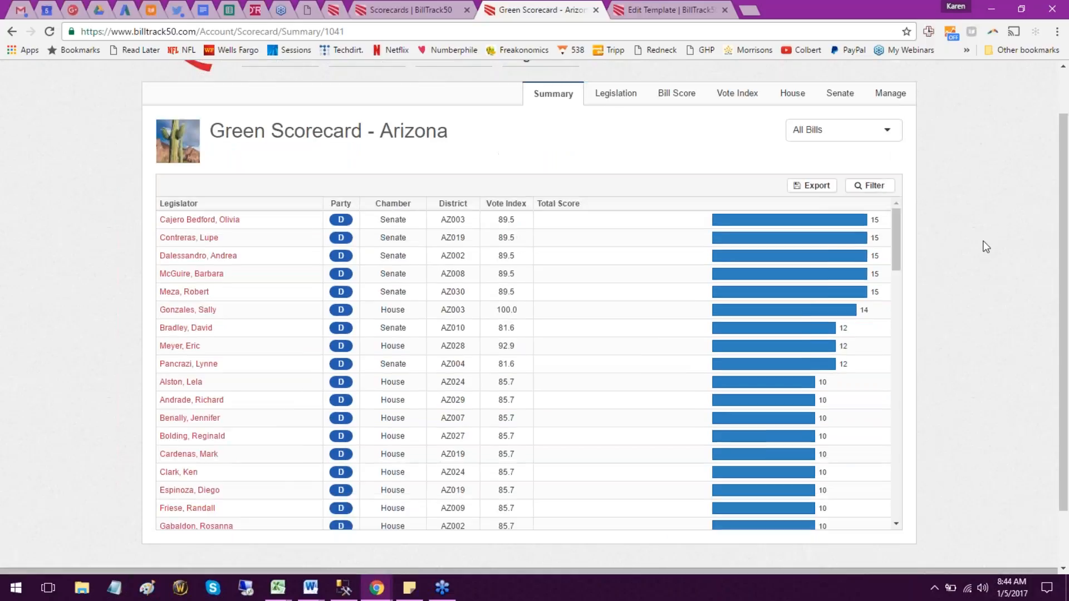
pyautogui.scroll(2, 986, 247)
pyautogui.moveTo(898, 311); pyautogui.dragTo(918, 328)
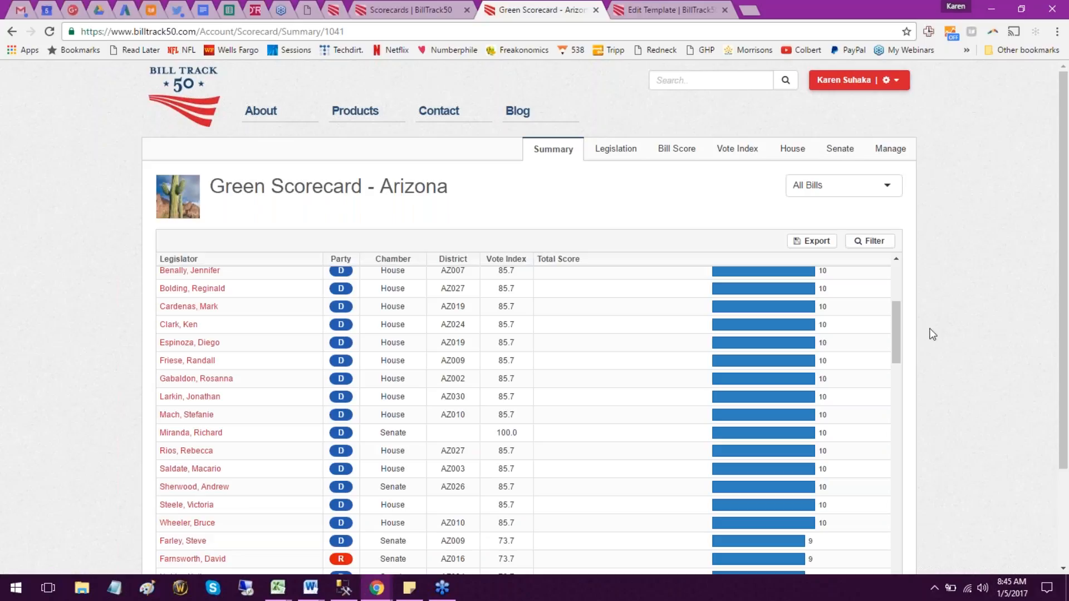
pyautogui.scroll(-1, 952, 342)
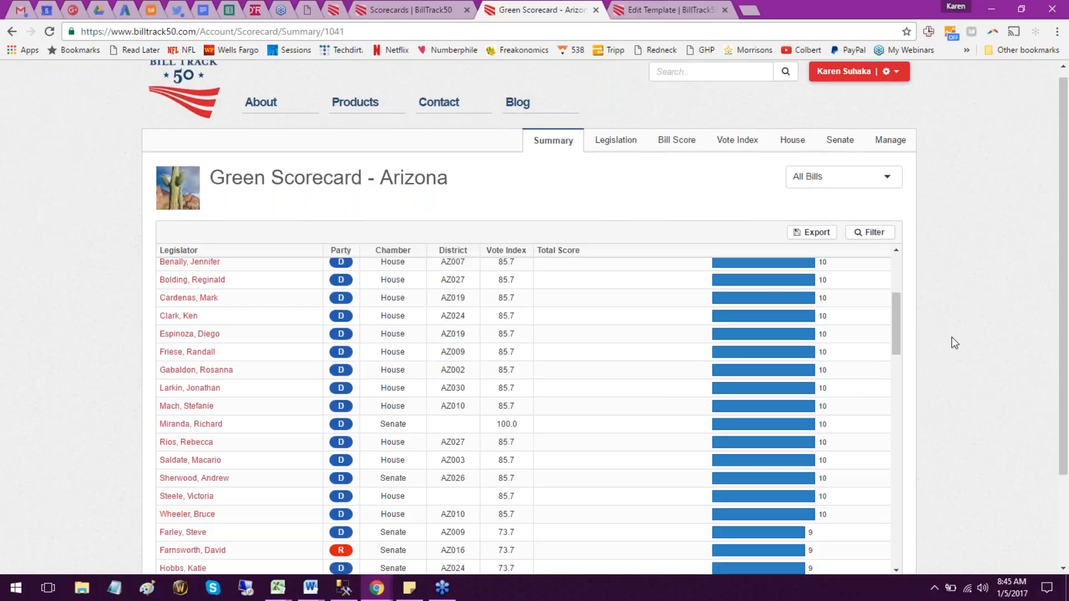
pyautogui.scroll(-1, 951, 338)
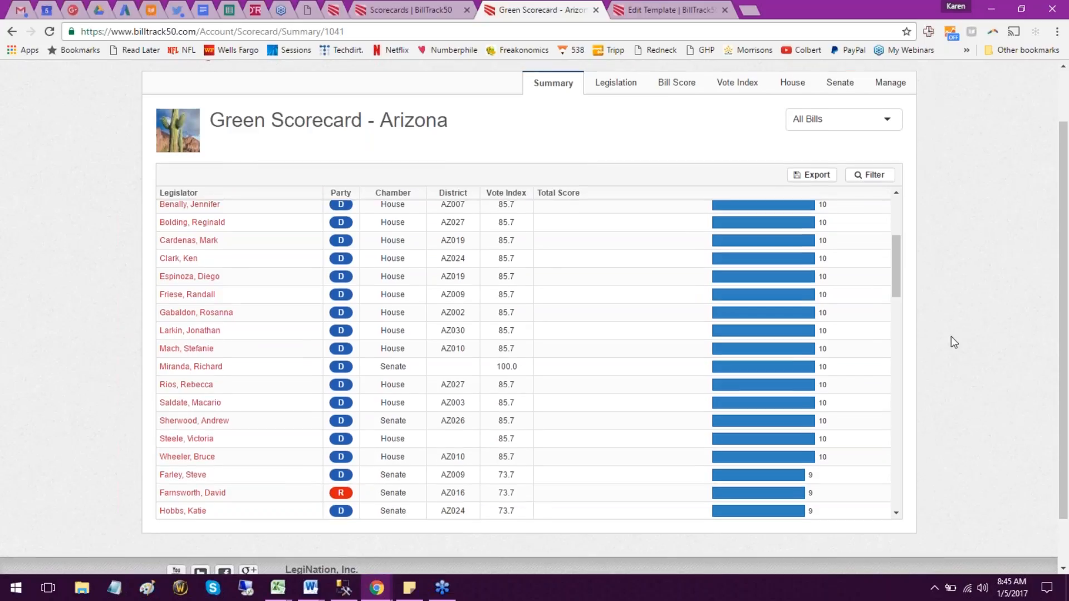
pyautogui.scroll(2, 950, 336)
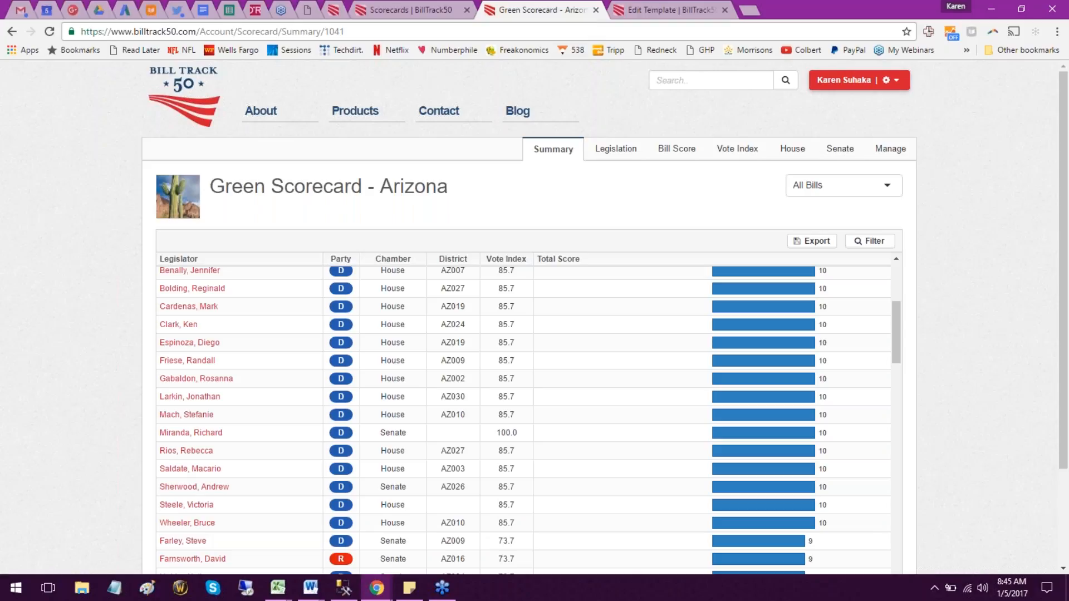
pyautogui.click(444, 113)
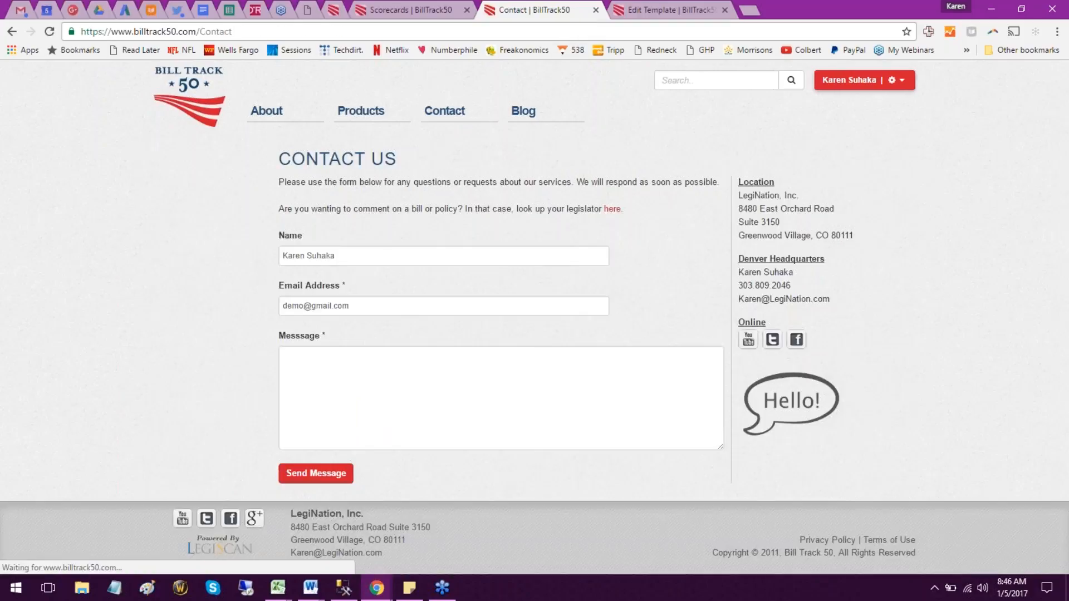